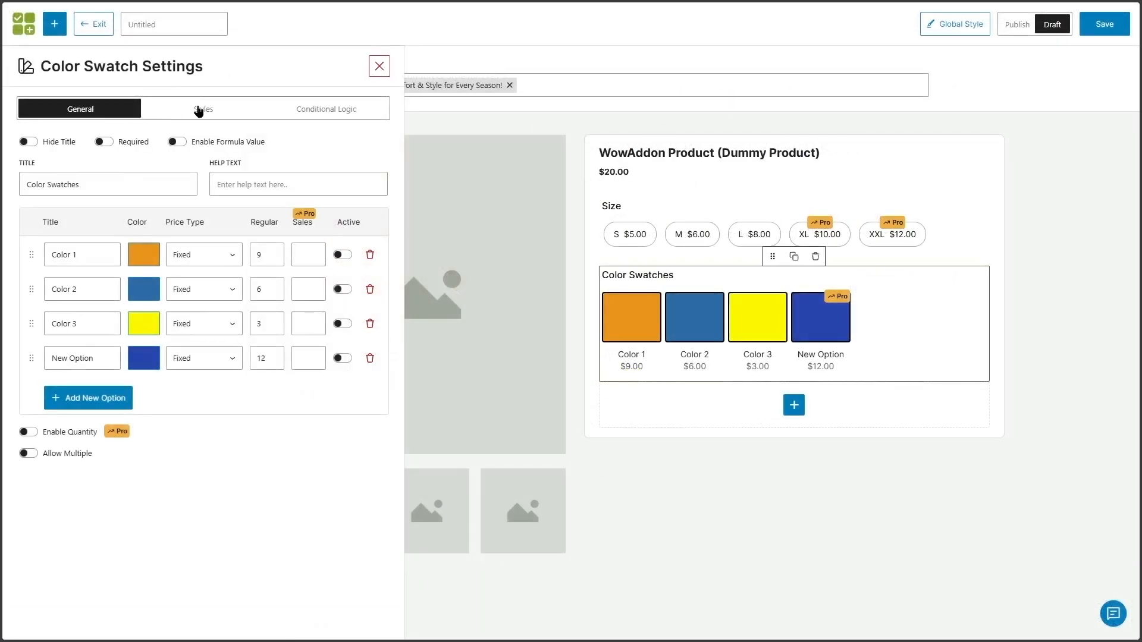
Apply the image-only style to the color swatches.
{"action": "left_click", "coordinate": [200, 110]}
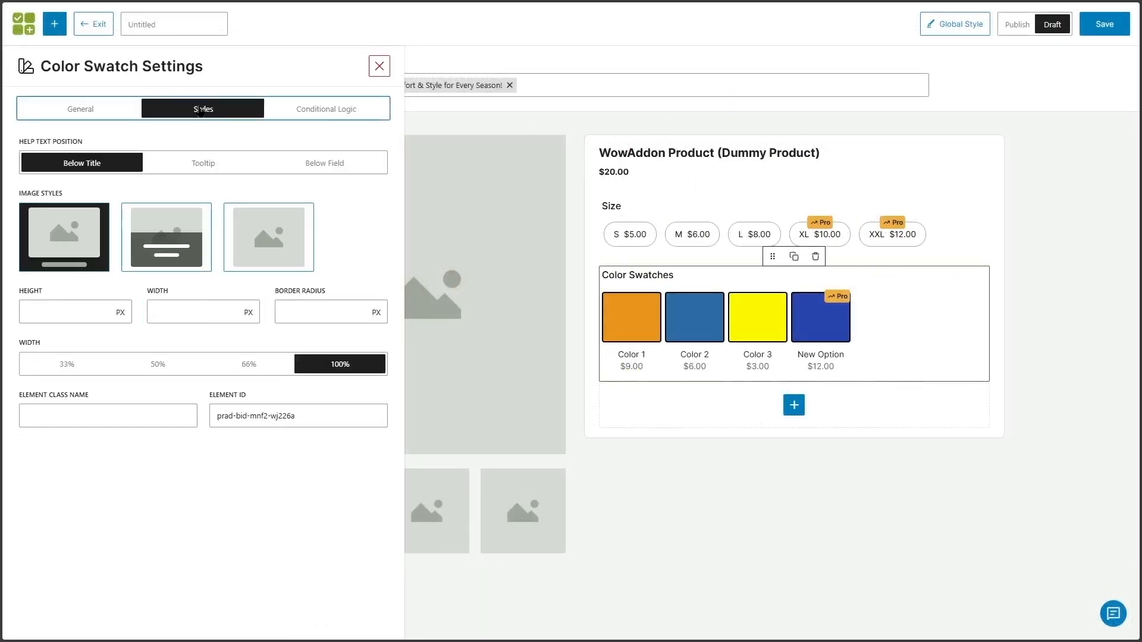
{"action": "left_click", "coordinate": [252, 237]}
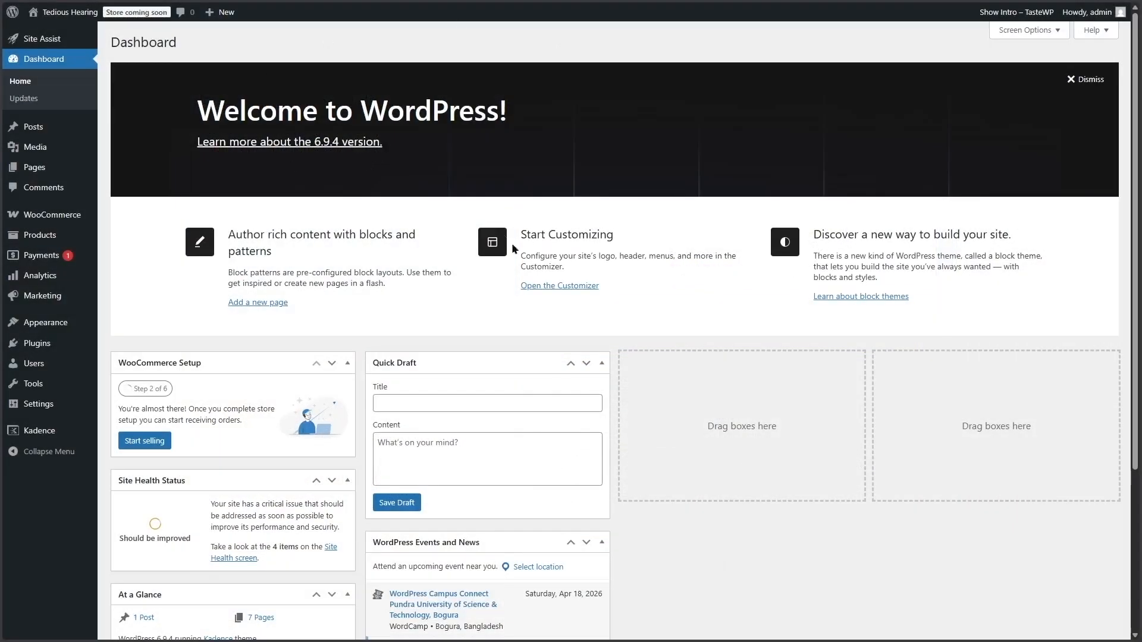
Visit the storefront, open the Premium Hoodie product page and examine its purchase options and description.
{"action": "mouse_move", "coordinate": [66, 12]}
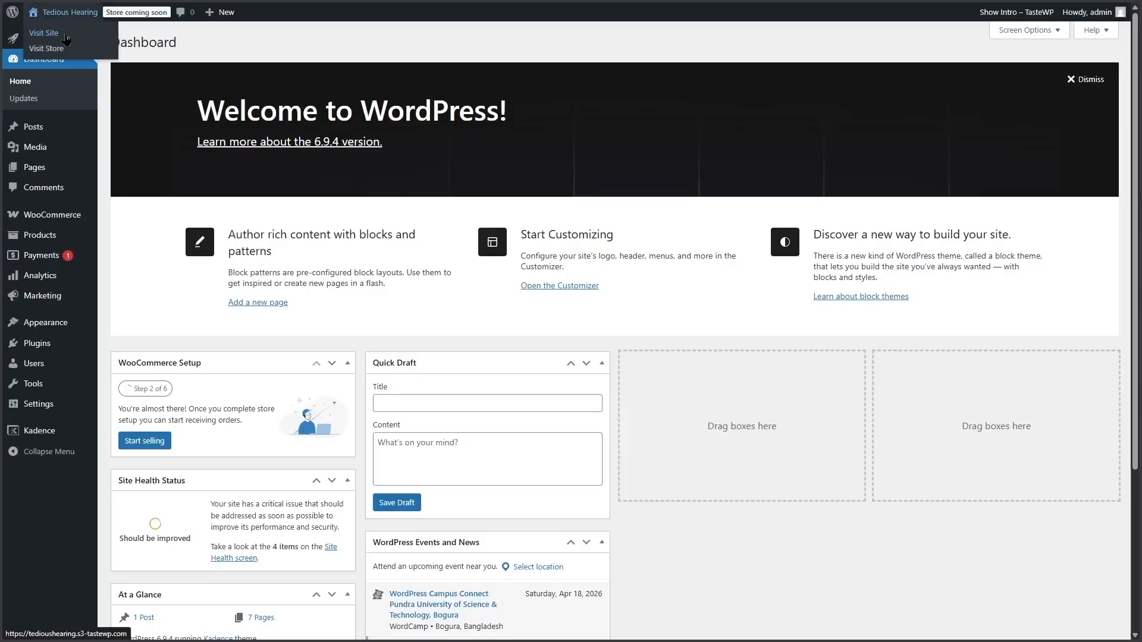
{"action": "left_click", "coordinate": [66, 39]}
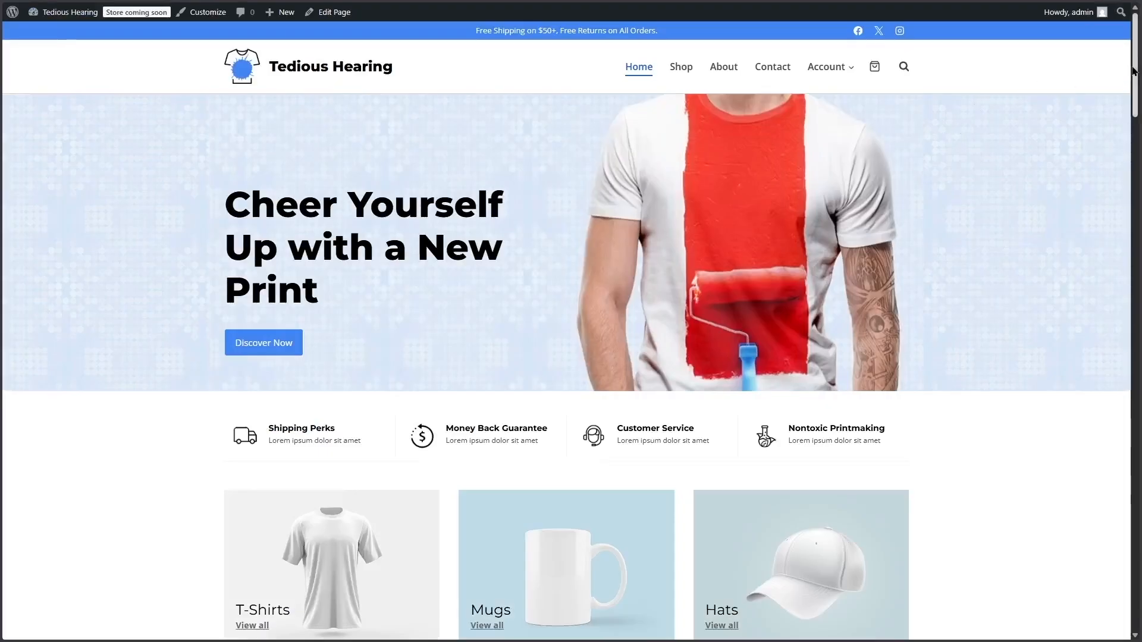
{"action": "scroll", "coordinate": [1137, 157], "scroll_direction": "down", "scroll_amount": 9}
{"action": "left_click_drag", "start_coordinate": [1137, 158], "coordinate": [1140, 308]}
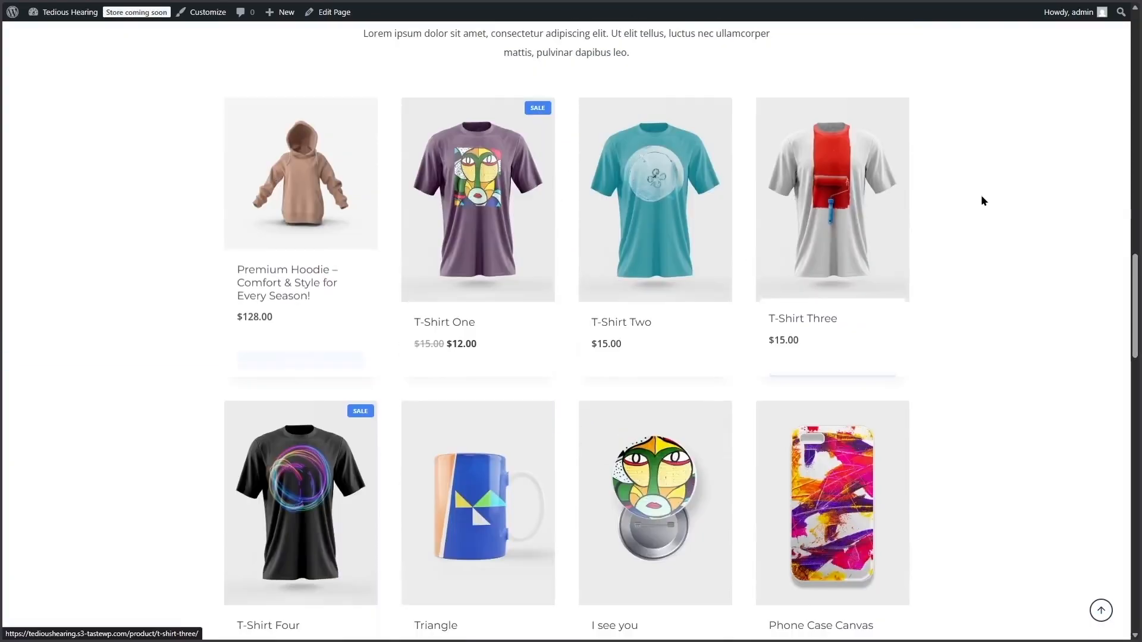
{"action": "mouse_move", "coordinate": [306, 164]}
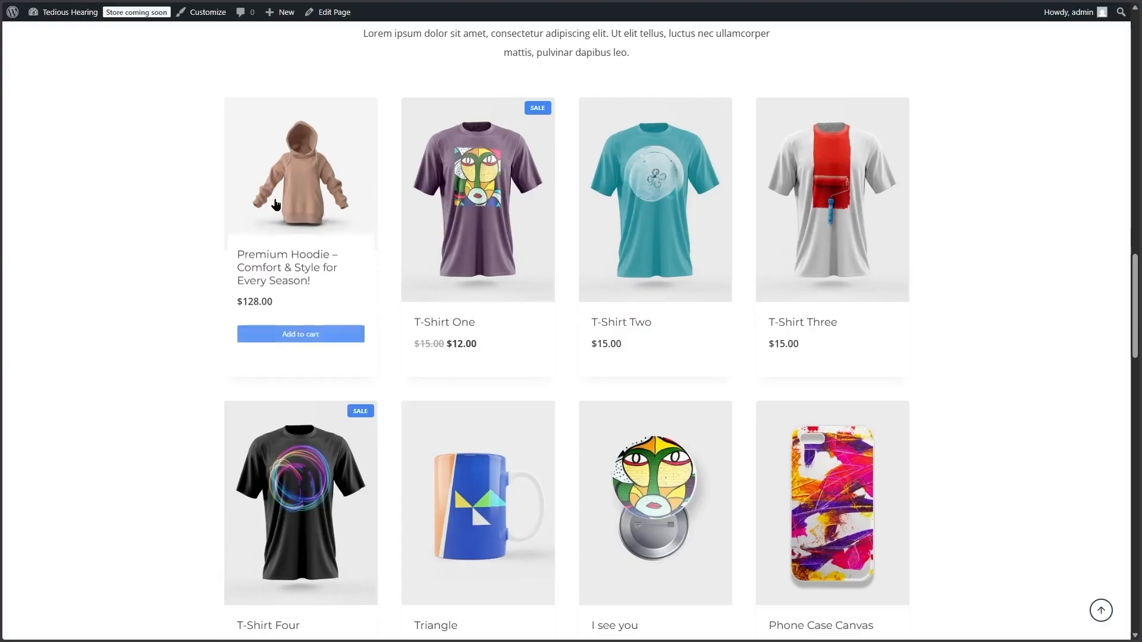
{"action": "left_click", "coordinate": [305, 164]}
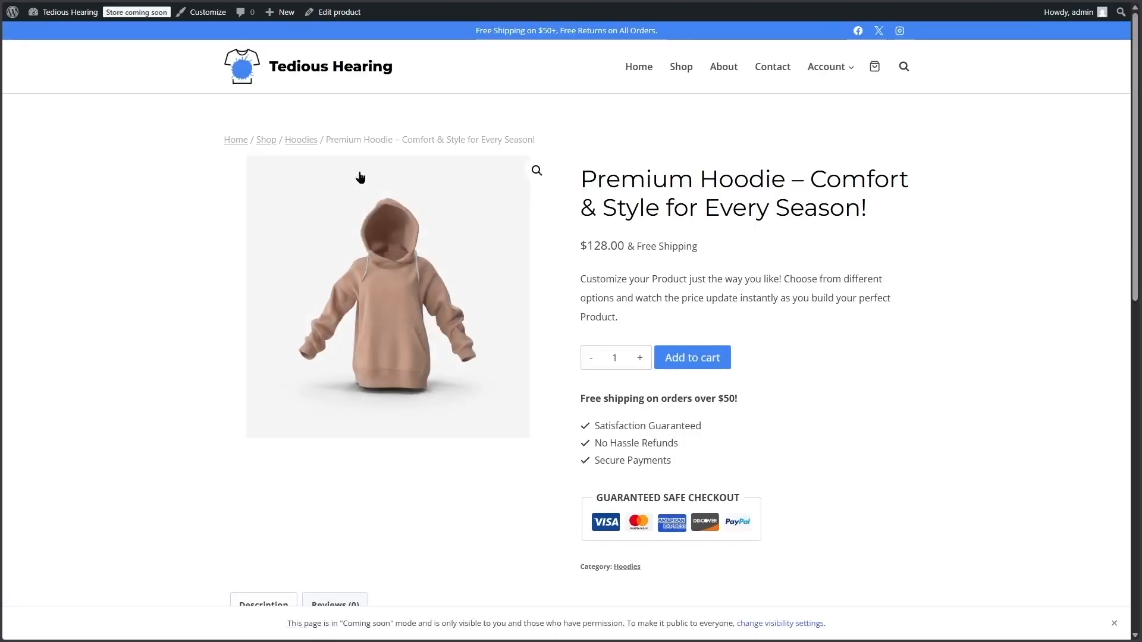
{"action": "mouse_move", "coordinate": [1136, 91]}
{"action": "left_mouse_down"}
{"action": "mouse_move", "coordinate": [1141, 346]}
{"action": "mouse_move", "coordinate": [1141, 78]}
{"action": "left_mouse_up"}
{"action": "scroll", "coordinate": [657, 293], "scroll_direction": "down", "scroll_amount": 6}
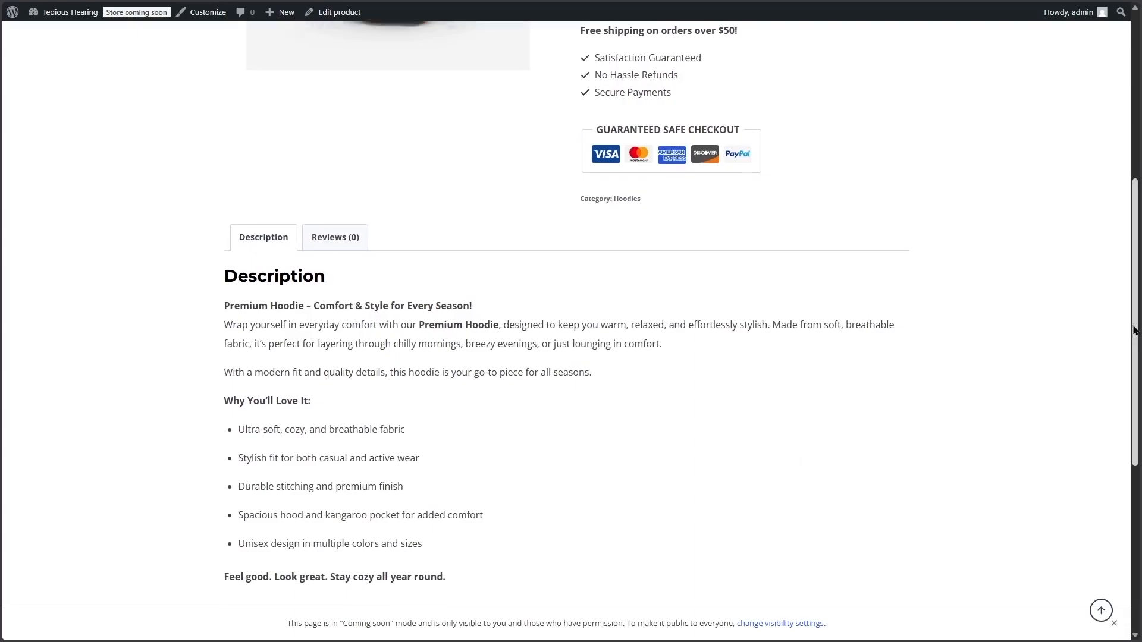
{"action": "scroll", "coordinate": [892, 263], "scroll_direction": "up", "scroll_amount": 6}
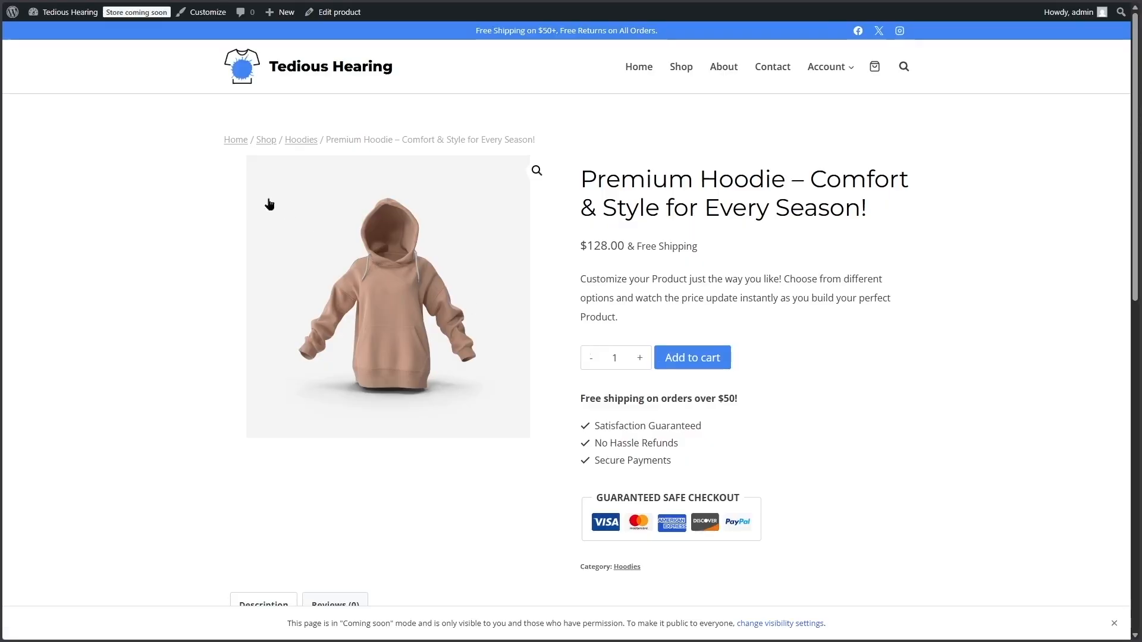
Search the plugin directory for "wowaddons", and install and activate the WowAddons product addons plugin.
{"action": "mouse_move", "coordinate": [70, 12]}
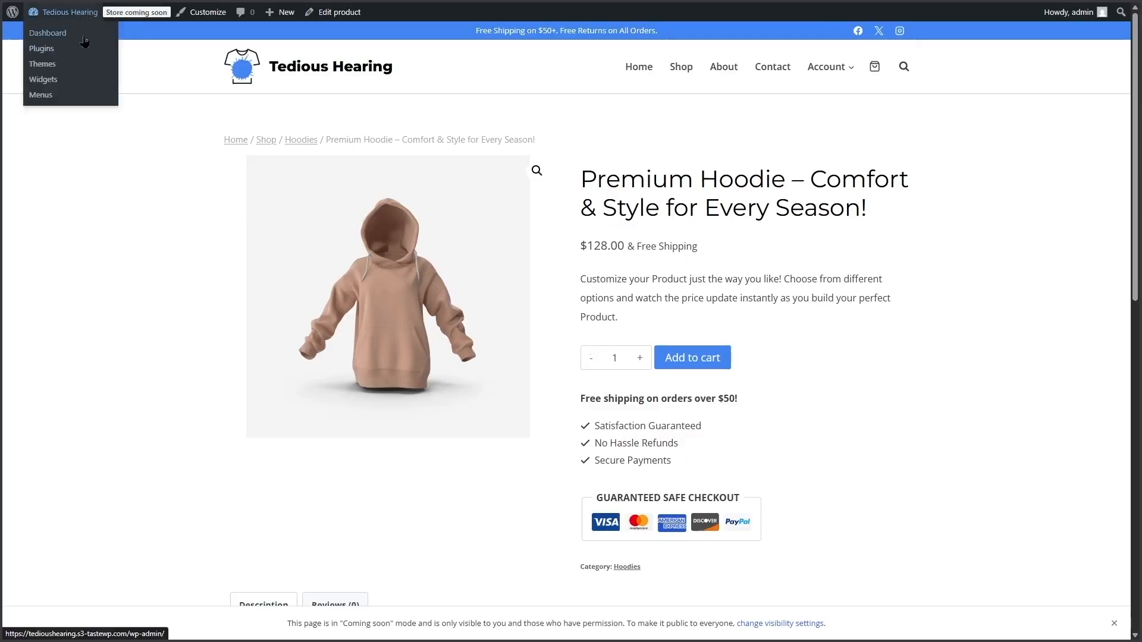
{"action": "left_click", "coordinate": [85, 40]}
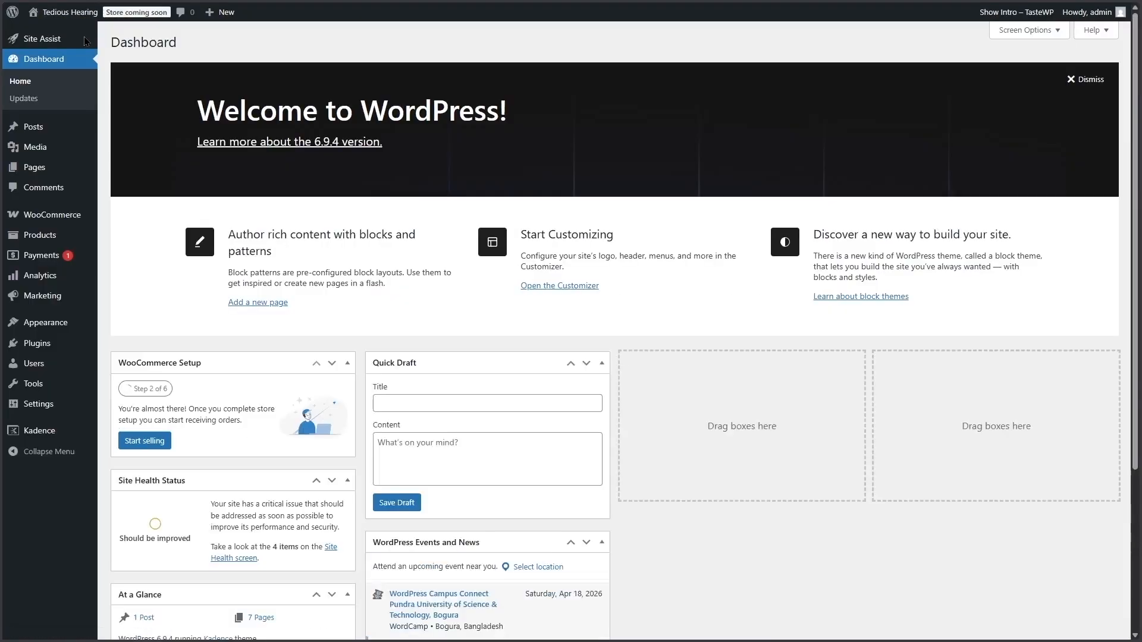
{"action": "mouse_move", "coordinate": [47, 348]}
{"action": "left_click", "coordinate": [140, 365]}
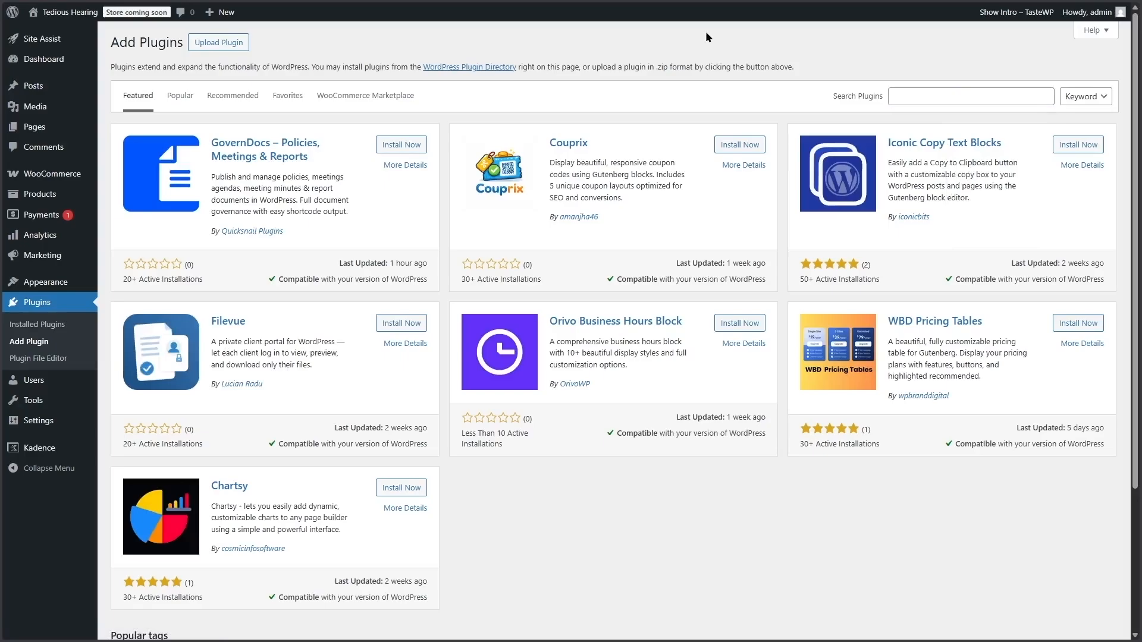
{"action": "left_click", "coordinate": [929, 98]}
{"action": "type", "text": "wowaddons"}
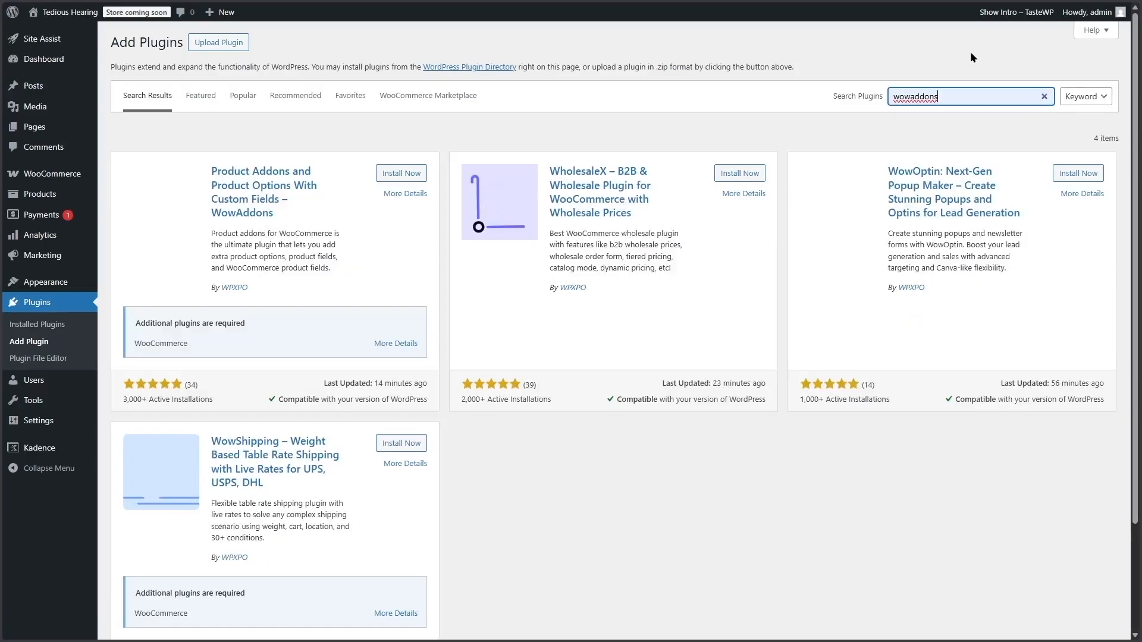
{"action": "left_click", "coordinate": [396, 176]}
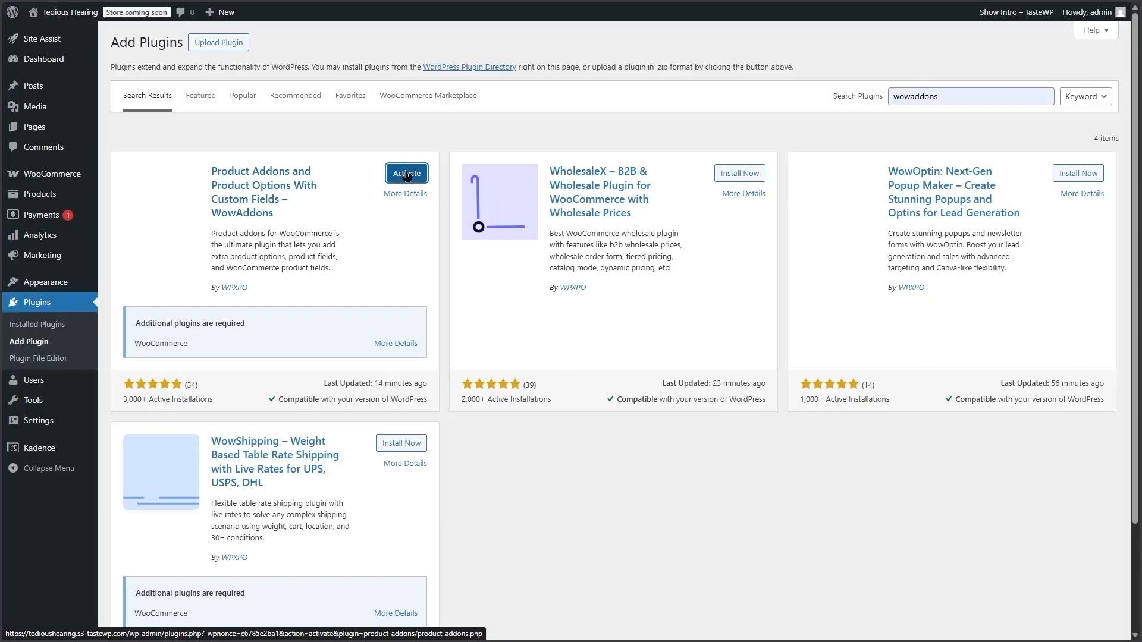
{"action": "left_click", "coordinate": [407, 174]}
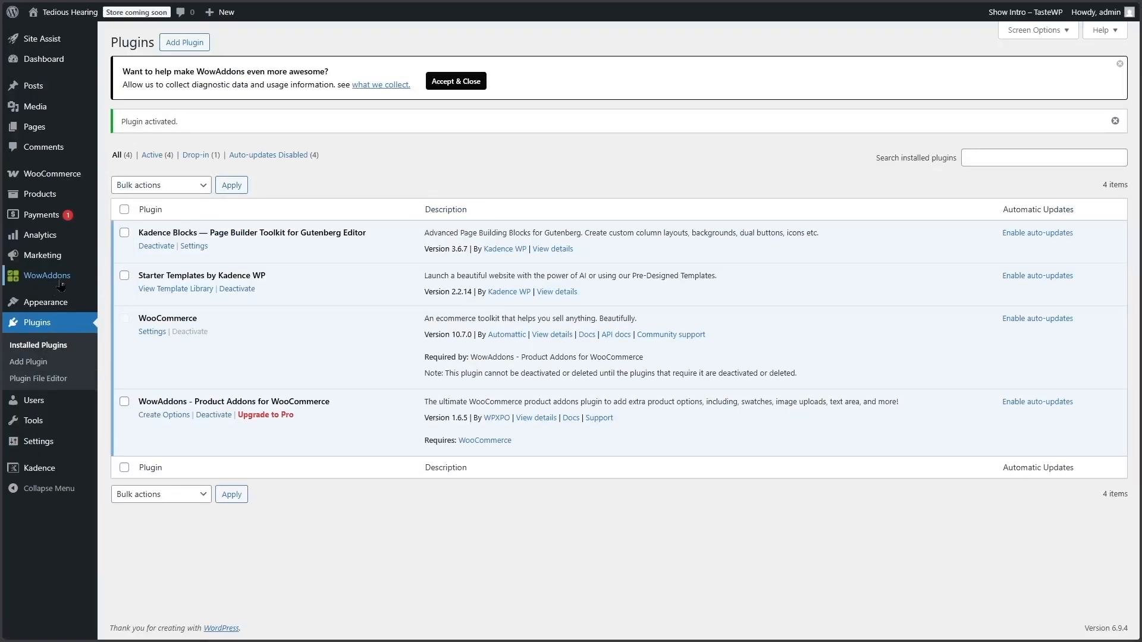
Create a new option list in WowAddons.
{"action": "mouse_move", "coordinate": [49, 286]}
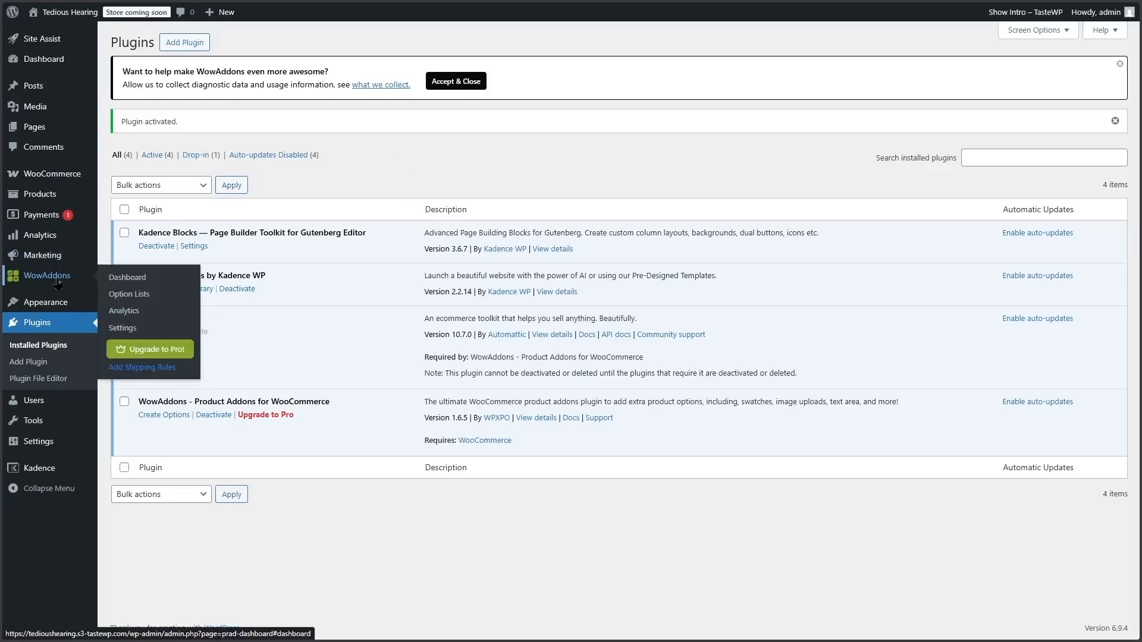
{"action": "left_click", "coordinate": [138, 296]}
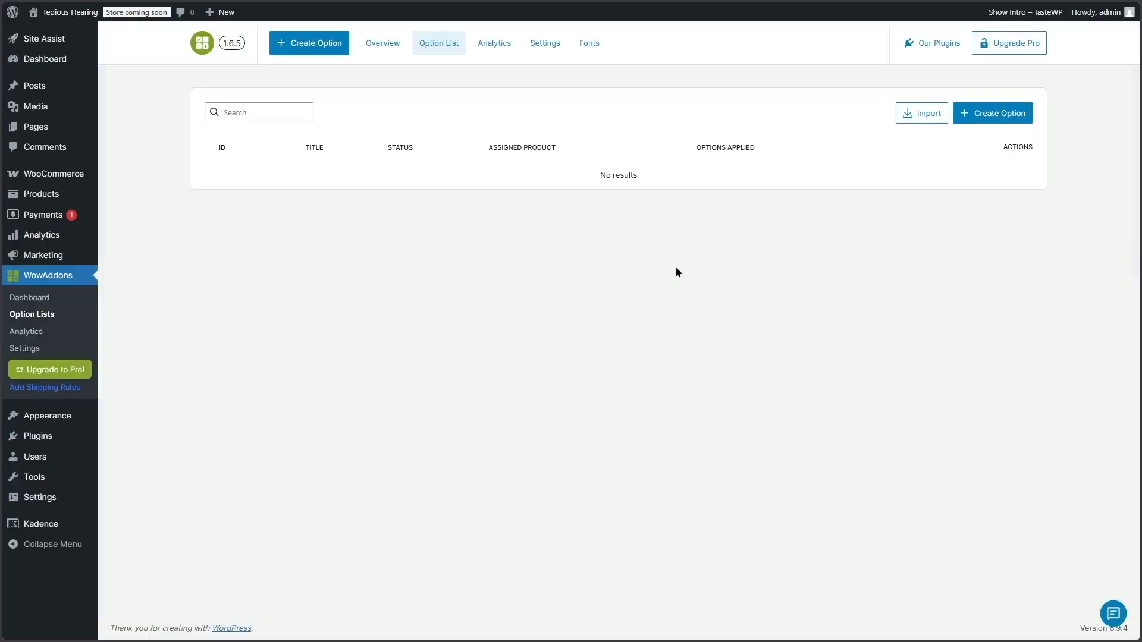
{"action": "left_click", "coordinate": [1002, 119]}
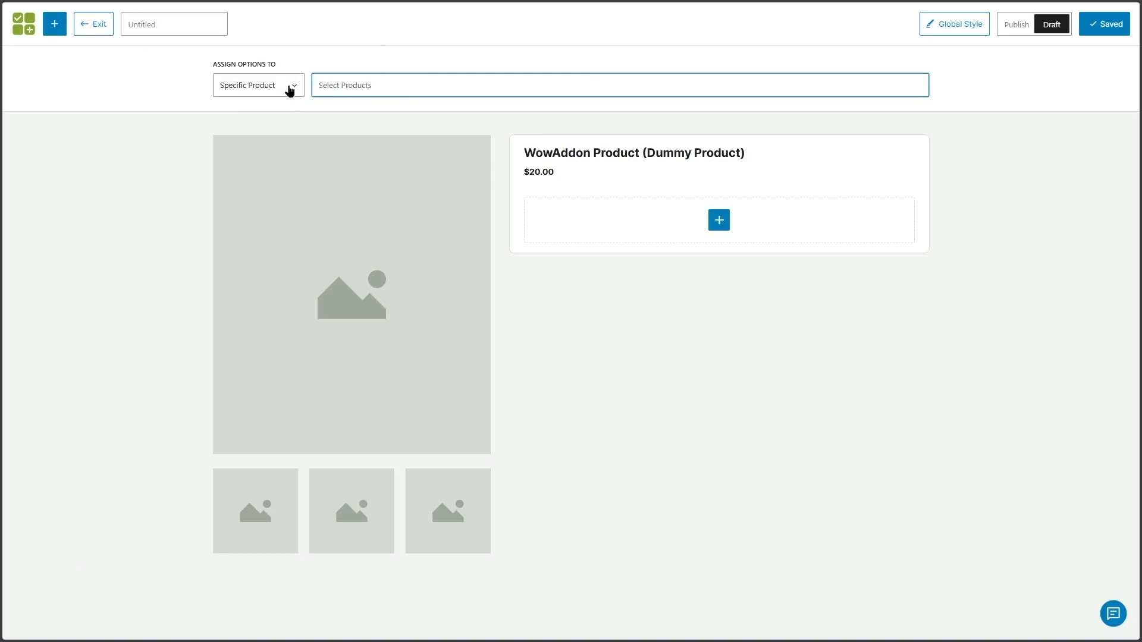
Assign the option list to the specific product "Premium Hoodie – Comfort & Style for Every Season!".
{"action": "left_click", "coordinate": [289, 90]}
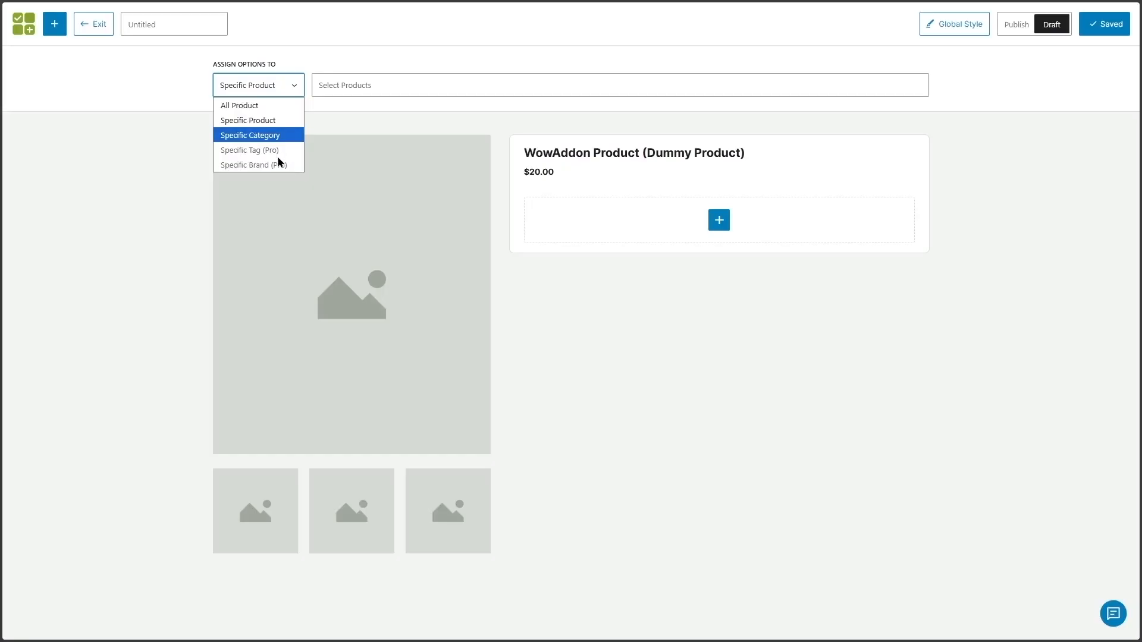
{"action": "left_click", "coordinate": [385, 84]}
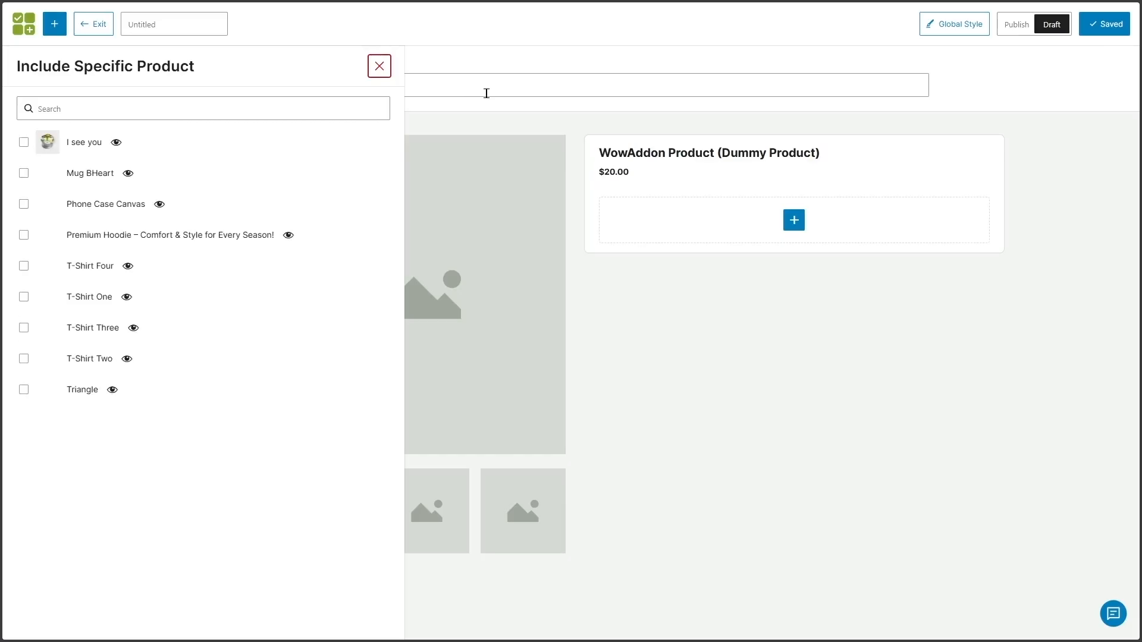
{"action": "left_click", "coordinate": [137, 240]}
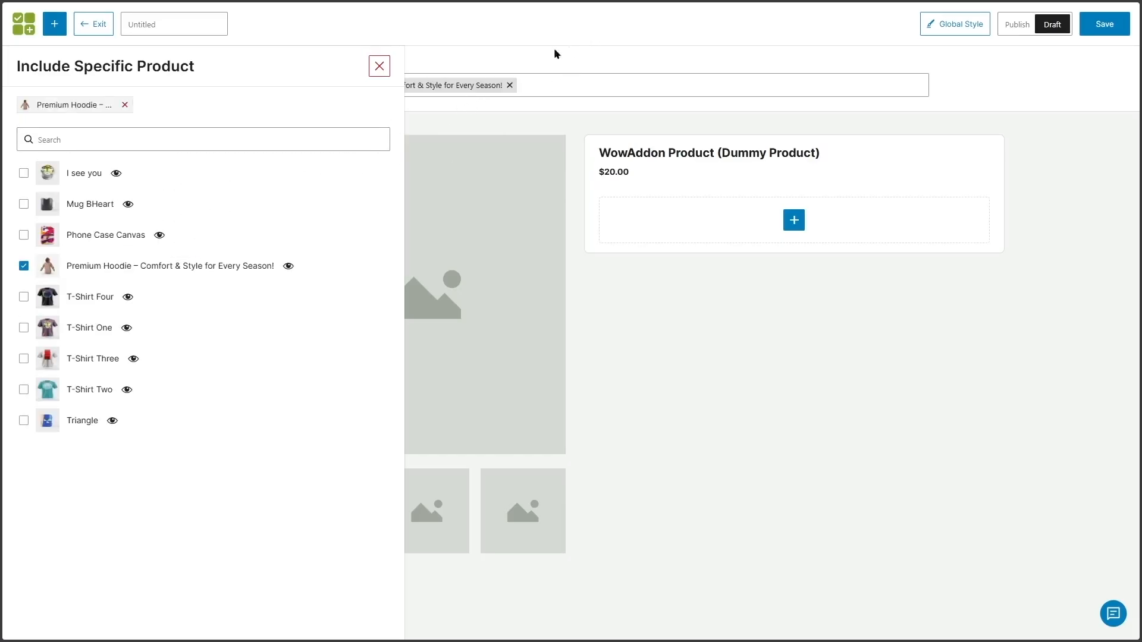
{"action": "left_click", "coordinate": [379, 66]}
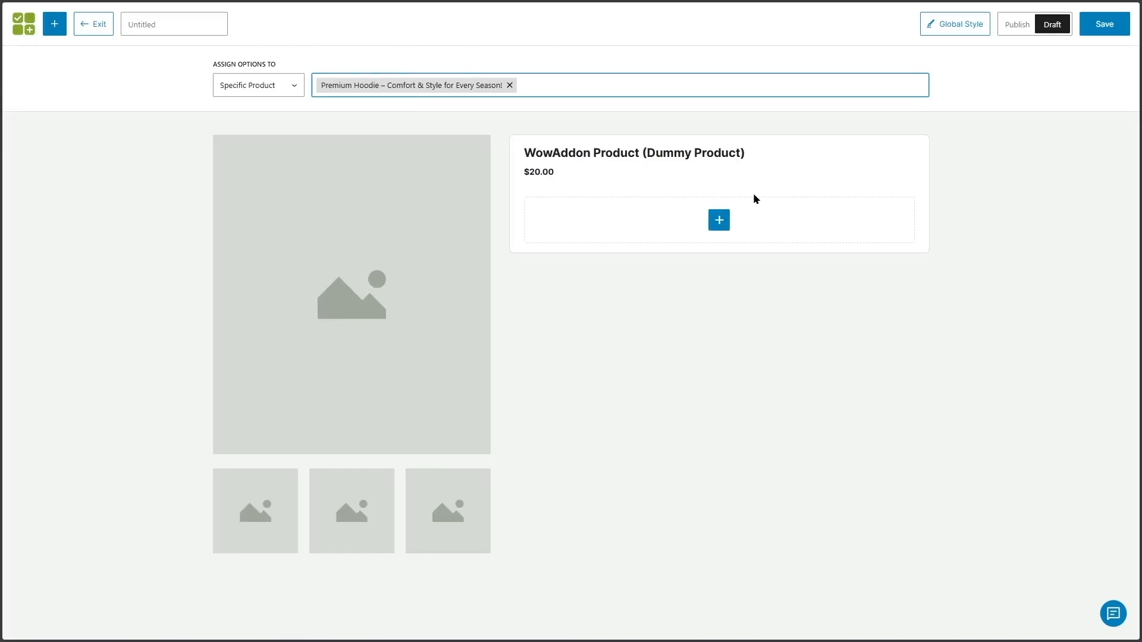
Add a Button element to the product's option area and title the field "Size".
{"action": "left_click", "coordinate": [719, 221]}
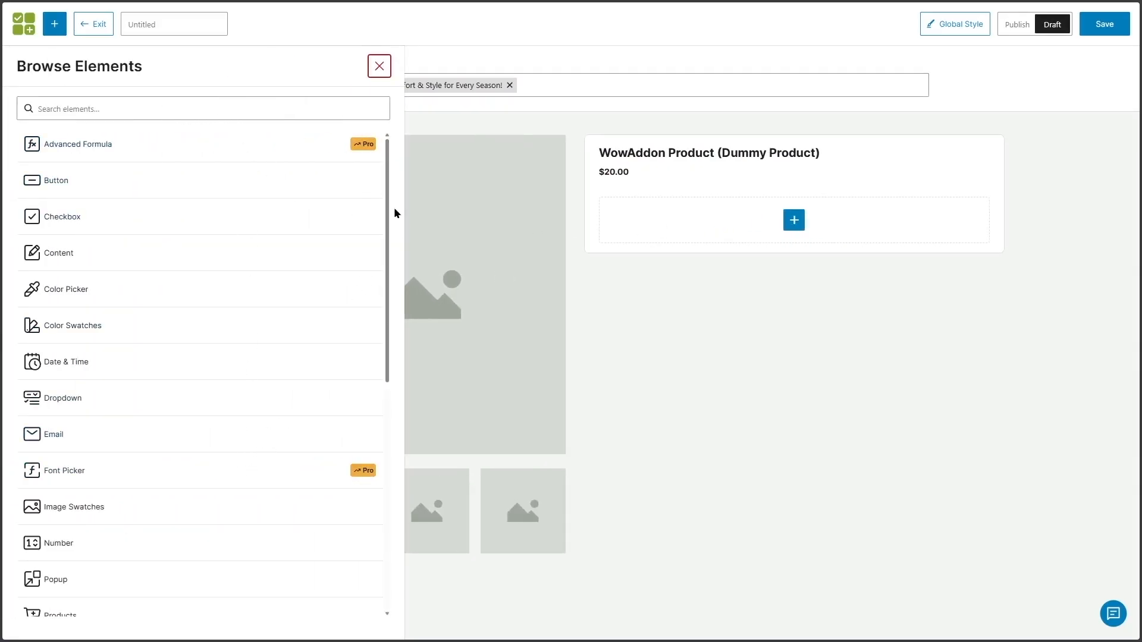
{"action": "left_click_drag", "start_coordinate": [390, 204], "coordinate": [395, 158]}
{"action": "left_click_drag", "start_coordinate": [51, 176], "coordinate": [736, 213]}
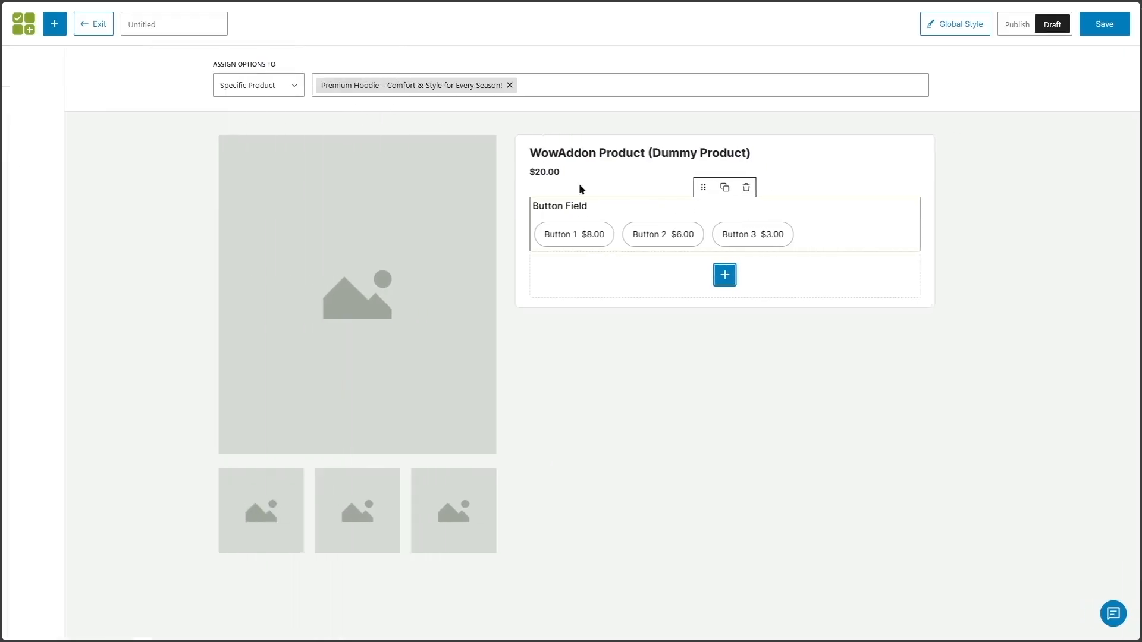
{"action": "left_click", "coordinate": [382, 70]}
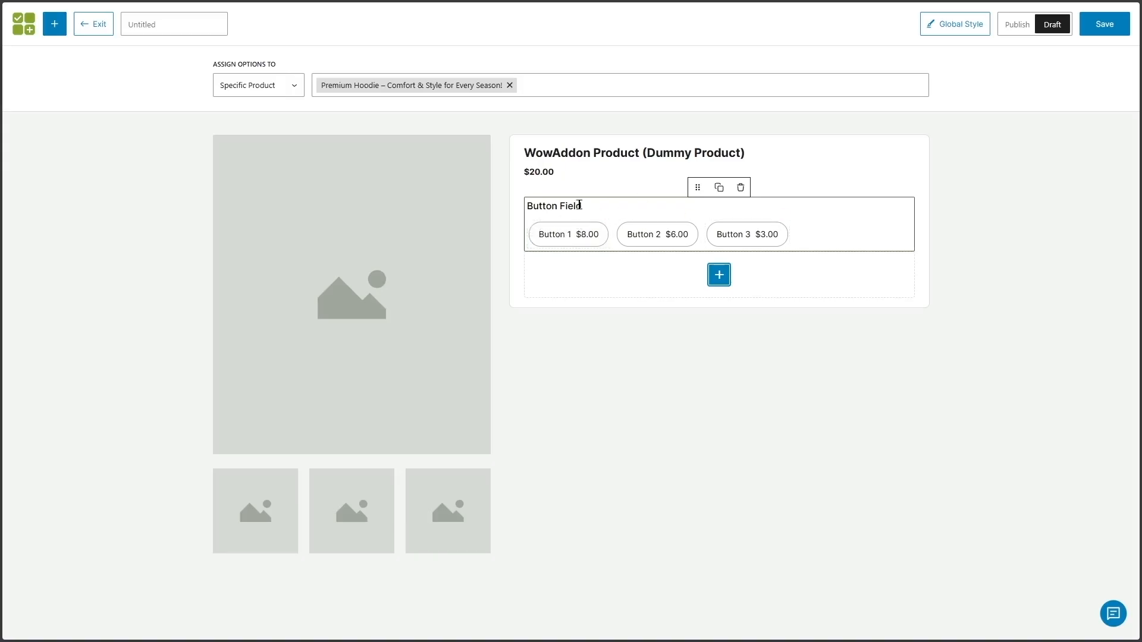
{"action": "left_click_drag", "start_coordinate": [577, 205], "coordinate": [526, 208]}
{"action": "type", "text": "Size"}
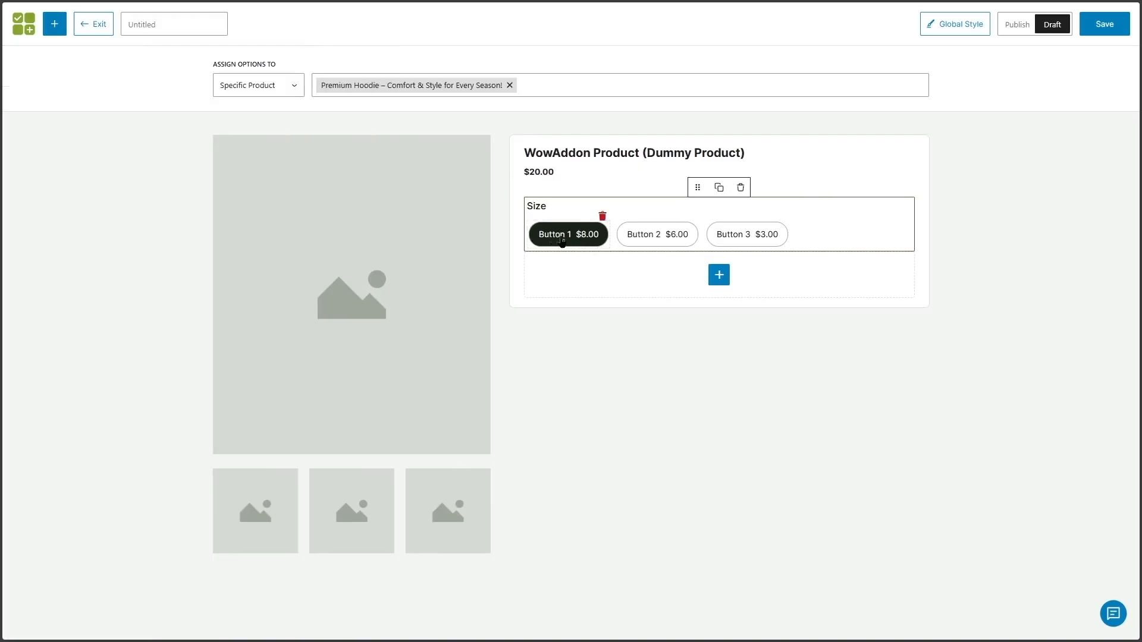
Rename the three options of the Size field to S, M and L.
{"action": "left_click", "coordinate": [572, 240]}
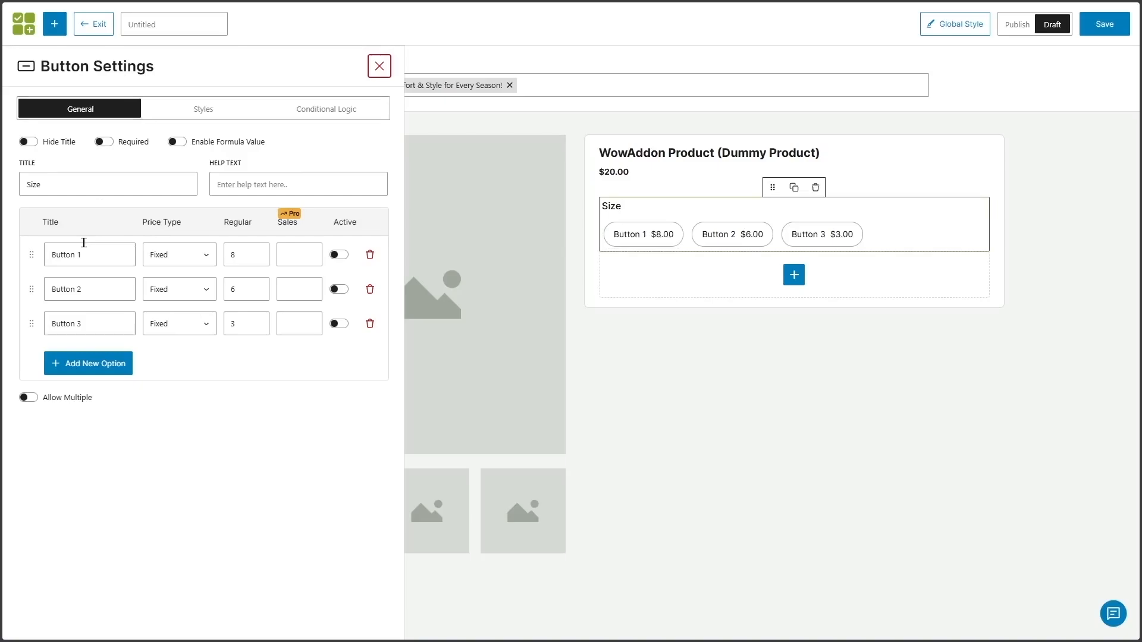
{"action": "triple_click", "coordinate": [97, 257]}
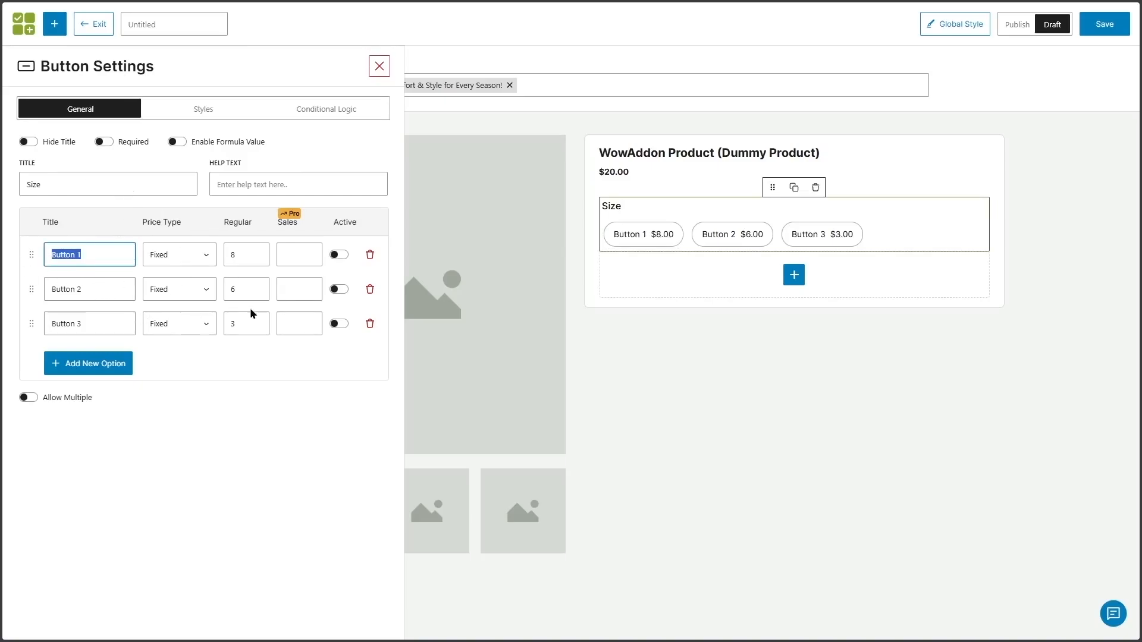
{"action": "type", "text": "S"}
{"action": "left_click", "coordinate": [73, 290]}
{"action": "triple_click", "coordinate": [73, 290]}
{"action": "type", "text": "M"}
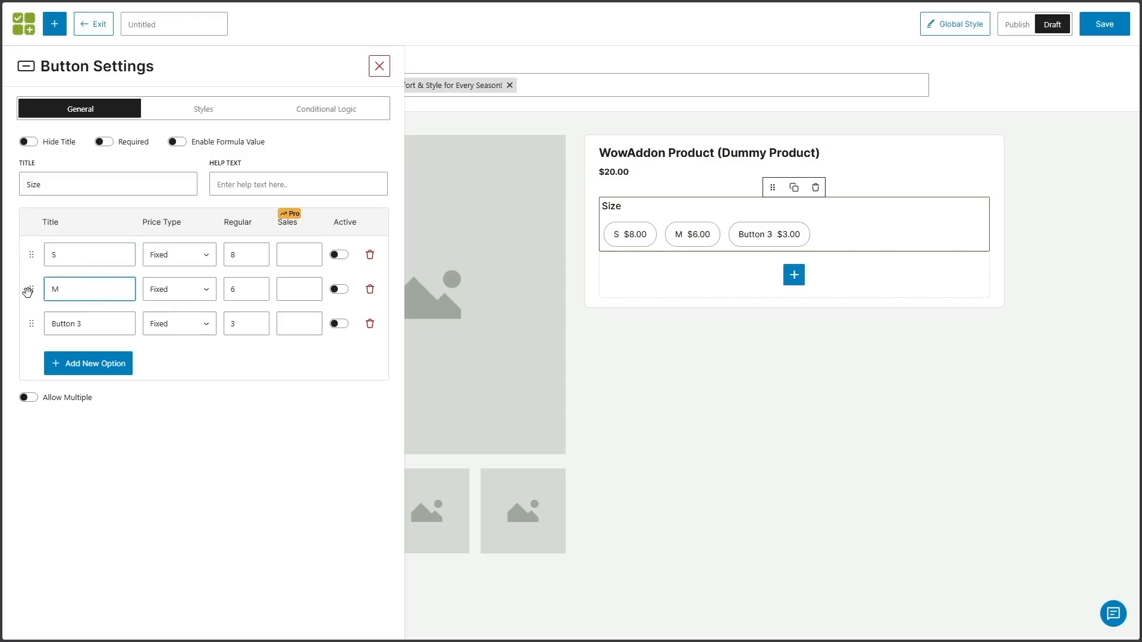
{"action": "triple_click", "coordinate": [92, 323]}
{"action": "type", "text": "L"}
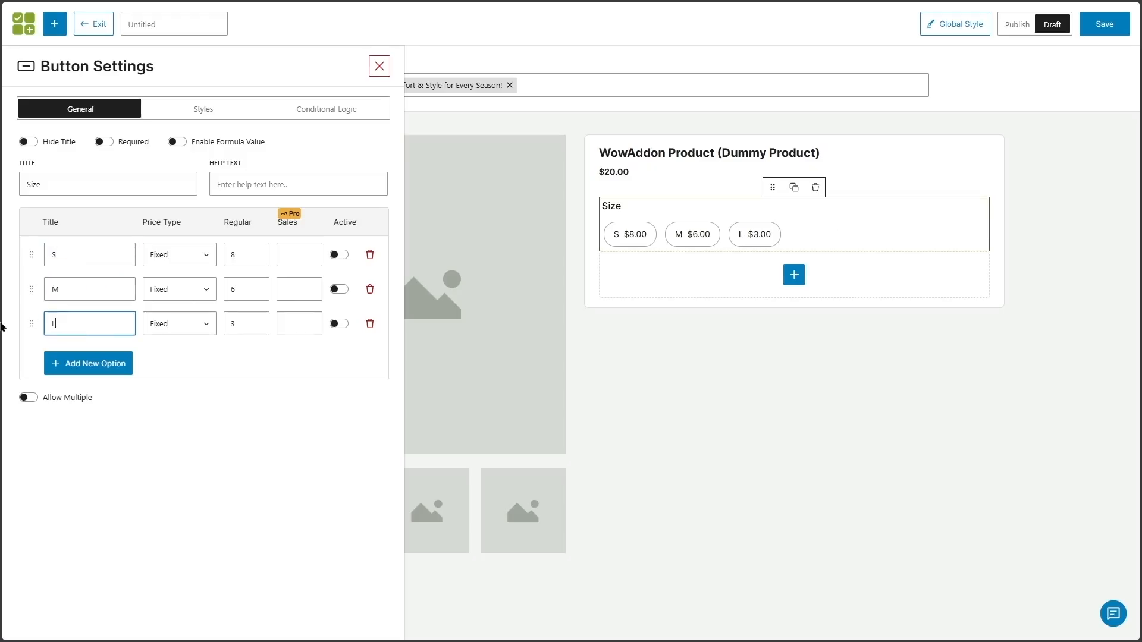
Set the regular prices of the S, M and L options to 5, 6 and 8.
{"action": "left_click_drag", "start_coordinate": [32, 255], "coordinate": [30, 208]}
{"action": "left_click_drag", "start_coordinate": [245, 289], "coordinate": [209, 290]}
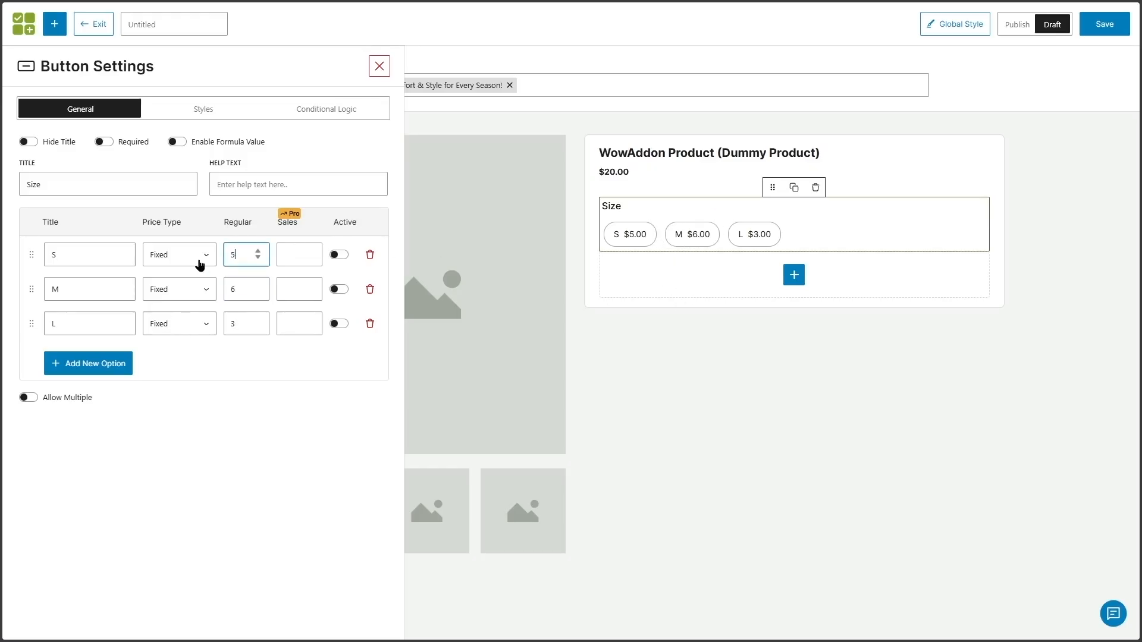
{"action": "left_click_drag", "start_coordinate": [245, 287], "coordinate": [206, 291]}
{"action": "left_click_drag", "start_coordinate": [250, 325], "coordinate": [180, 331]}
{"action": "type", "text": "8"}
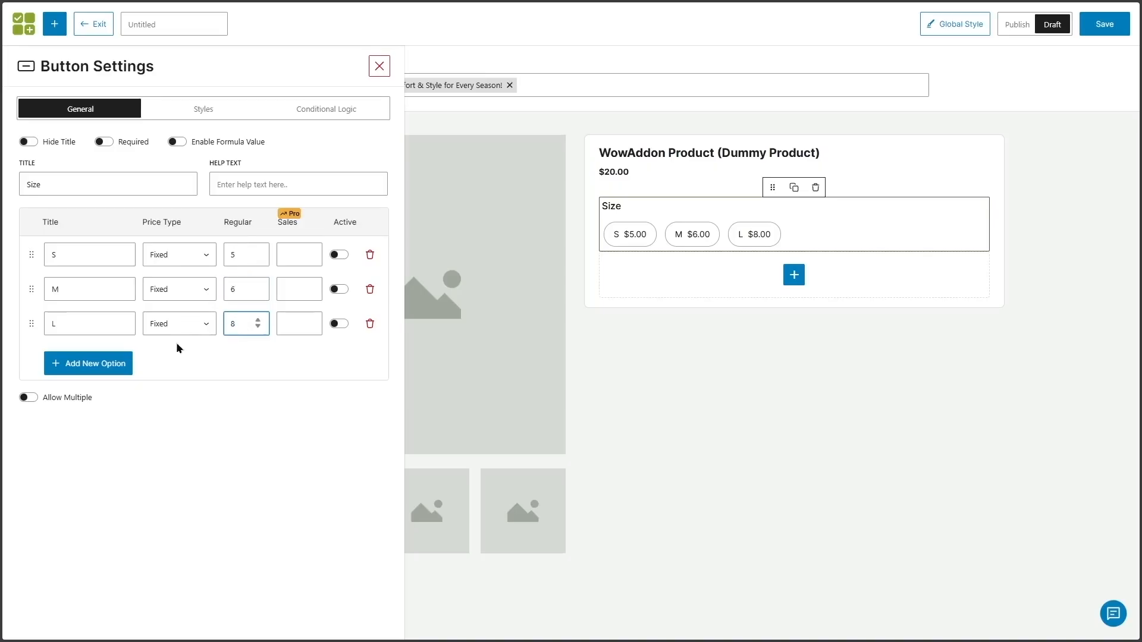
Add a fourth option to the Size field titled XL, with a regular price of 10.
{"action": "left_click", "coordinate": [83, 367]}
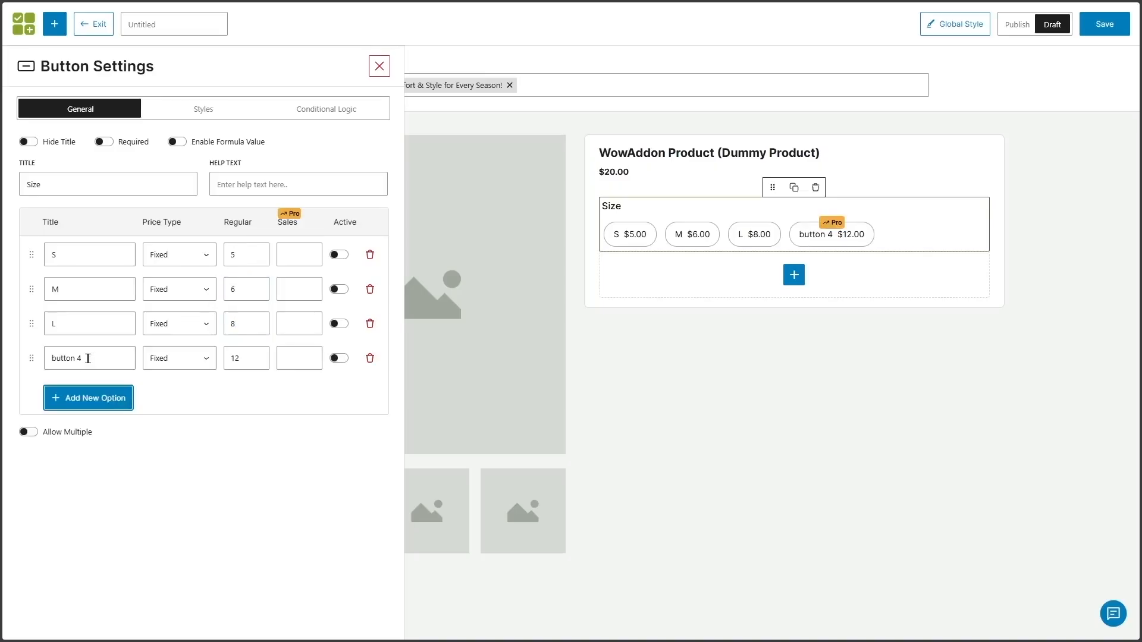
{"action": "left_click_drag", "start_coordinate": [84, 358], "coordinate": [1, 364]}
{"action": "type", "text": "X"}
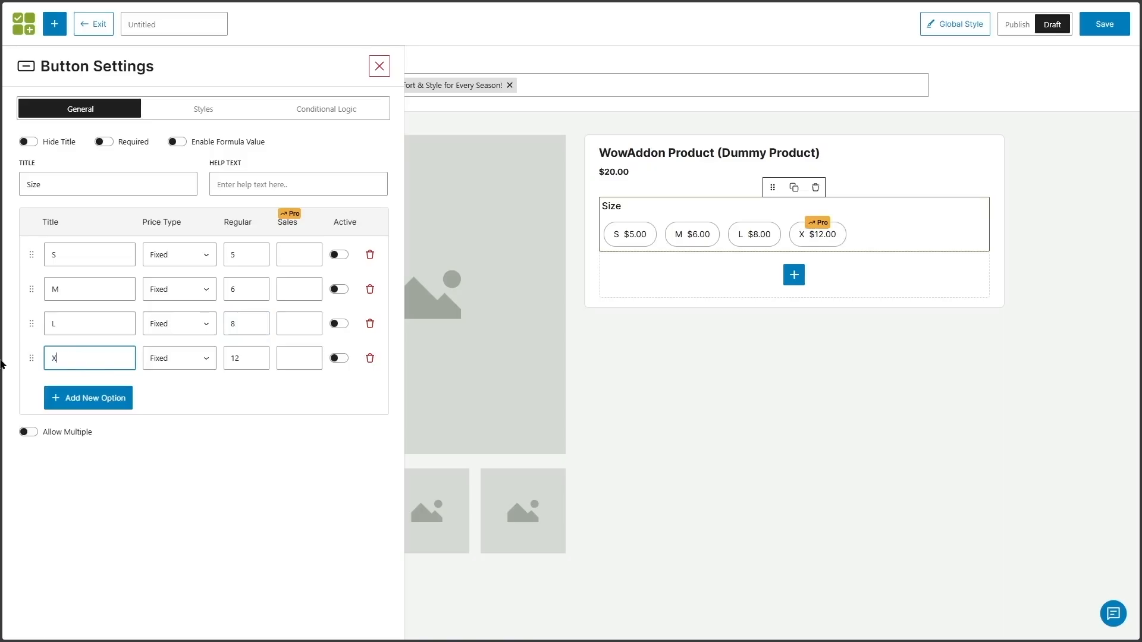
{"action": "type", "text": "L"}
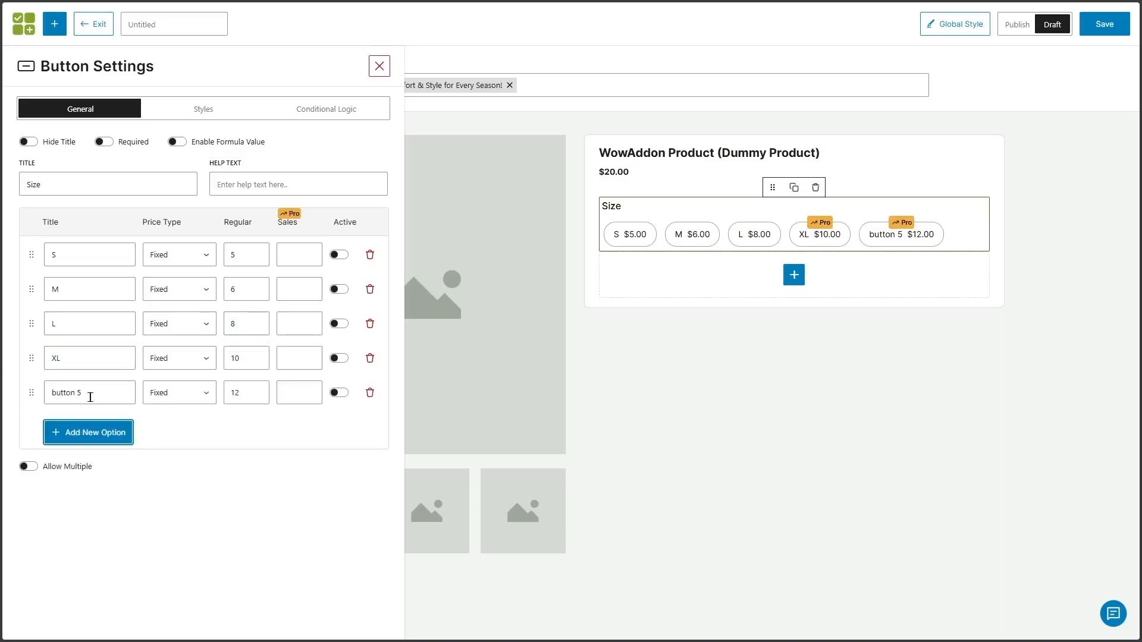
Rename the fifth option of the Size field to XXL.
{"action": "left_click_drag", "start_coordinate": [88, 396], "coordinate": [1, 400]}
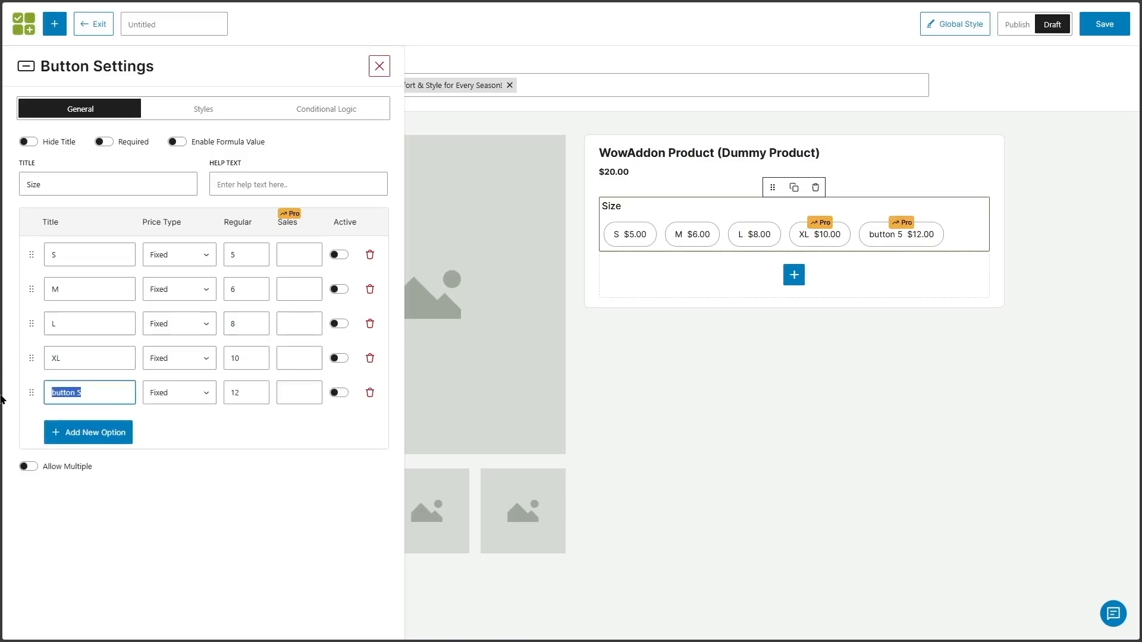
{"action": "type", "text": "XXL"}
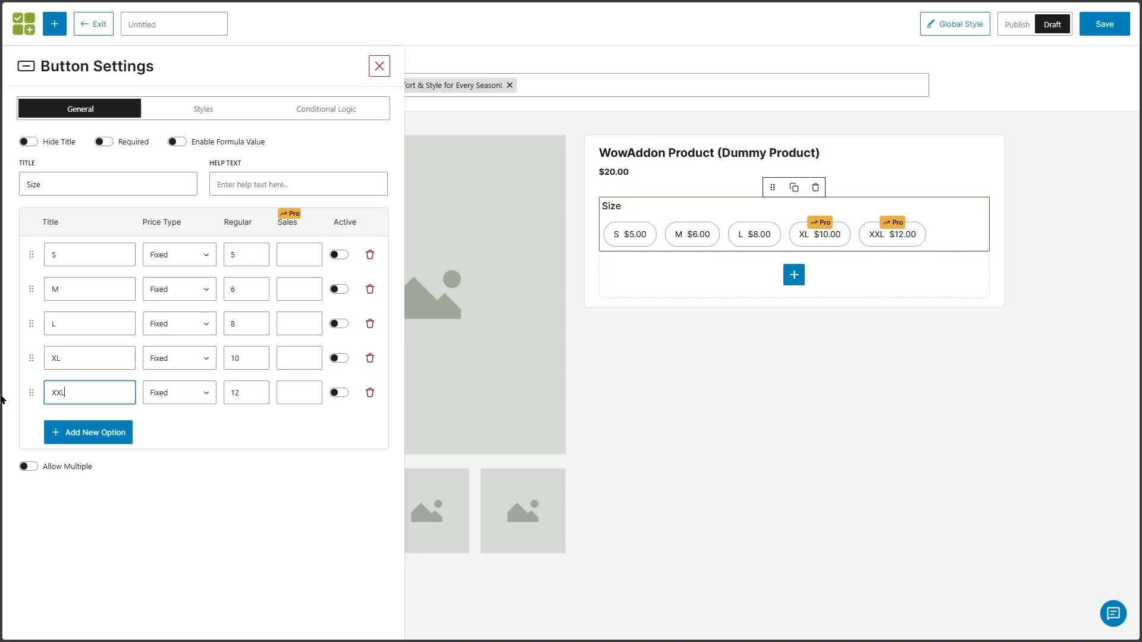
{"action": "left_click", "coordinate": [233, 461]}
Try the active setting on the S and M options of the Size field and switch it off again.
{"action": "left_click", "coordinate": [339, 255]}
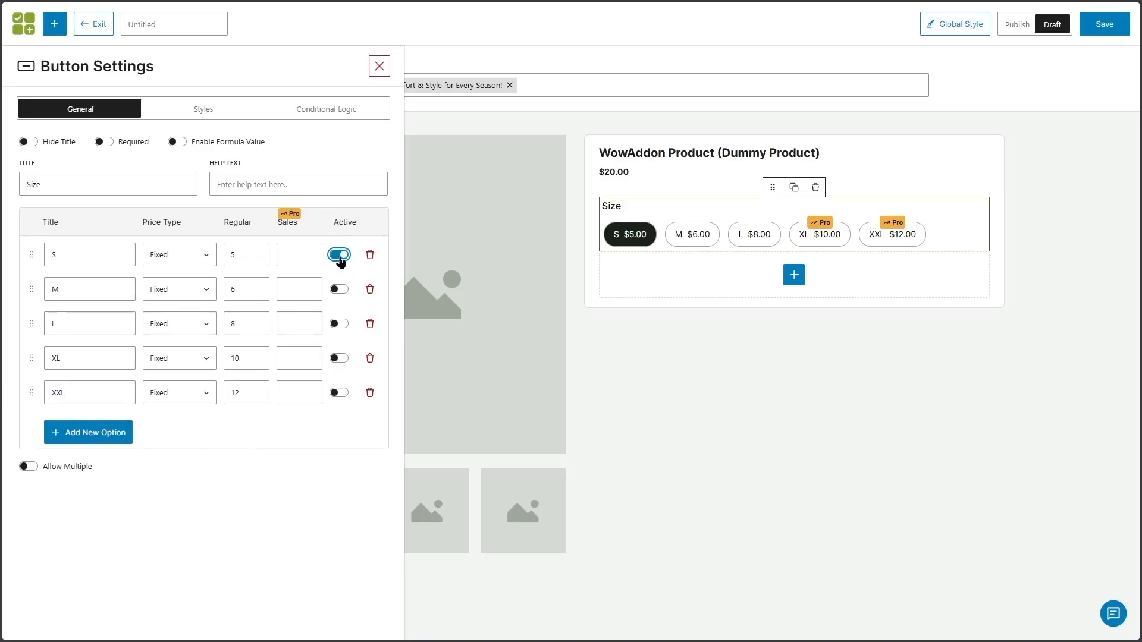
{"action": "left_click", "coordinate": [339, 255]}
{"action": "left_click", "coordinate": [339, 289]}
{"action": "left_click", "coordinate": [339, 289]}
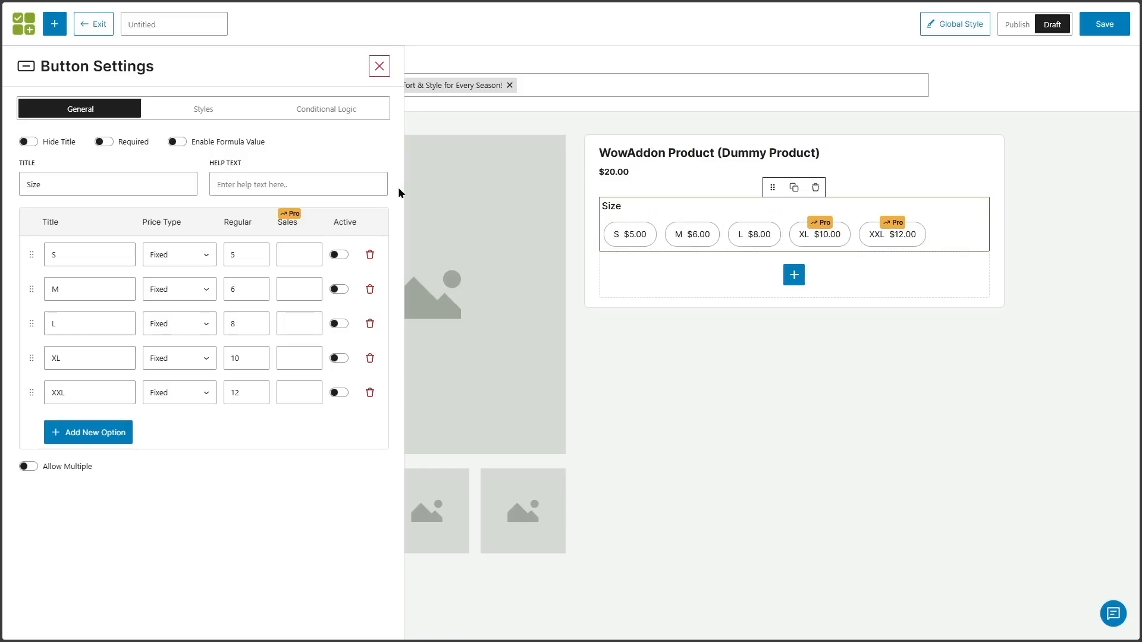
Try the vertical view and the 33%, 50% and 66% widths on the Size field, returning to horizontal and 100%.
{"action": "left_click", "coordinate": [212, 113]}
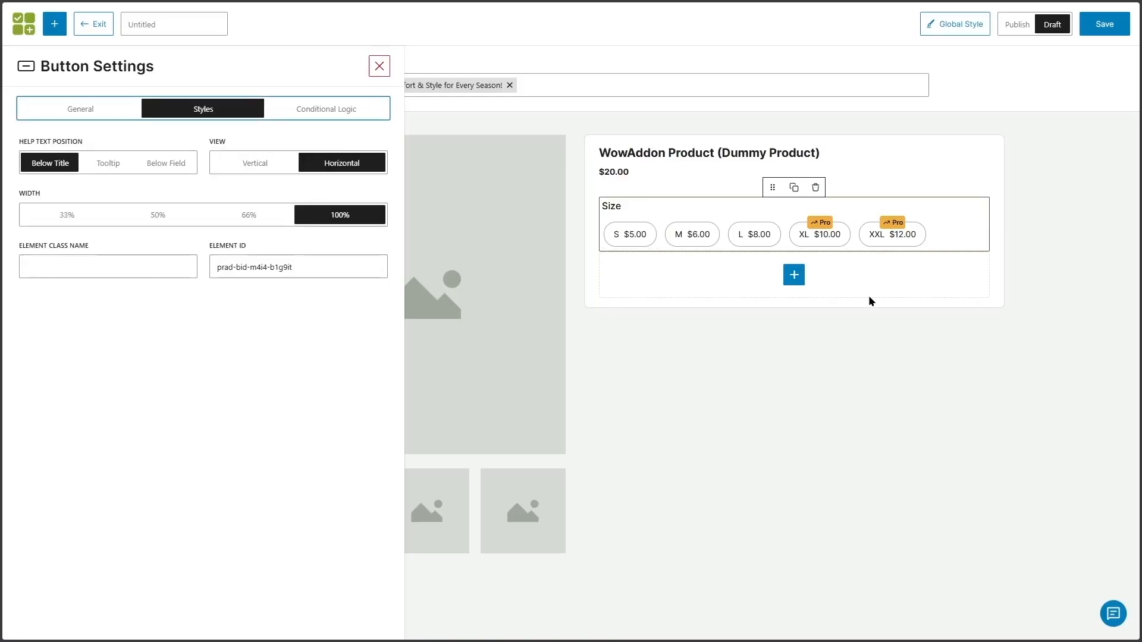
{"action": "left_click", "coordinate": [257, 166]}
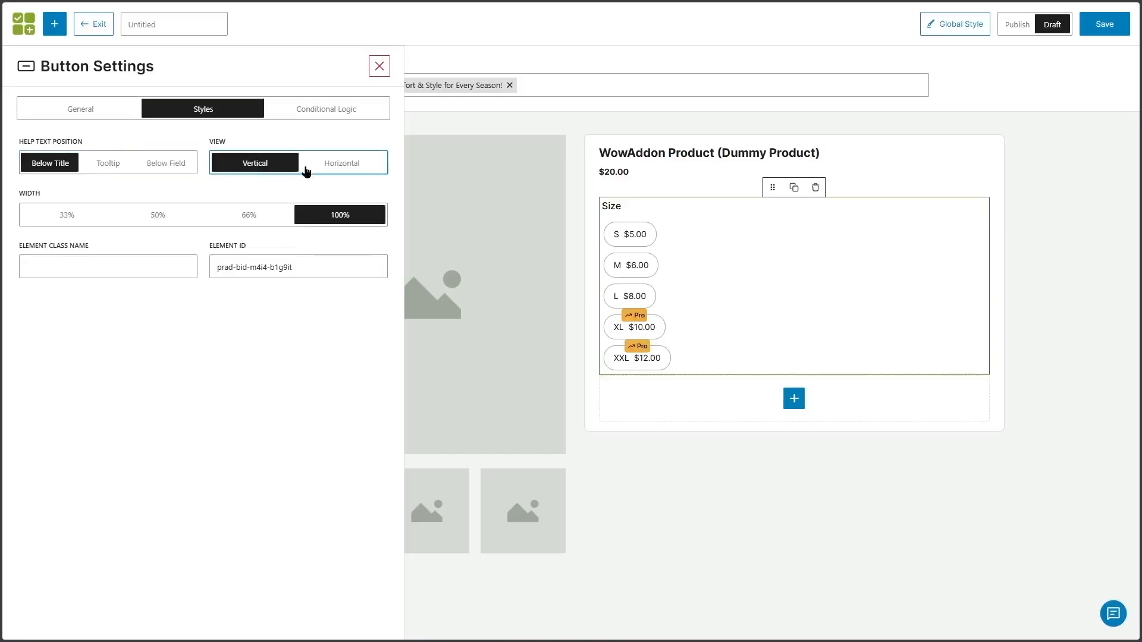
{"action": "left_click", "coordinate": [309, 169]}
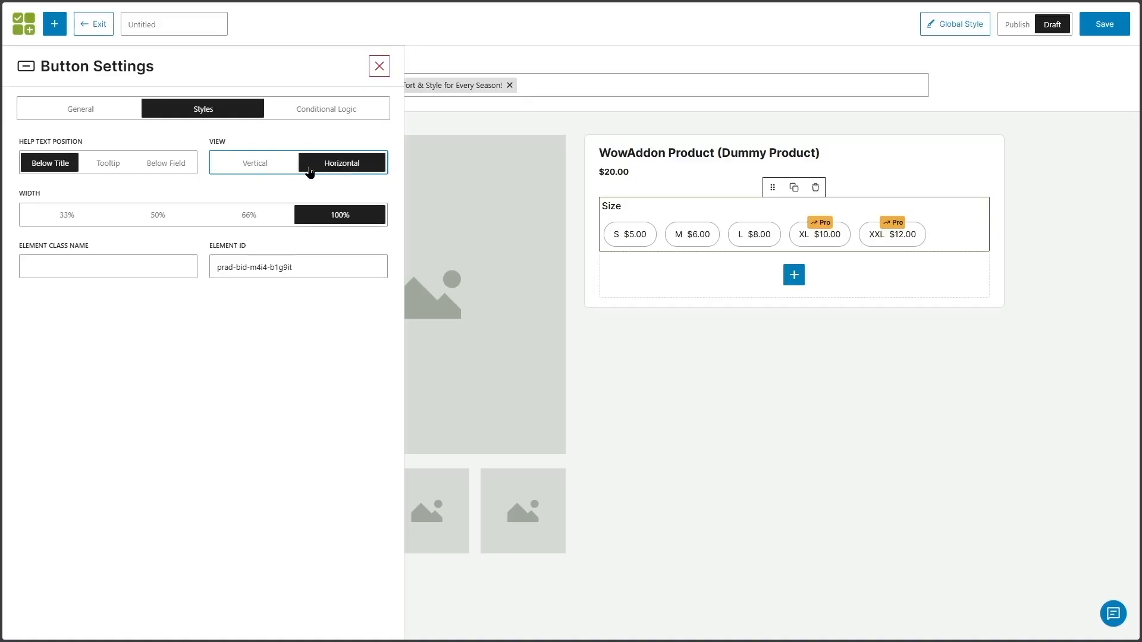
{"action": "left_click", "coordinate": [61, 215]}
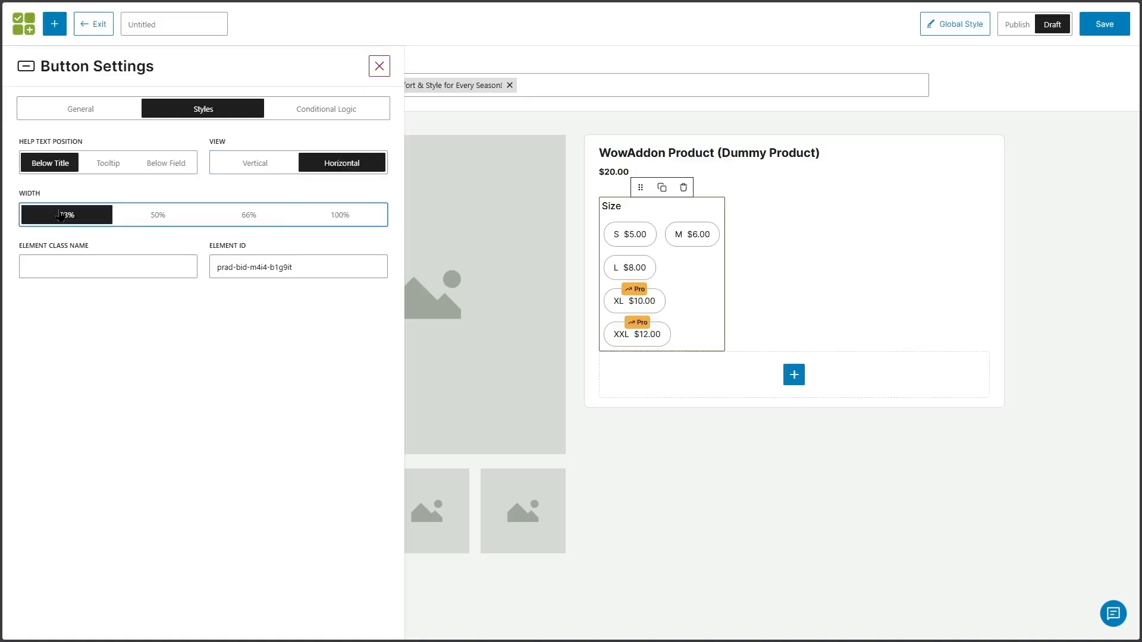
{"action": "left_click", "coordinate": [153, 221]}
{"action": "left_click", "coordinate": [260, 216]}
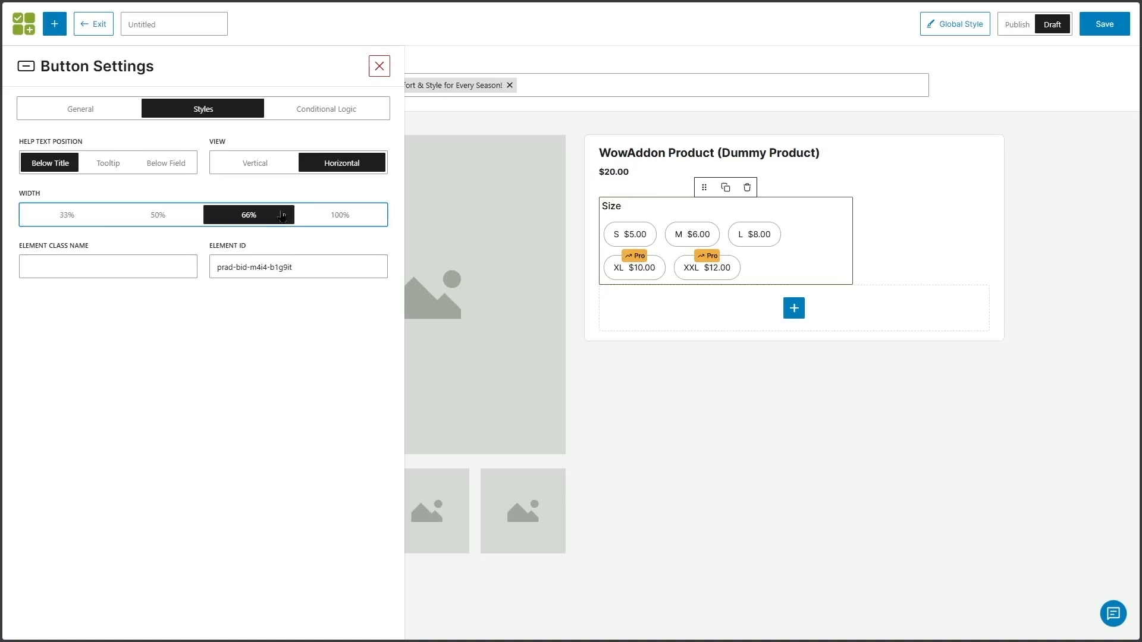
{"action": "left_click", "coordinate": [320, 216]}
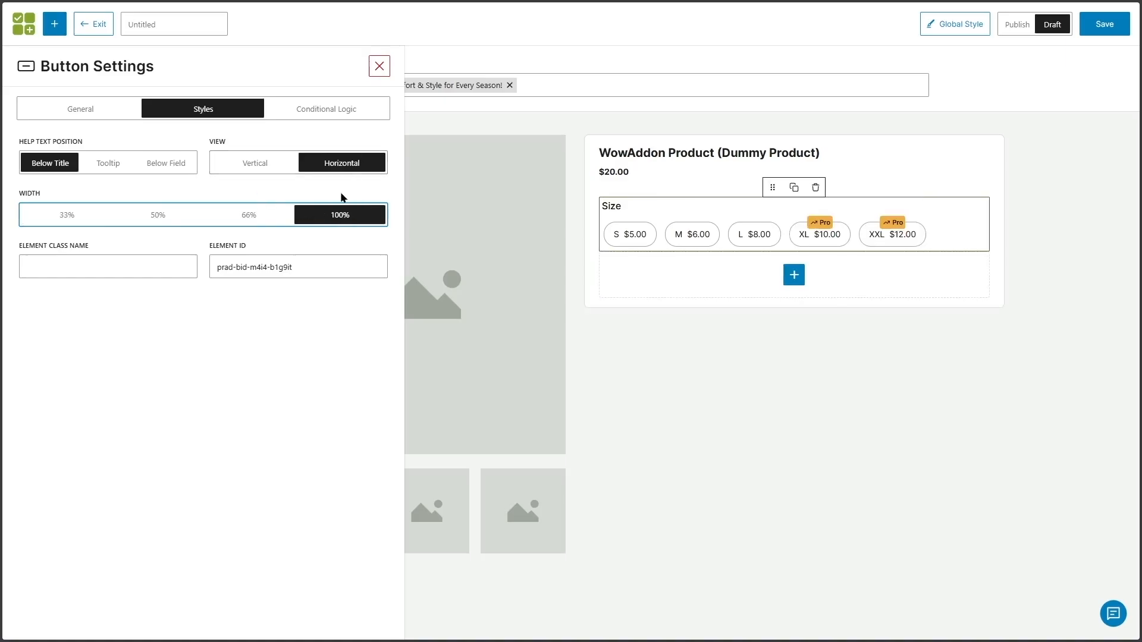
{"action": "left_click", "coordinate": [104, 113]}
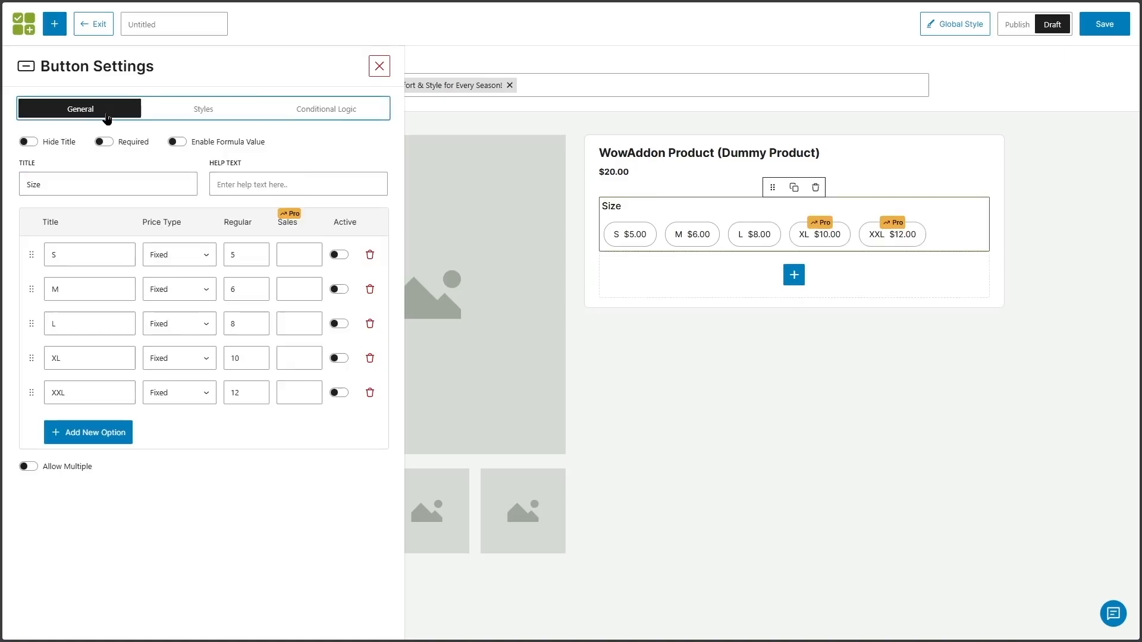
Close the Size field's settings and add a Color Swatches element below the Size field.
{"action": "left_click", "coordinate": [379, 66]}
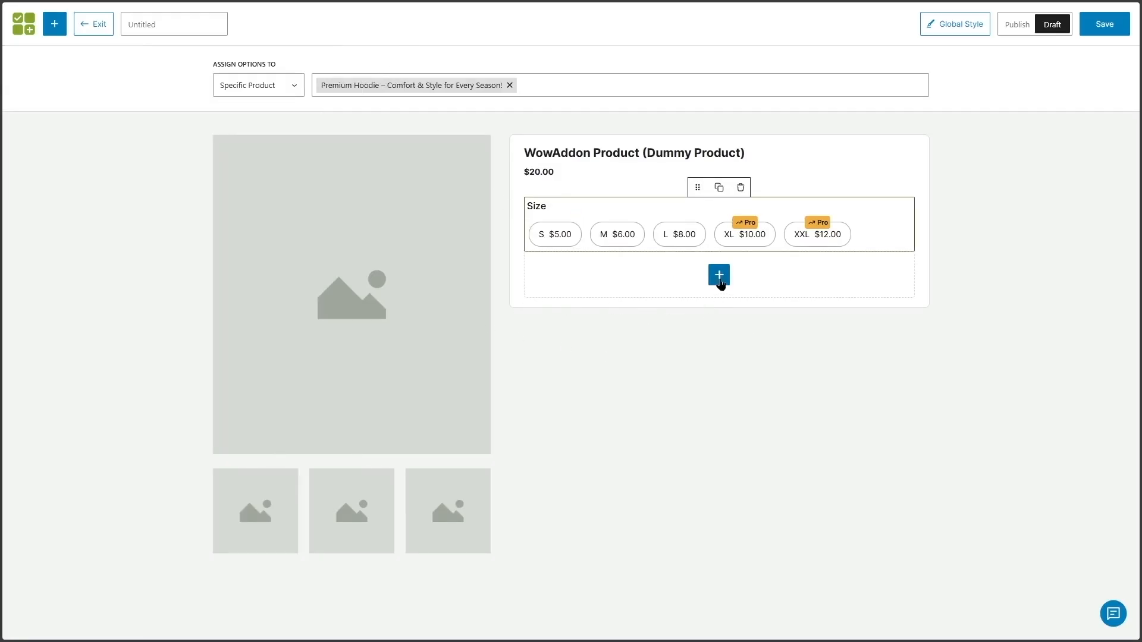
{"action": "left_click", "coordinate": [719, 275]}
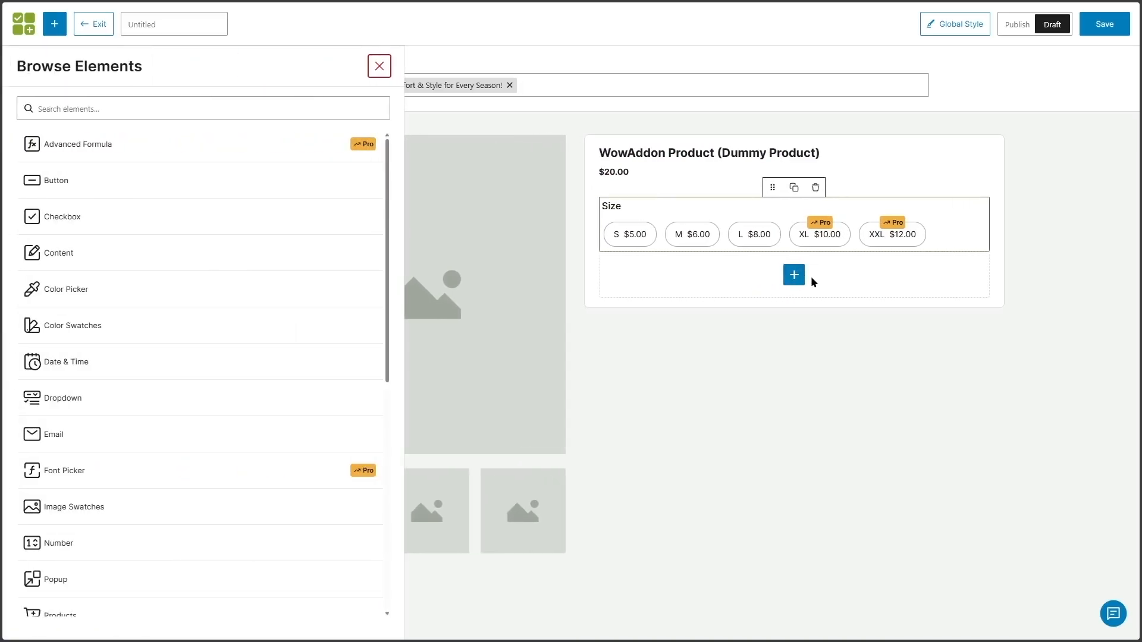
{"action": "left_click_drag", "start_coordinate": [85, 331], "coordinate": [739, 280]}
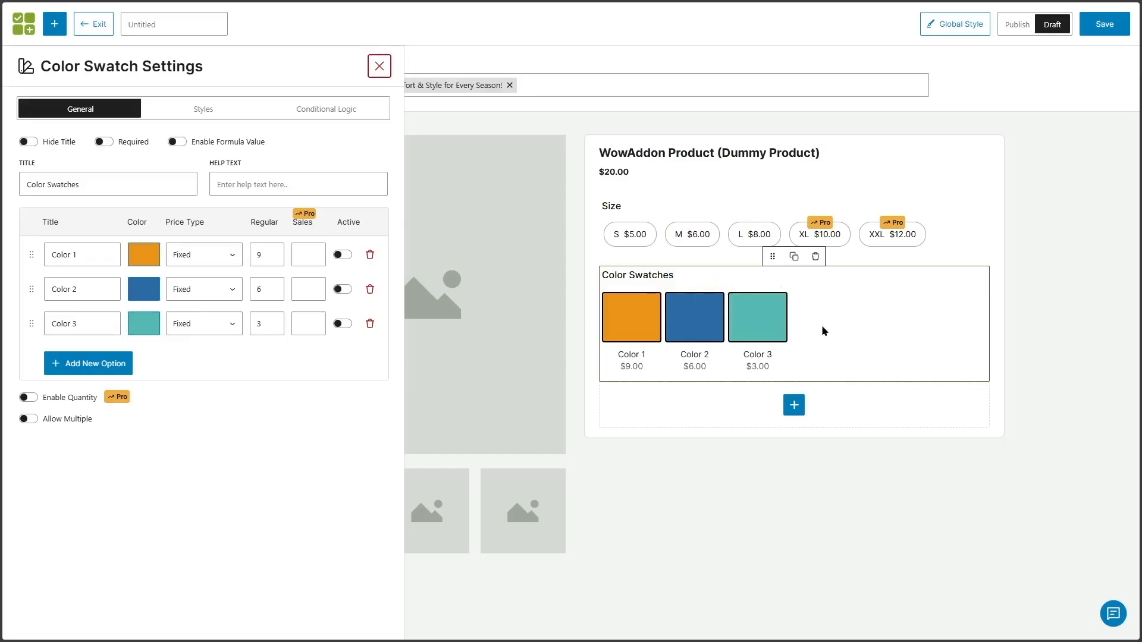
Try different hues for the Color 1 swatch and return it to orange.
{"action": "left_click", "coordinate": [138, 256]}
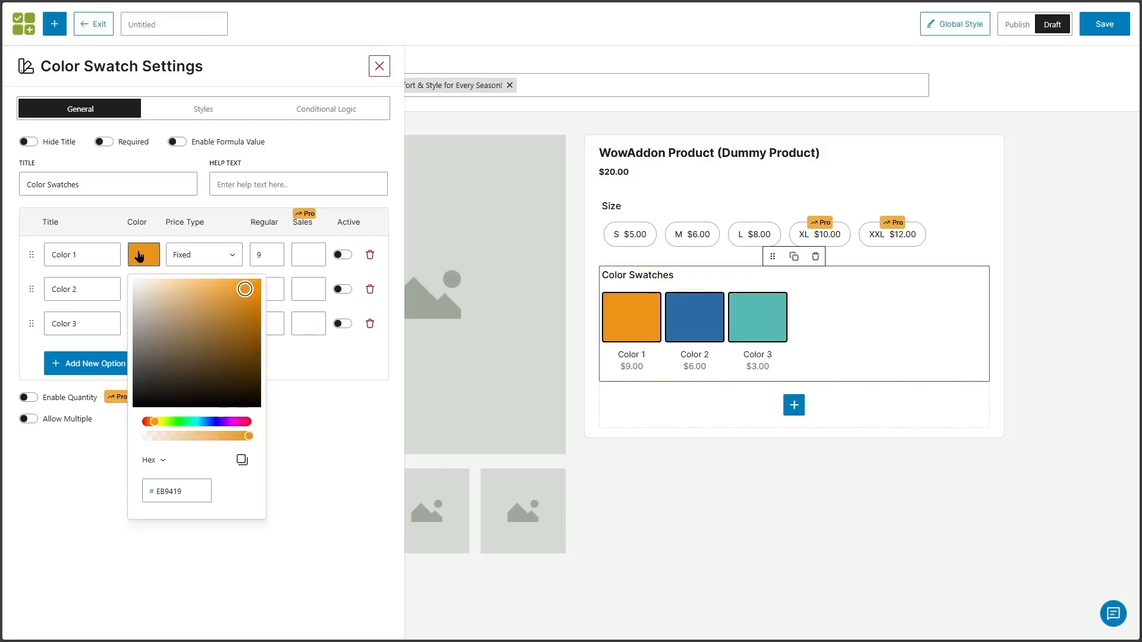
{"action": "left_click", "coordinate": [250, 423]}
{"action": "left_click_drag", "start_coordinate": [253, 423], "coordinate": [152, 423]}
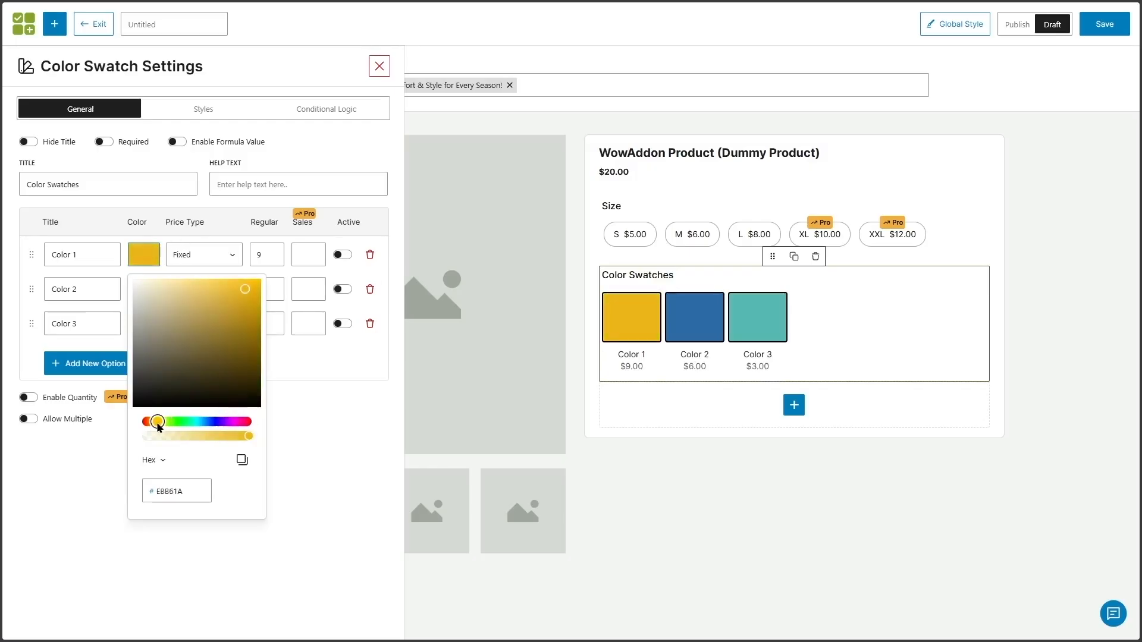
{"action": "left_click", "coordinate": [299, 380]}
Change the Color 3 swatch to yellow and add a fourth swatch option coloured dark blue.
{"action": "left_click", "coordinate": [146, 327]}
{"action": "left_click", "coordinate": [183, 491]}
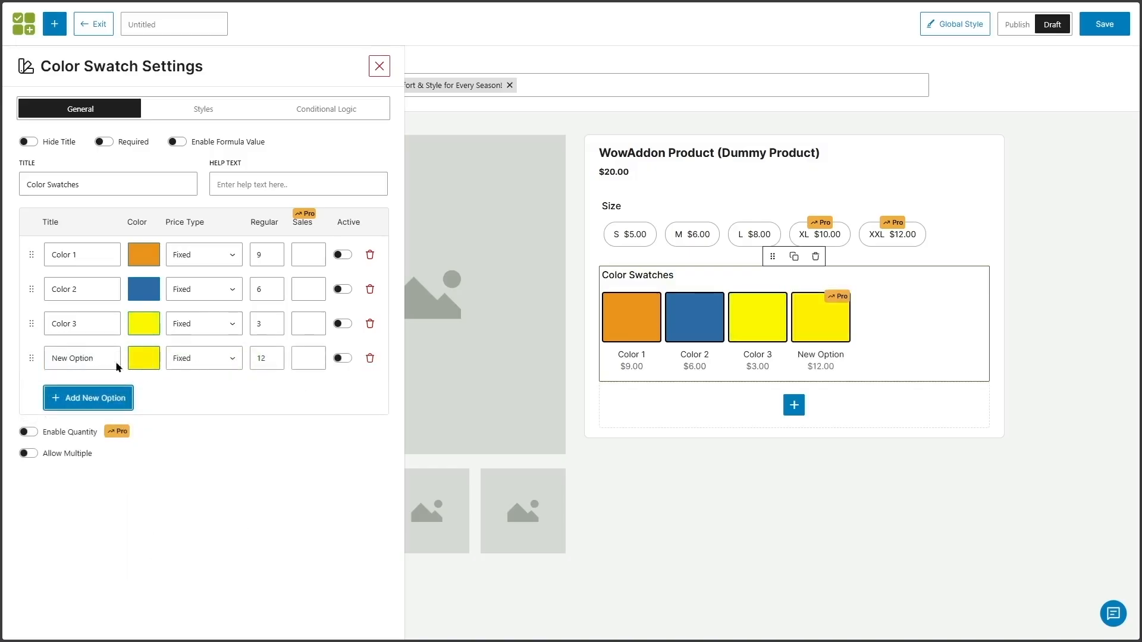
{"action": "left_click", "coordinate": [142, 364]}
{"action": "left_click", "coordinate": [312, 417]}
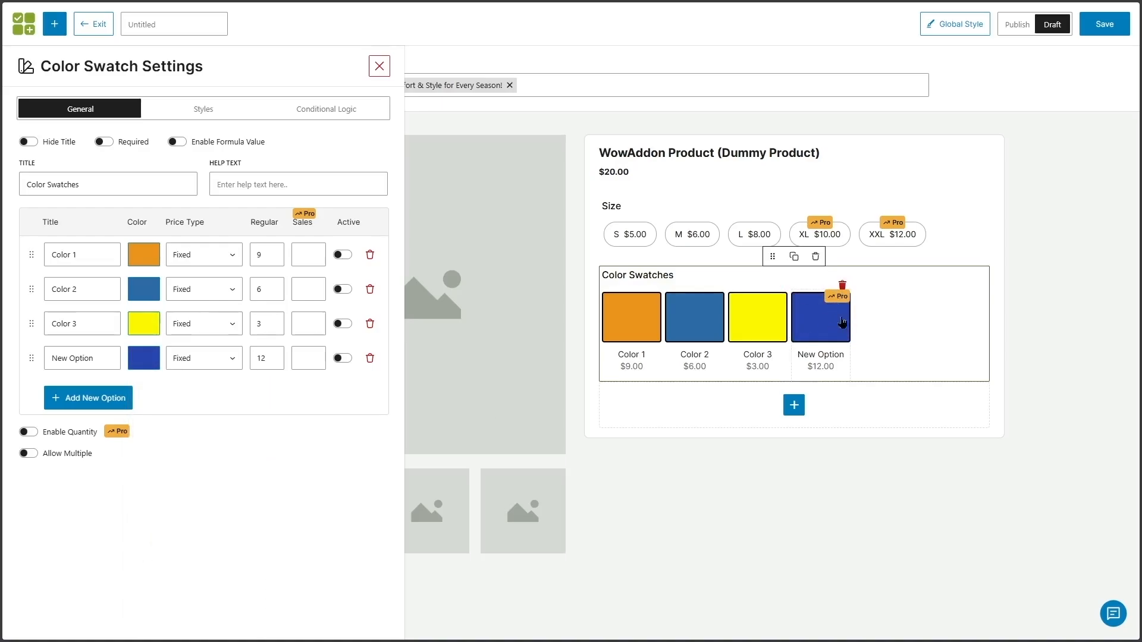
Compare the image styles of the Color Swatches element and choose the one showing only the swatches, without titles or prices.
{"action": "left_click", "coordinate": [202, 110]}
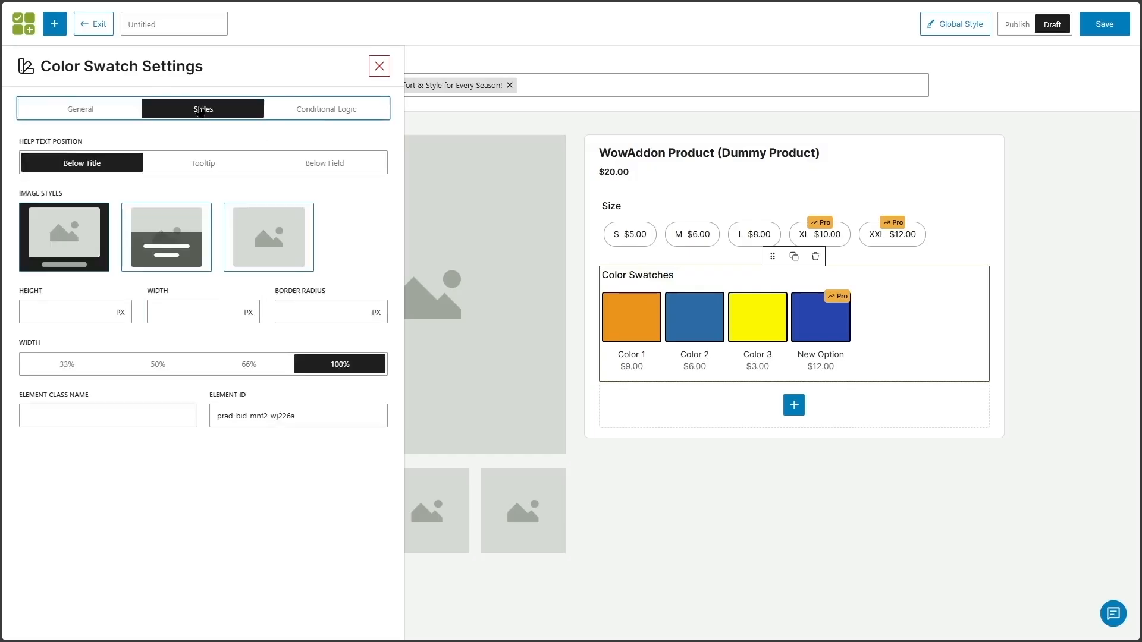
{"action": "left_click", "coordinate": [251, 236]}
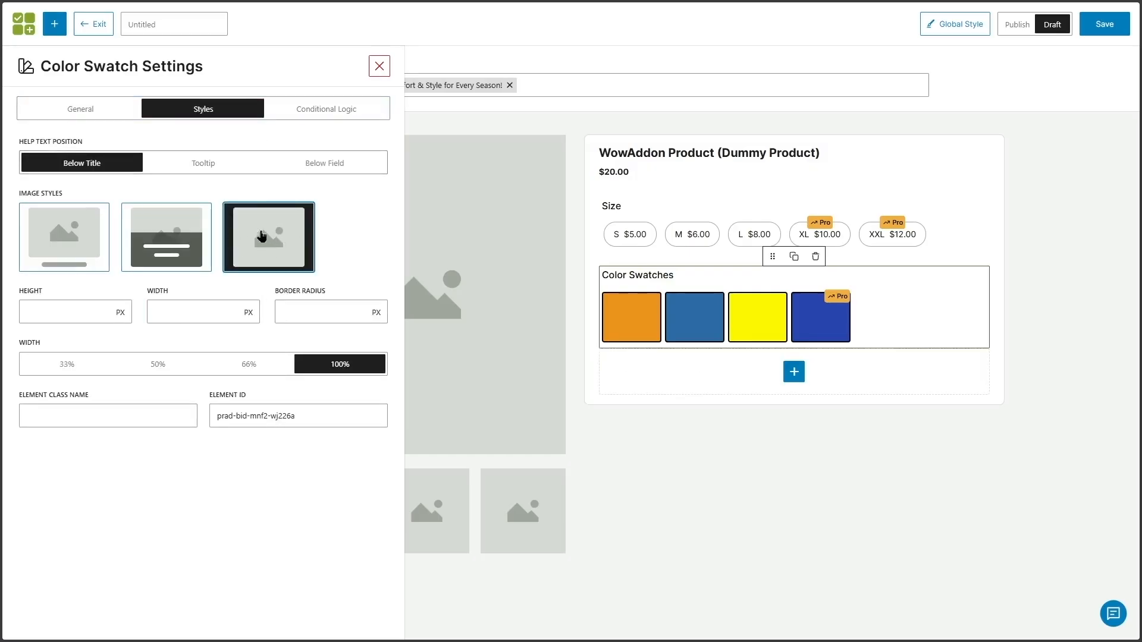
{"action": "left_click", "coordinate": [72, 233]}
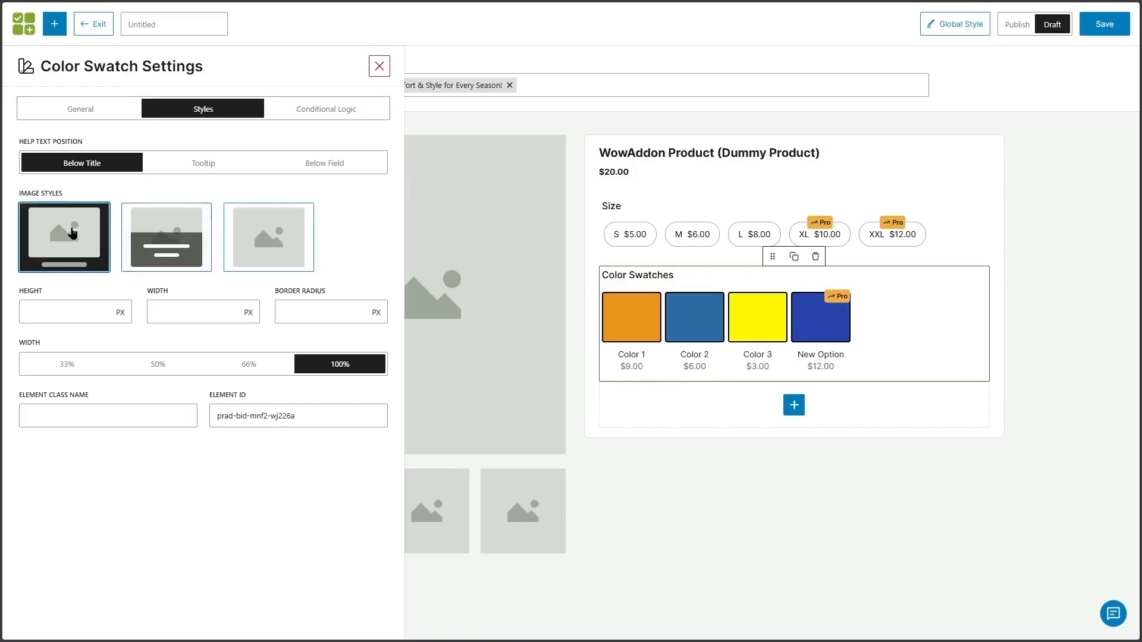
{"action": "left_click", "coordinate": [197, 250]}
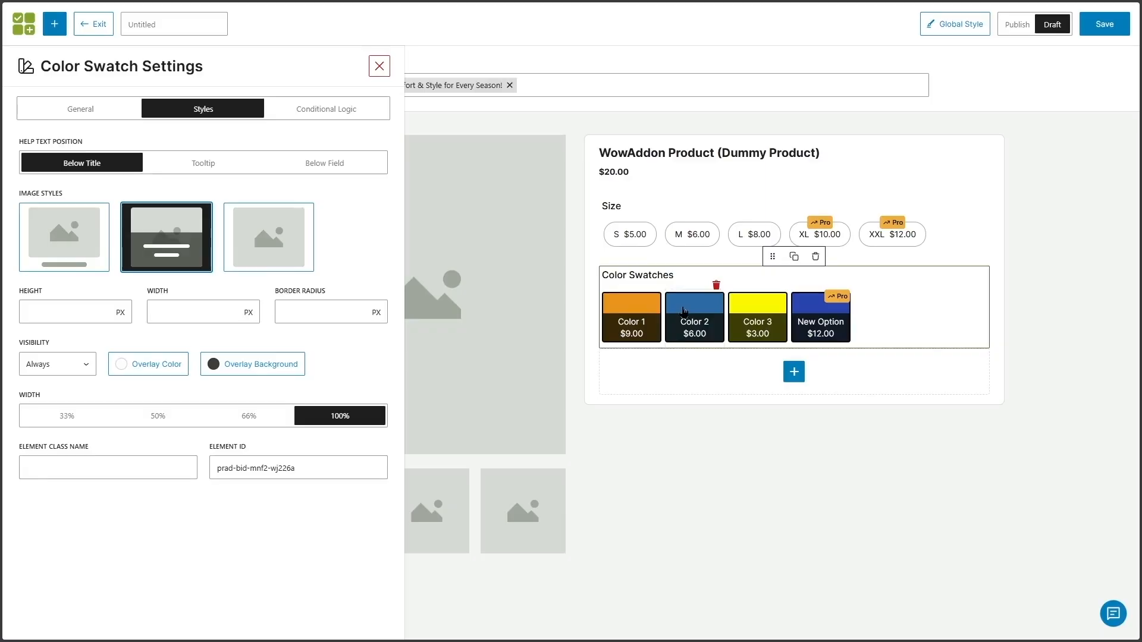
{"action": "left_click", "coordinate": [250, 252]}
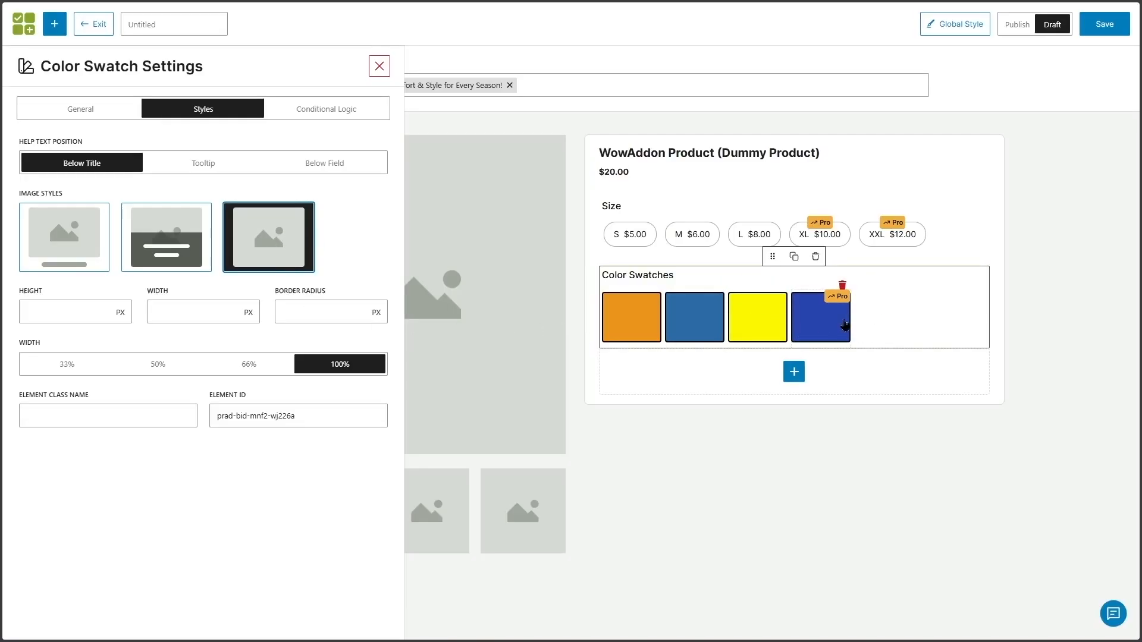
Set the color swatches' border radius to 50 px and both their width and height to 30 px.
{"action": "left_click", "coordinate": [328, 315]}
{"action": "type", "text": "50"}
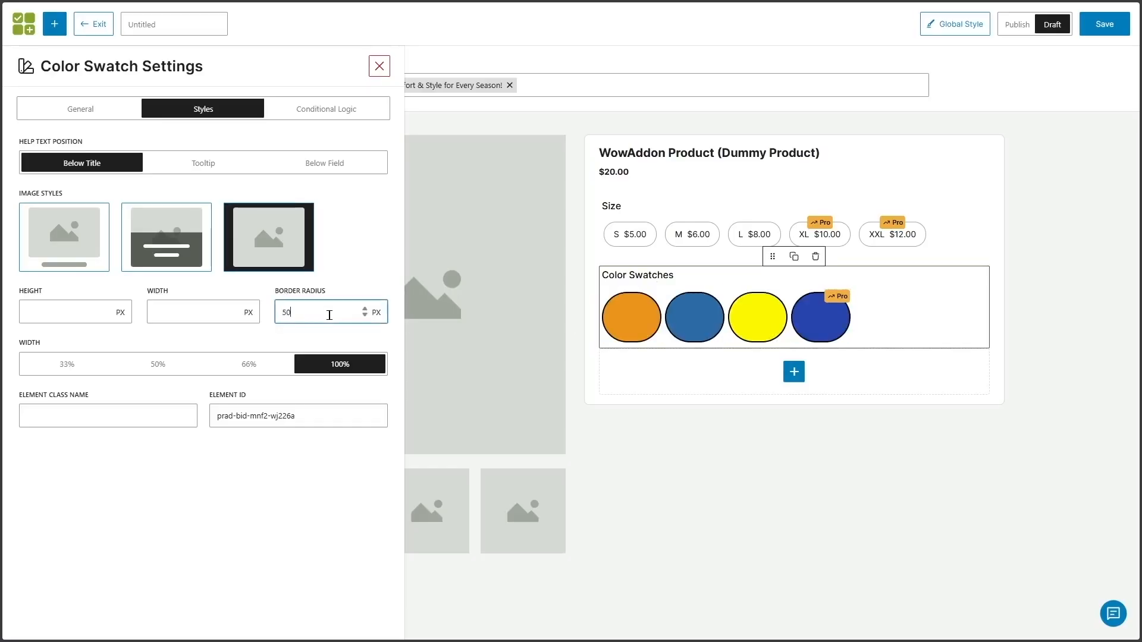
{"action": "left_click", "coordinate": [205, 314]}
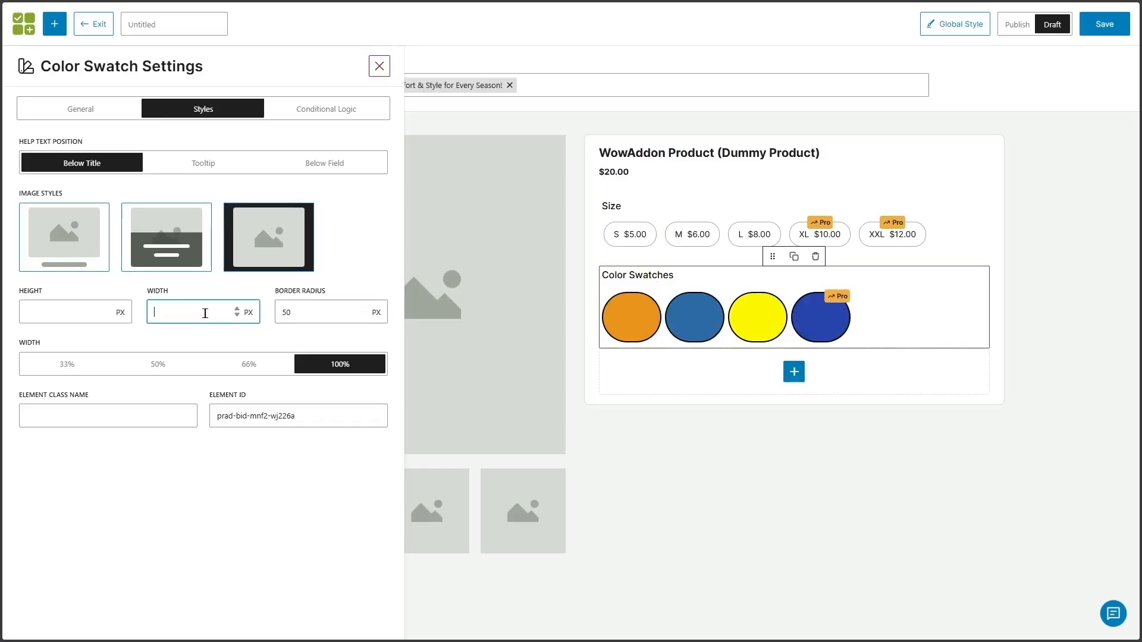
{"action": "type", "text": "30"}
{"action": "left_click", "coordinate": [69, 314]}
{"action": "type", "text": "30"}
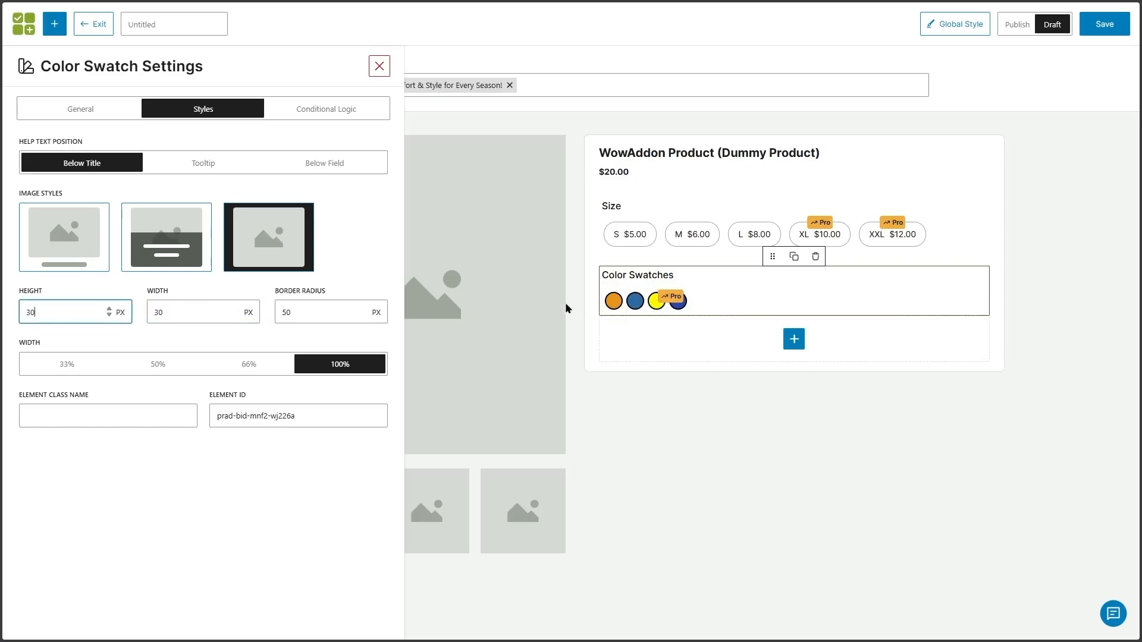
Look over the conditional logic and general options of the Color Swatches element, and close its settings.
{"action": "left_click", "coordinate": [334, 107]}
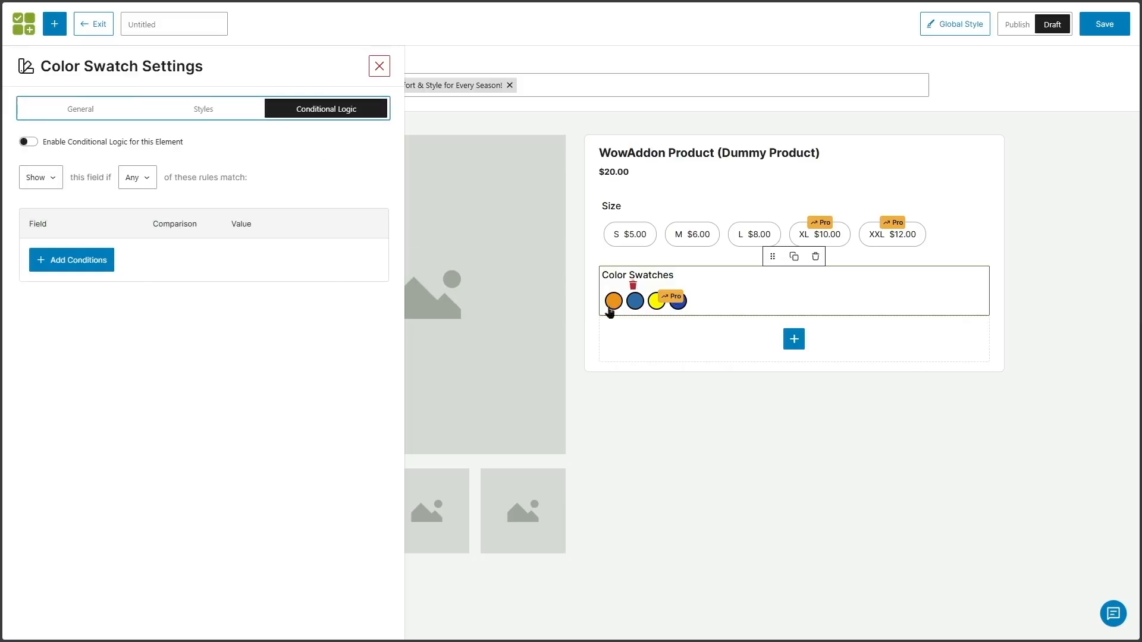
{"action": "left_click", "coordinate": [102, 113]}
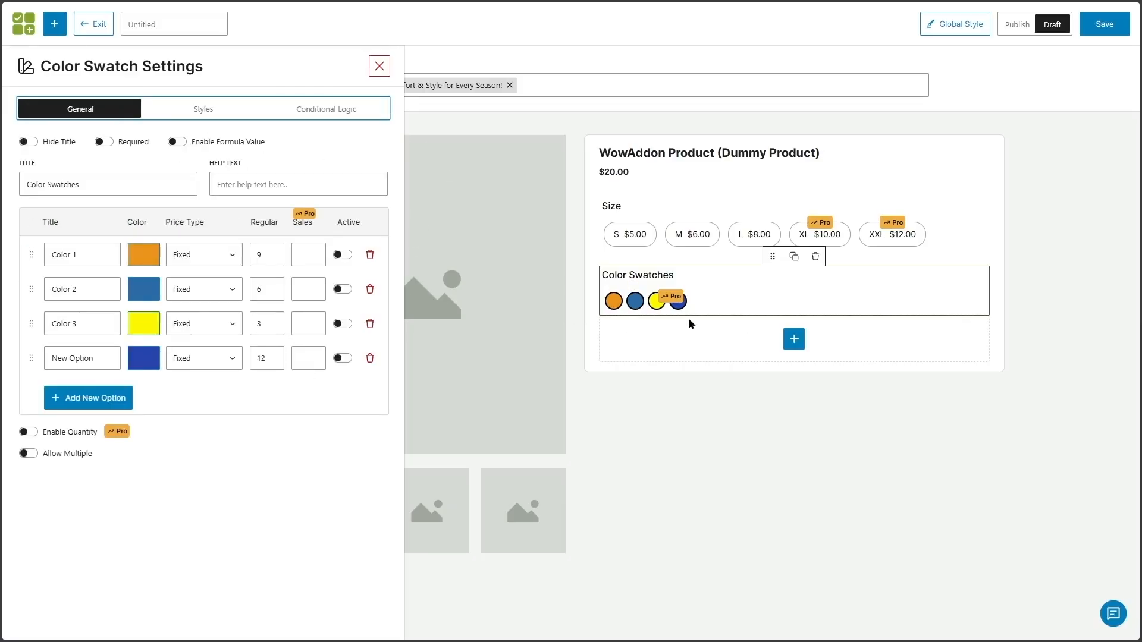
{"action": "left_click", "coordinate": [380, 66]}
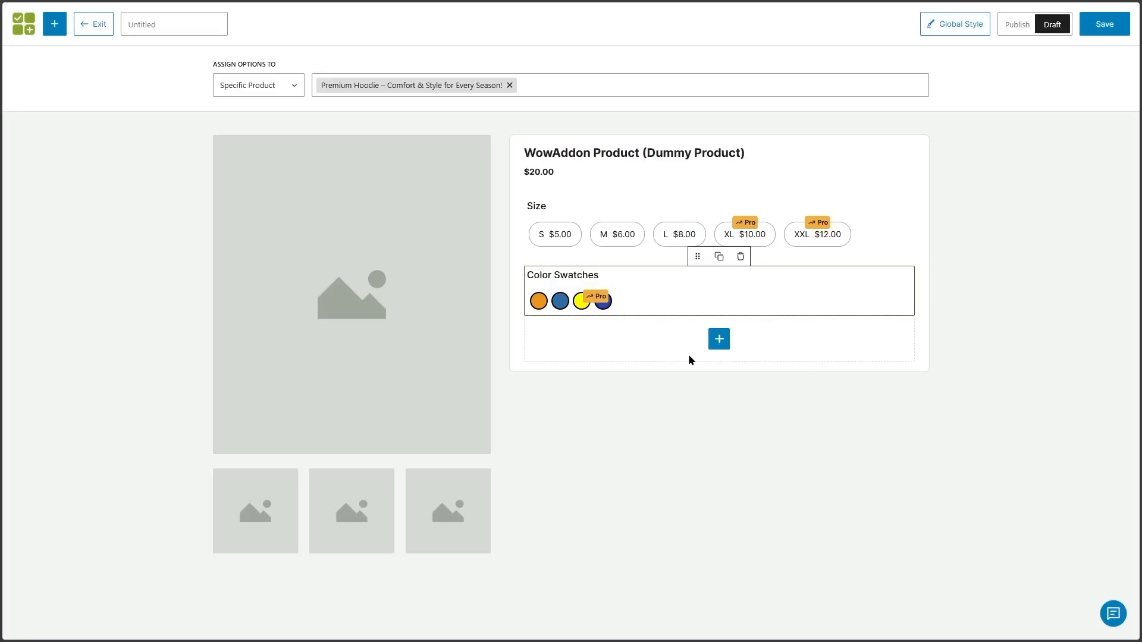
Add a Radio element below the Color Swatches and title it "Front Design".
{"action": "left_click", "coordinate": [720, 339]}
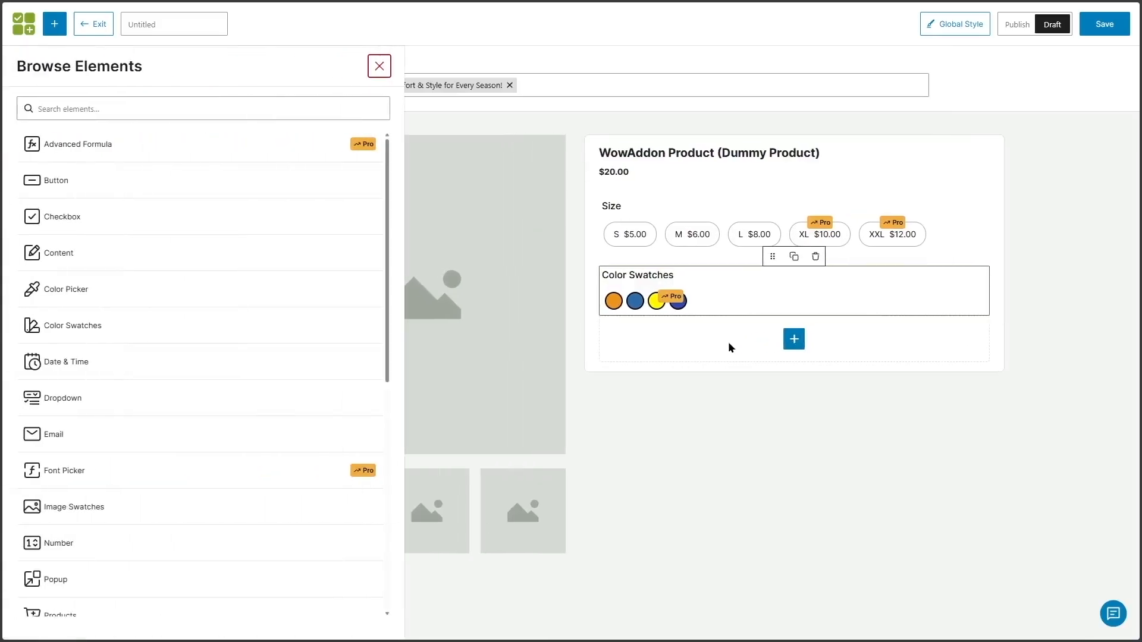
{"action": "scroll", "coordinate": [394, 298], "scroll_direction": "down", "scroll_amount": 3}
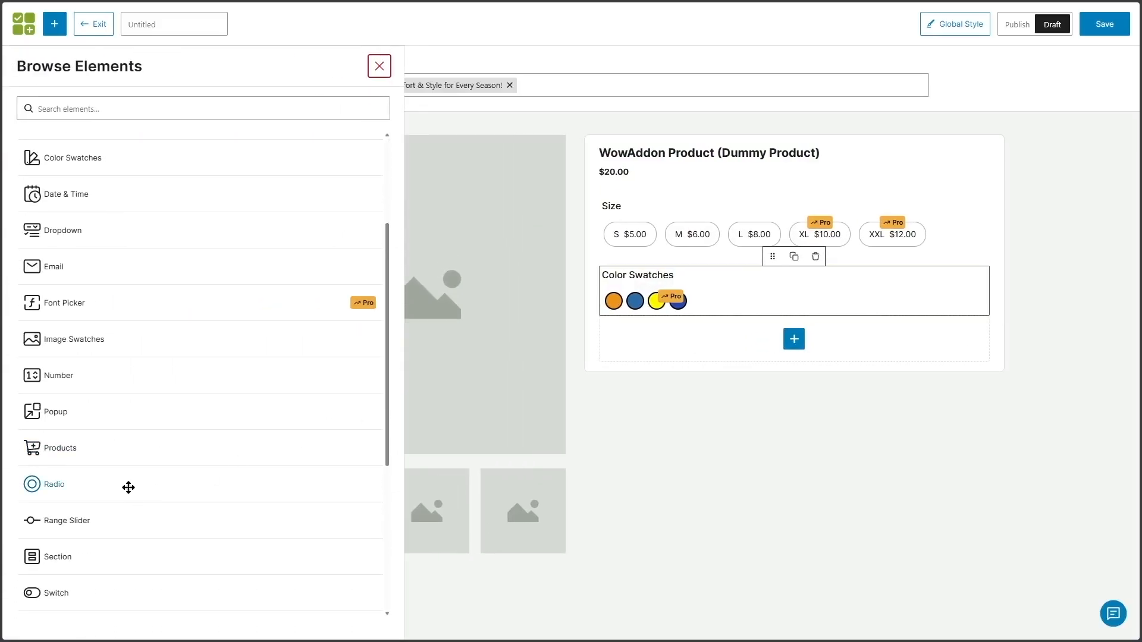
{"action": "left_click_drag", "start_coordinate": [128, 485], "coordinate": [685, 338]}
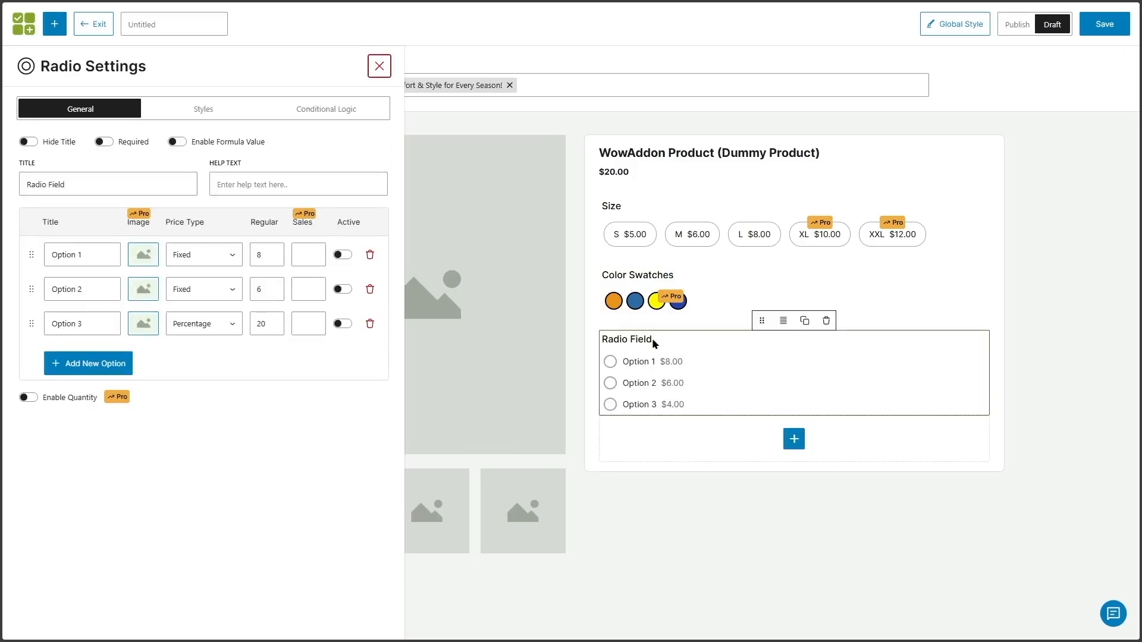
{"action": "left_click_drag", "start_coordinate": [144, 184], "coordinate": [6, 185]}
{"action": "type", "text": "Front Design"}
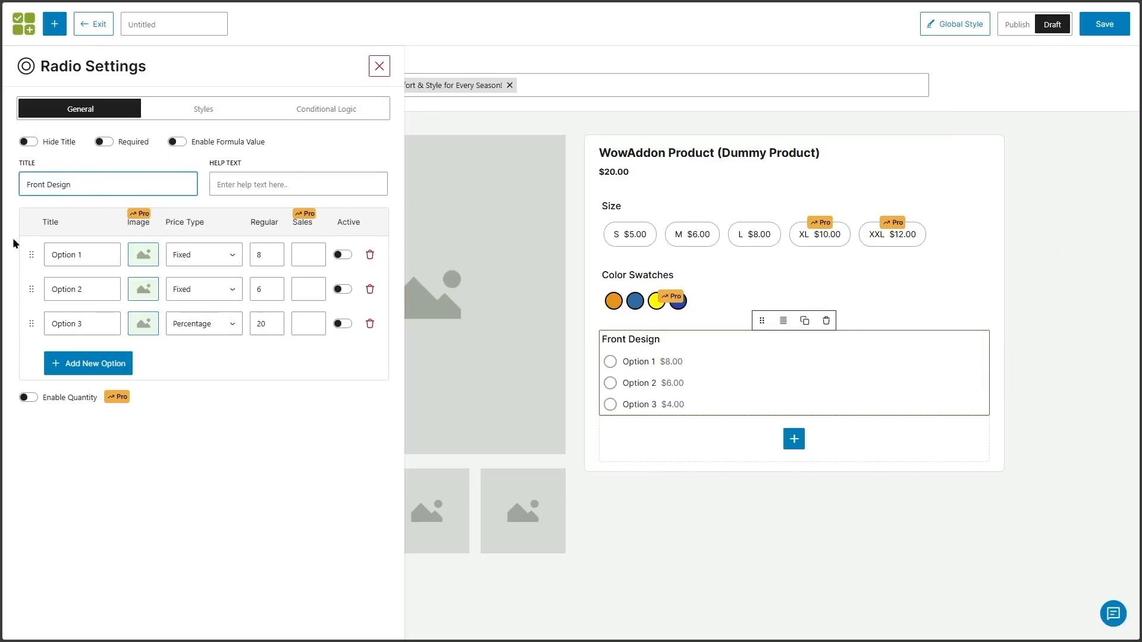
Delete the third Front Design option and rename the other two "Pre-made style" and "Upload your own logo".
{"action": "left_click", "coordinate": [370, 324]}
{"action": "triple_click", "coordinate": [88, 257]}
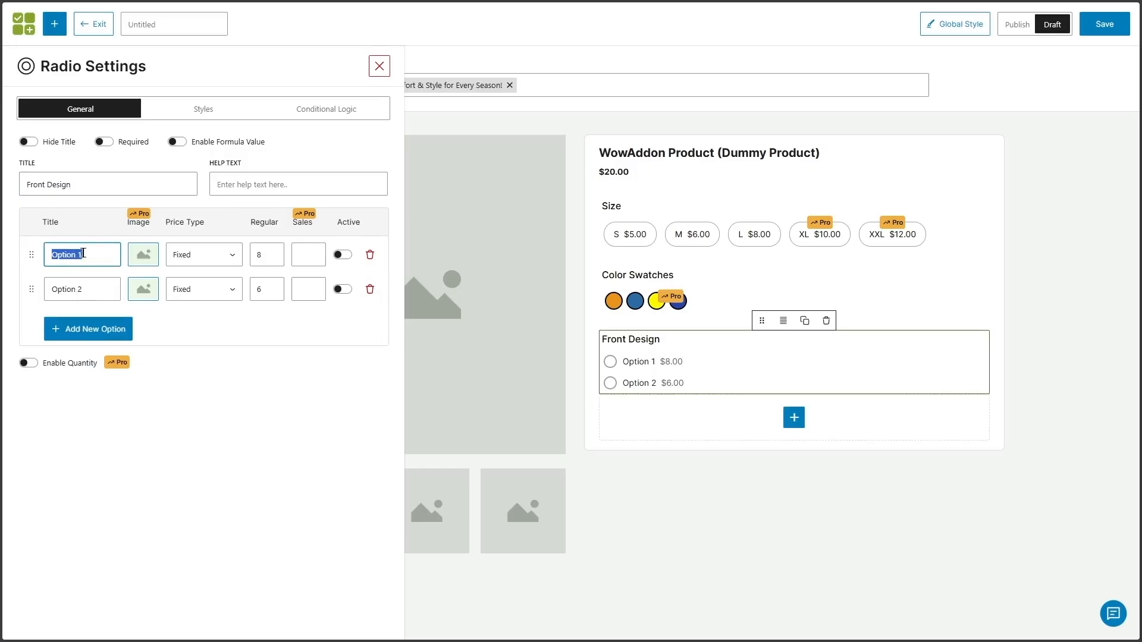
{"action": "type", "text": "Pre-made style"}
{"action": "triple_click", "coordinate": [93, 284]}
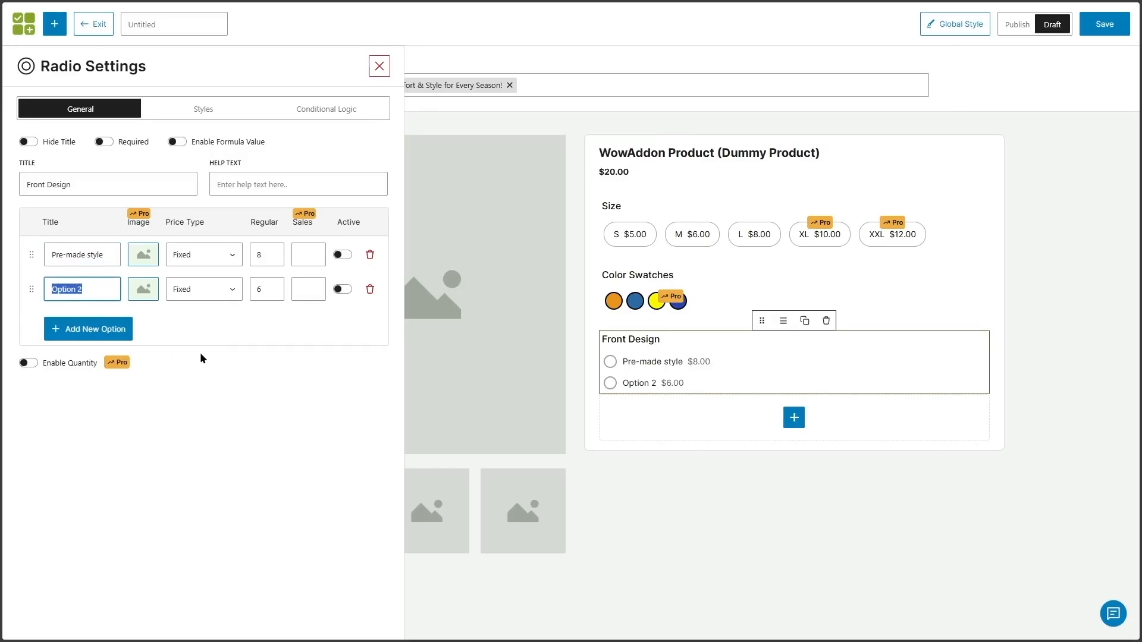
{"action": "type", "text": "Upload your own logo"}
{"action": "left_click", "coordinate": [188, 311]}
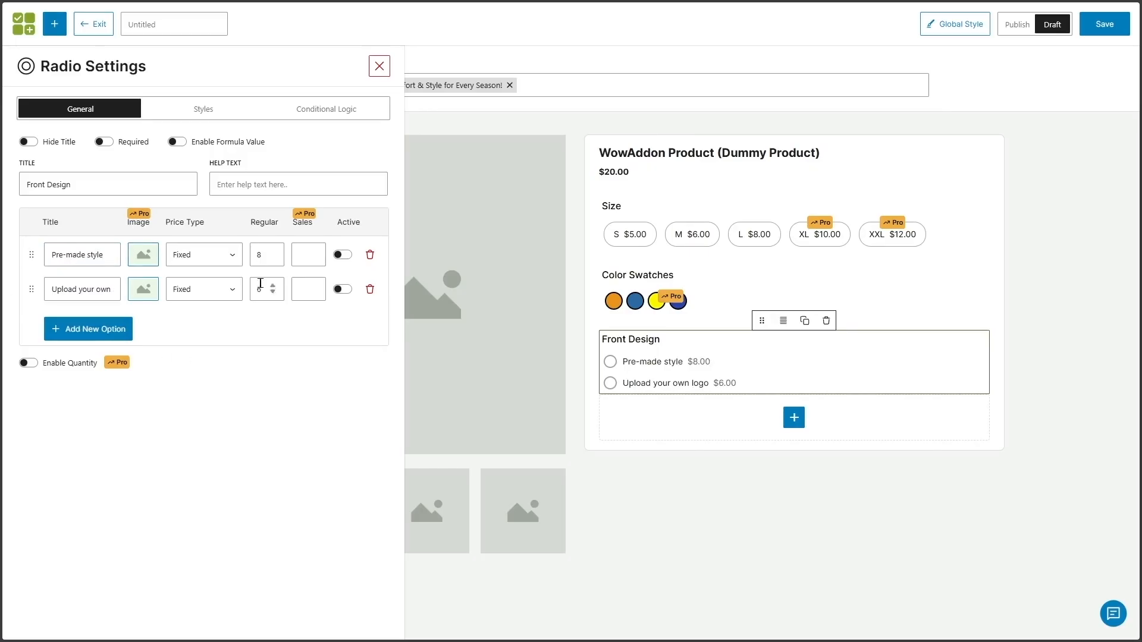
Set the regular price of "Upload your own logo" to 9, arrange the Front Design options in two columns, and close the settings.
{"action": "left_click_drag", "start_coordinate": [265, 288], "coordinate": [237, 293]}
{"action": "type", "text": "9"}
{"action": "left_click", "coordinate": [210, 324]}
{"action": "left_click", "coordinate": [196, 113]}
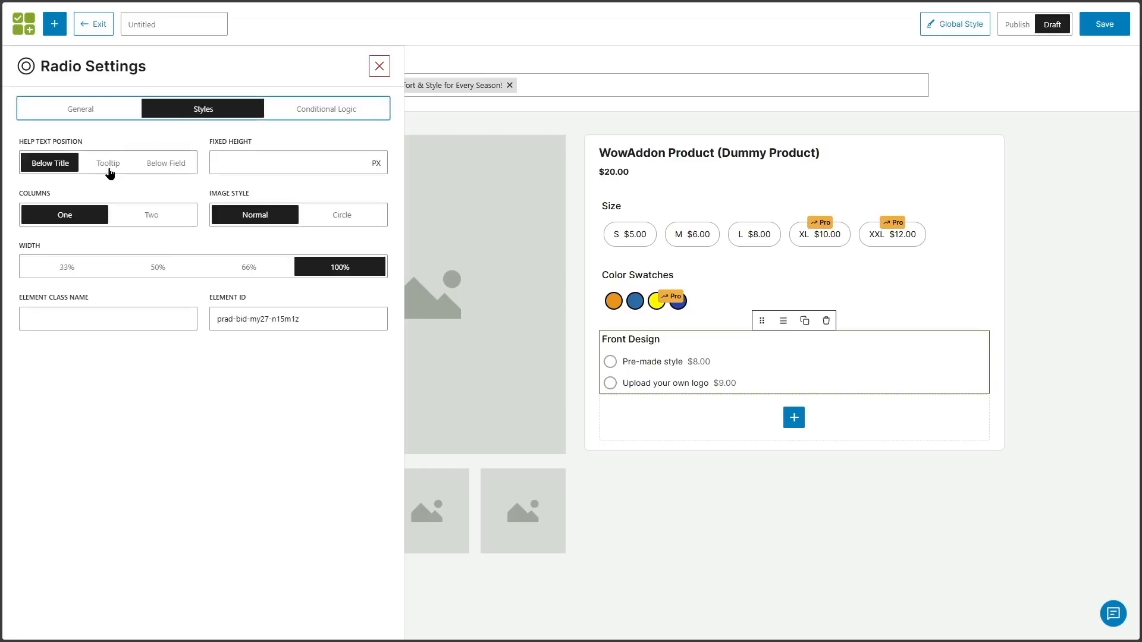
{"action": "left_click", "coordinate": [160, 218]}
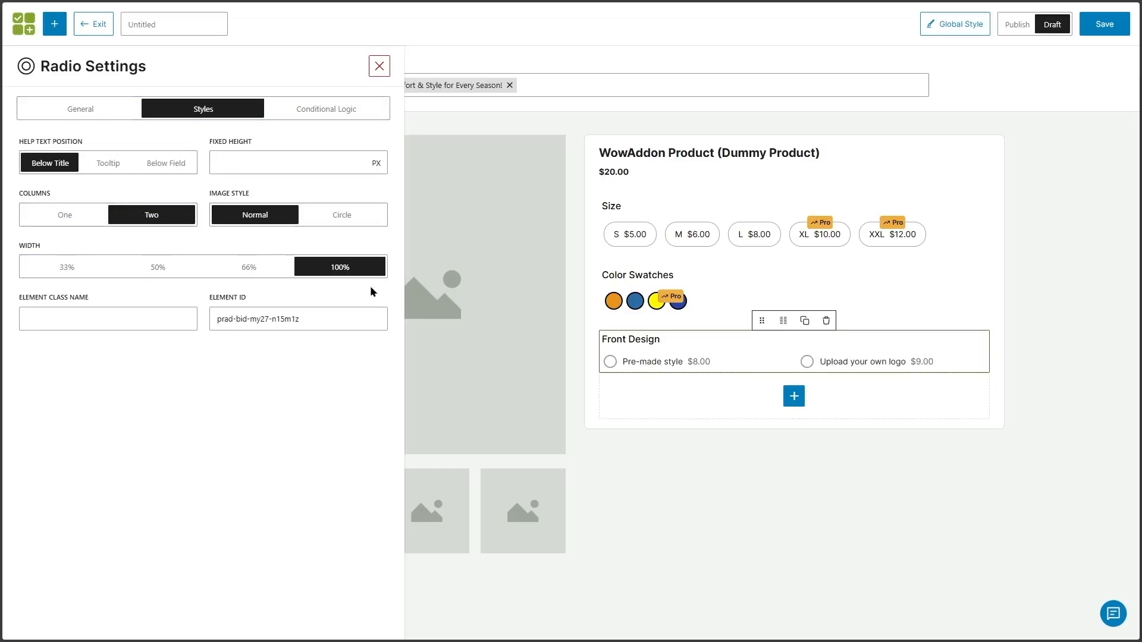
{"action": "left_click", "coordinate": [379, 66]}
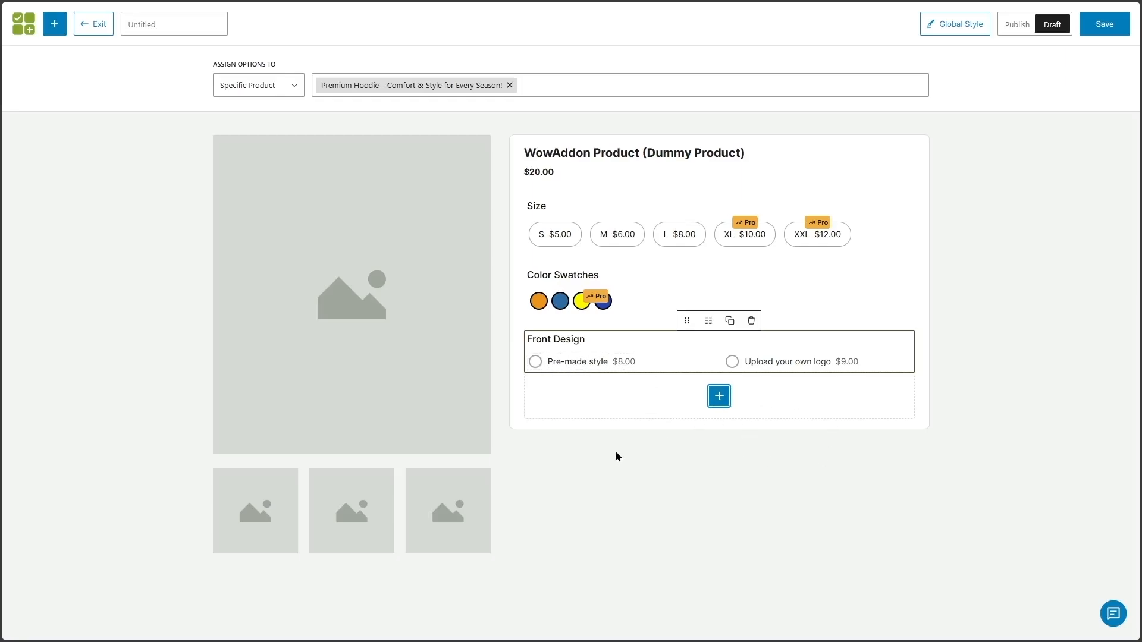
Add an Image Swatches element below Front Design and give its first option the text-style-21 image from the media library.
{"action": "left_click", "coordinate": [719, 396]}
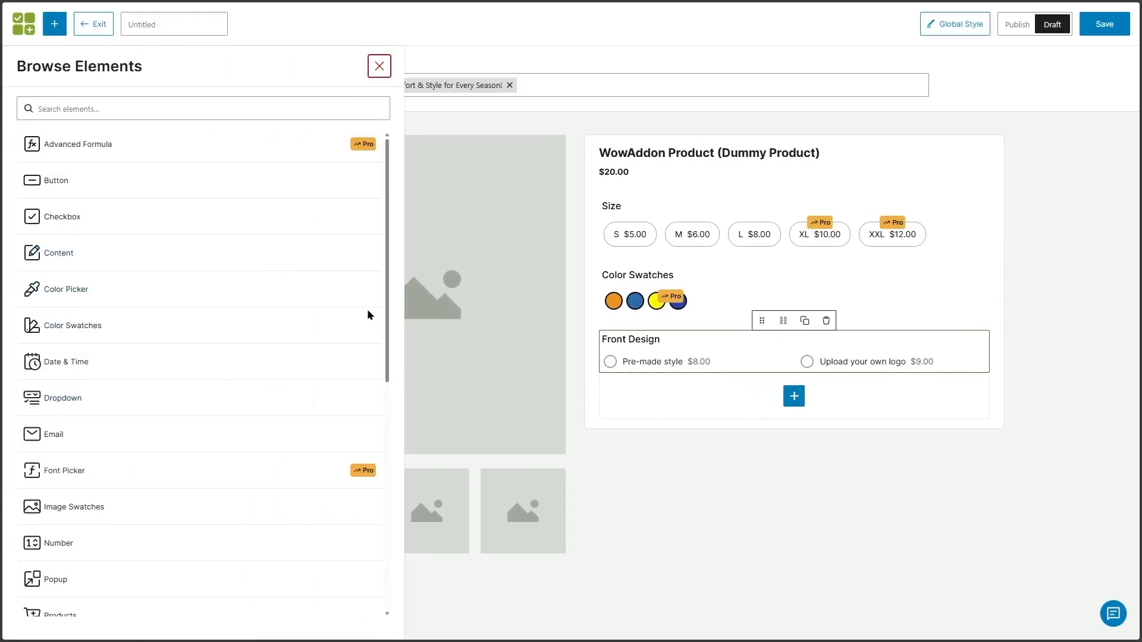
{"action": "left_click_drag", "start_coordinate": [387, 310], "coordinate": [390, 320]}
{"action": "left_click_drag", "start_coordinate": [53, 494], "coordinate": [717, 405]}
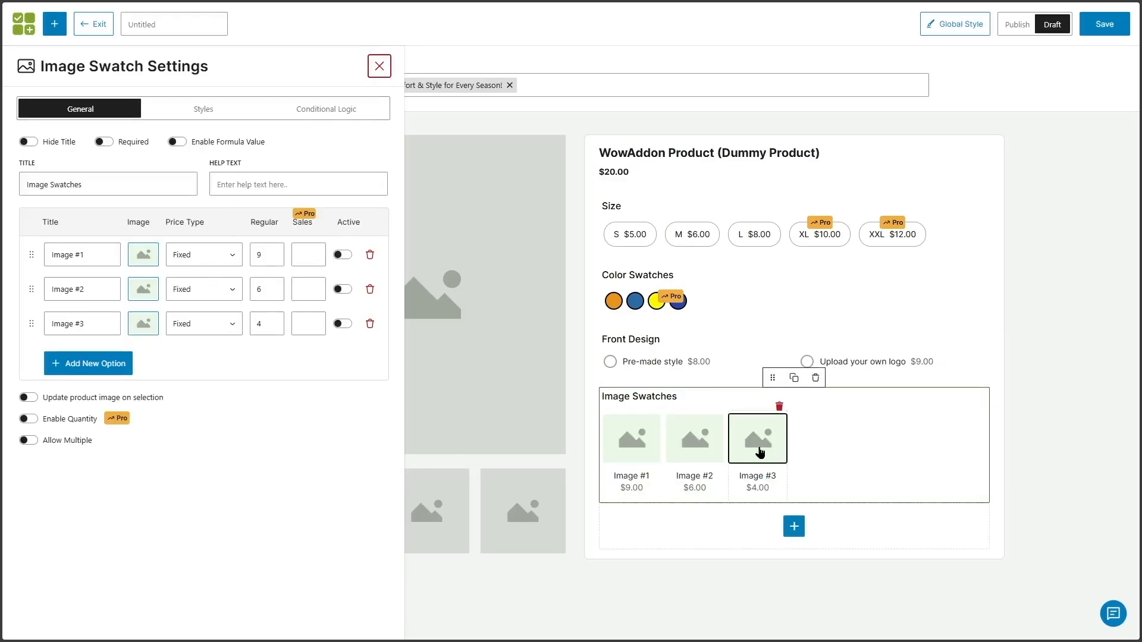
{"action": "left_click", "coordinate": [142, 260]}
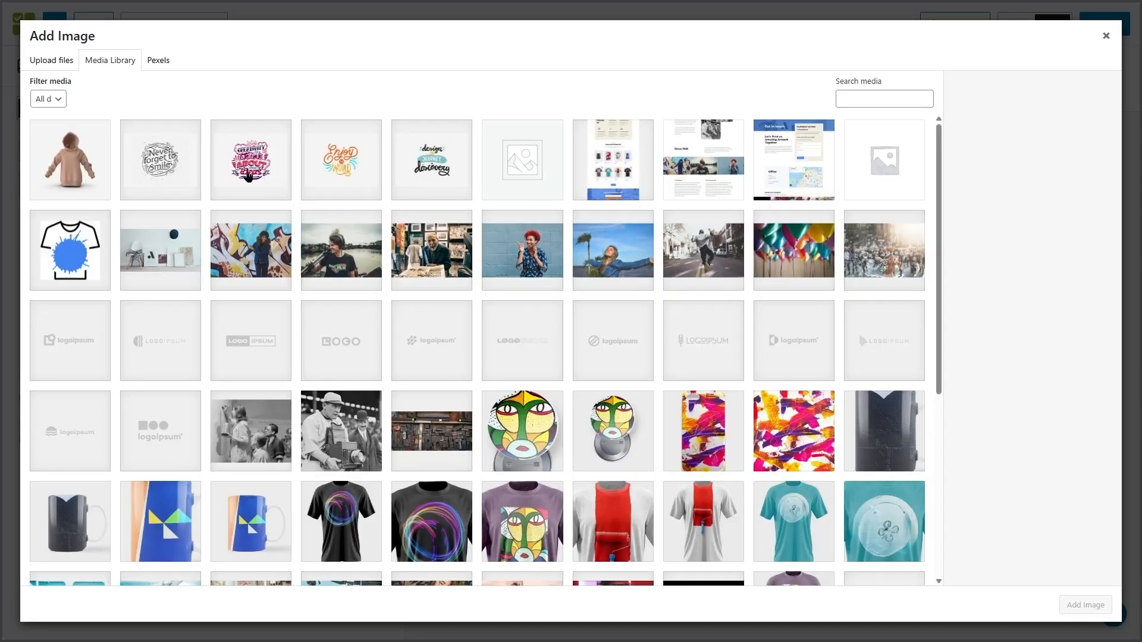
{"action": "left_click", "coordinate": [248, 177]}
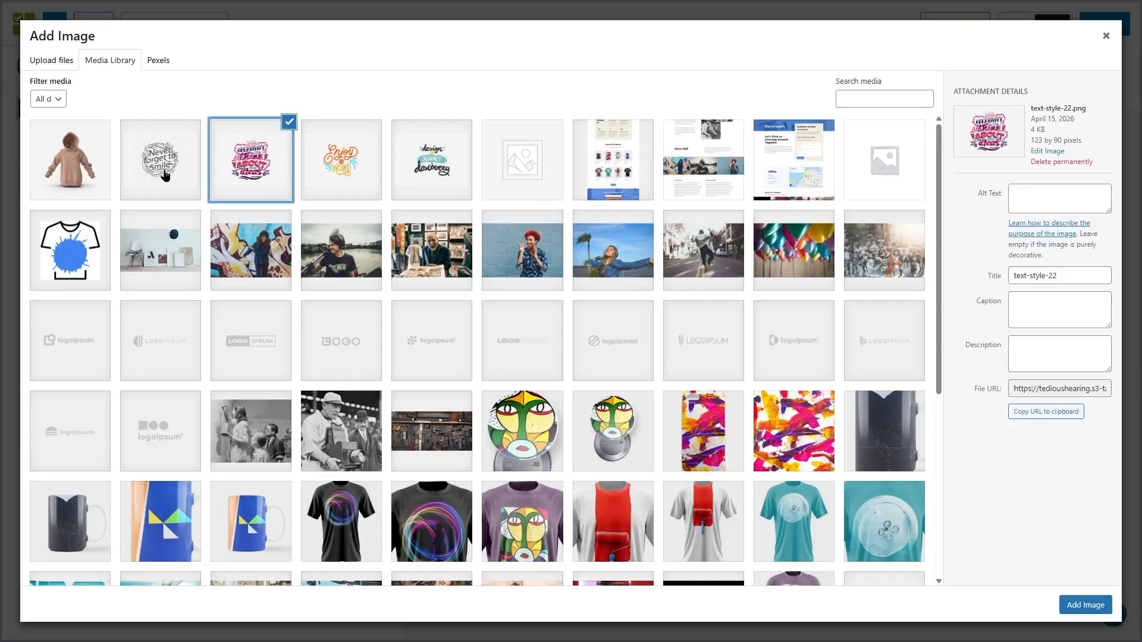
{"action": "left_click", "coordinate": [165, 176]}
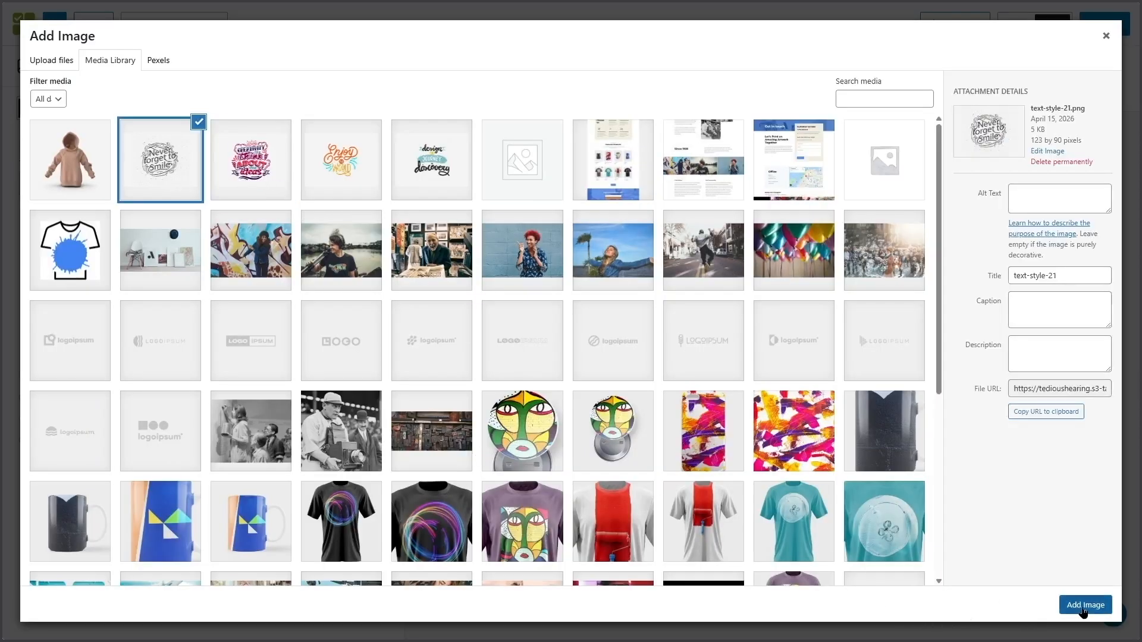
{"action": "left_click", "coordinate": [1085, 605]}
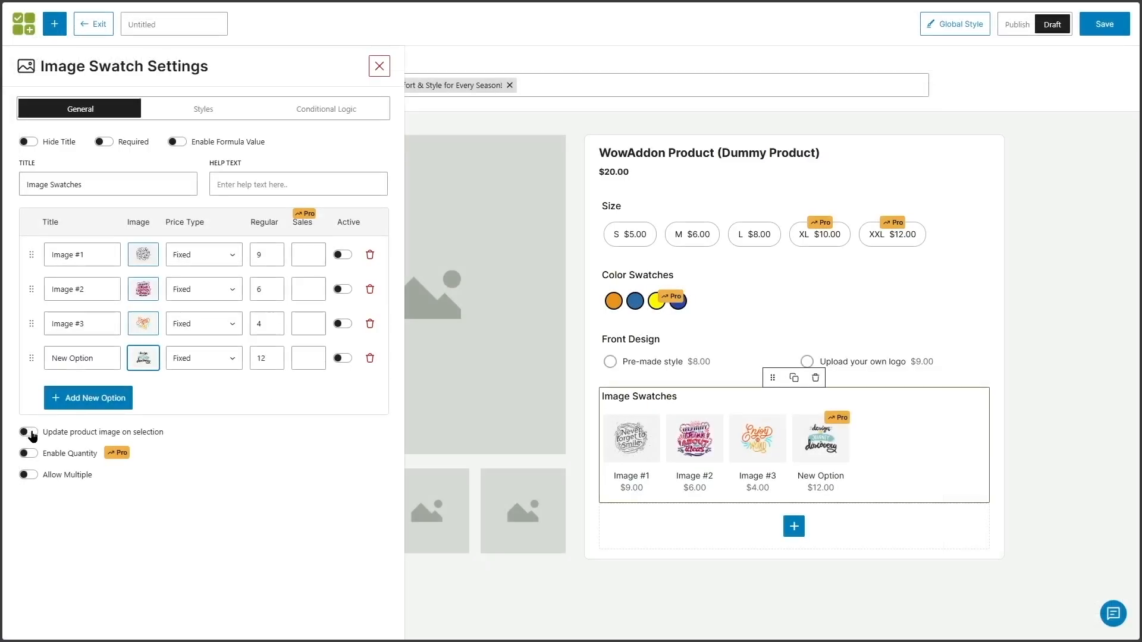
Make the image swatches update the product image on selection, with their title hidden and the Only Image style applied.
{"action": "left_click", "coordinate": [28, 432]}
{"action": "left_click", "coordinate": [27, 142]}
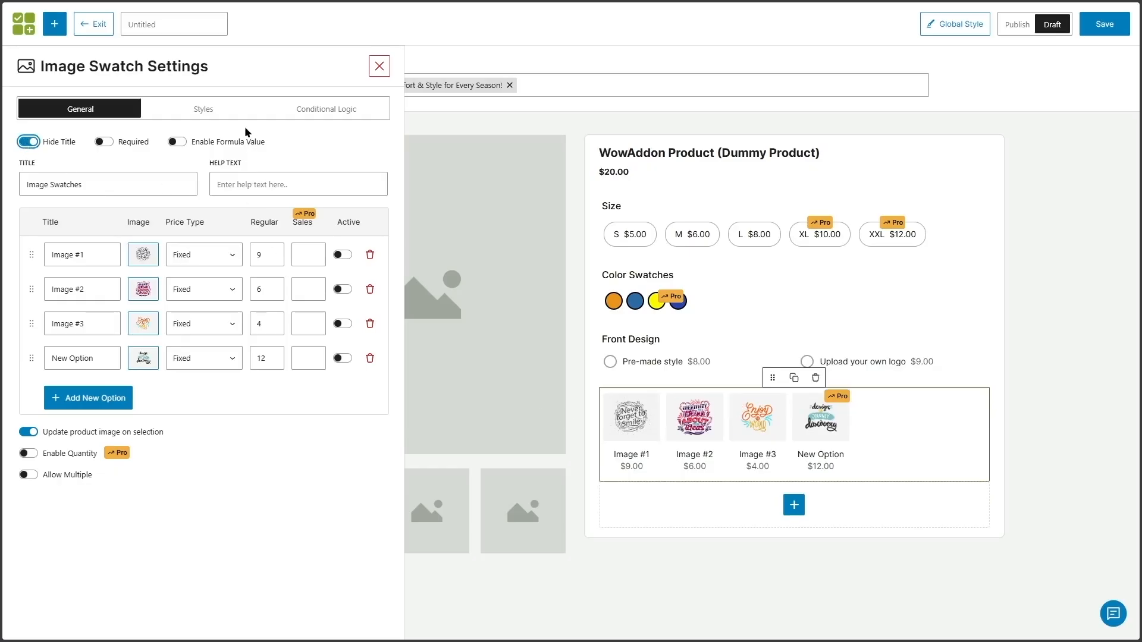
{"action": "left_click", "coordinate": [205, 111]}
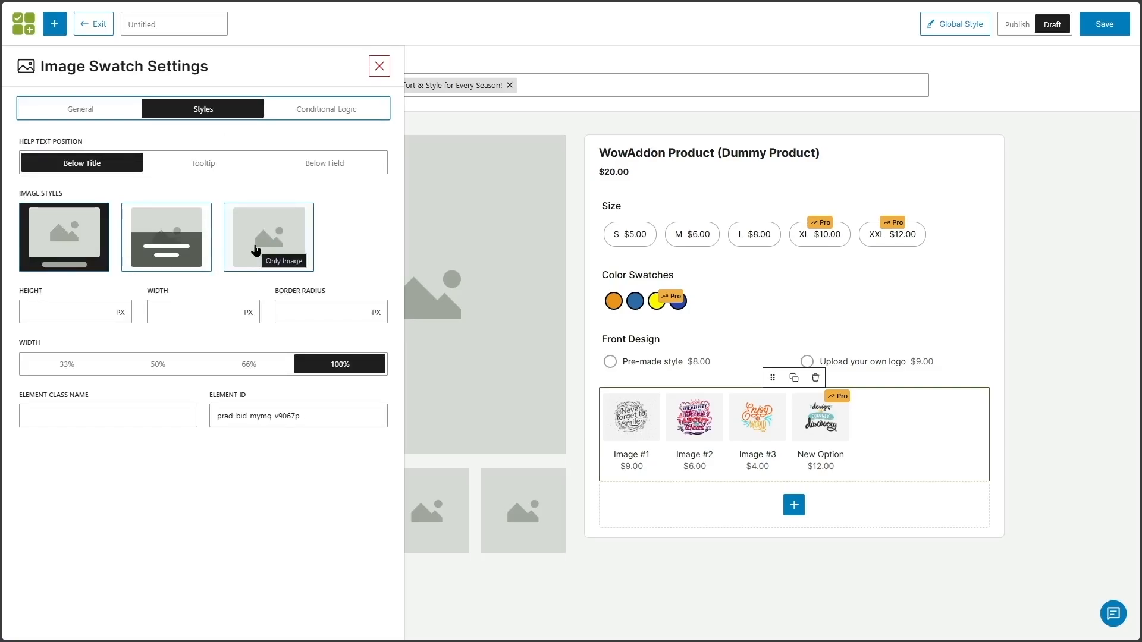
{"action": "left_click", "coordinate": [255, 249]}
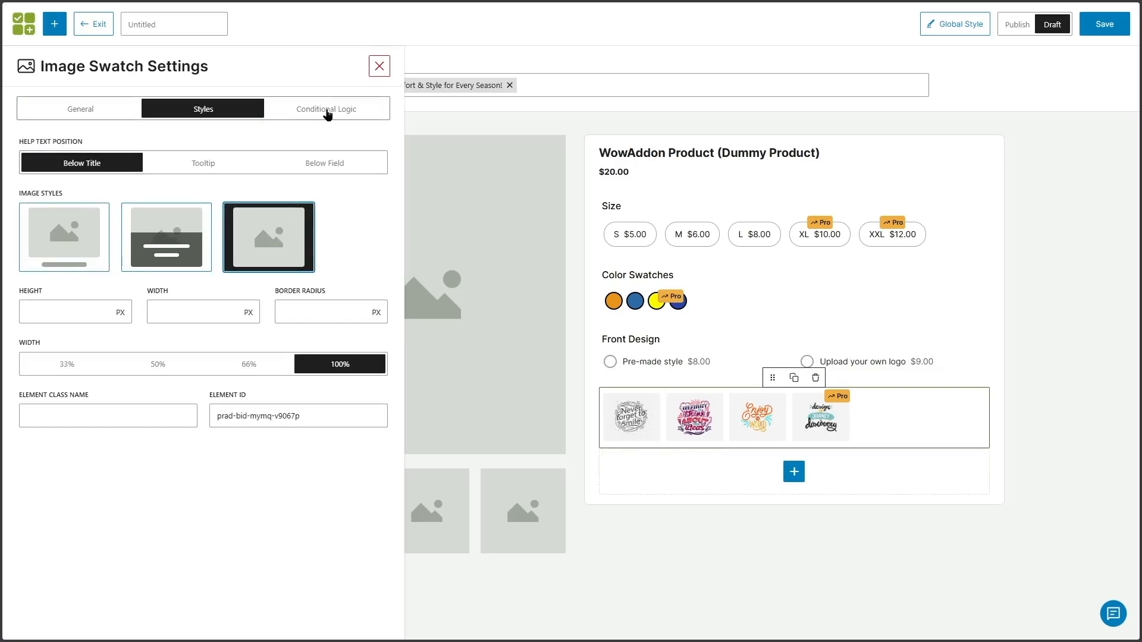
Enable conditional logic for the Image Swatches element, keeping it set to Show the field if Any rule matches.
{"action": "left_click", "coordinate": [328, 115]}
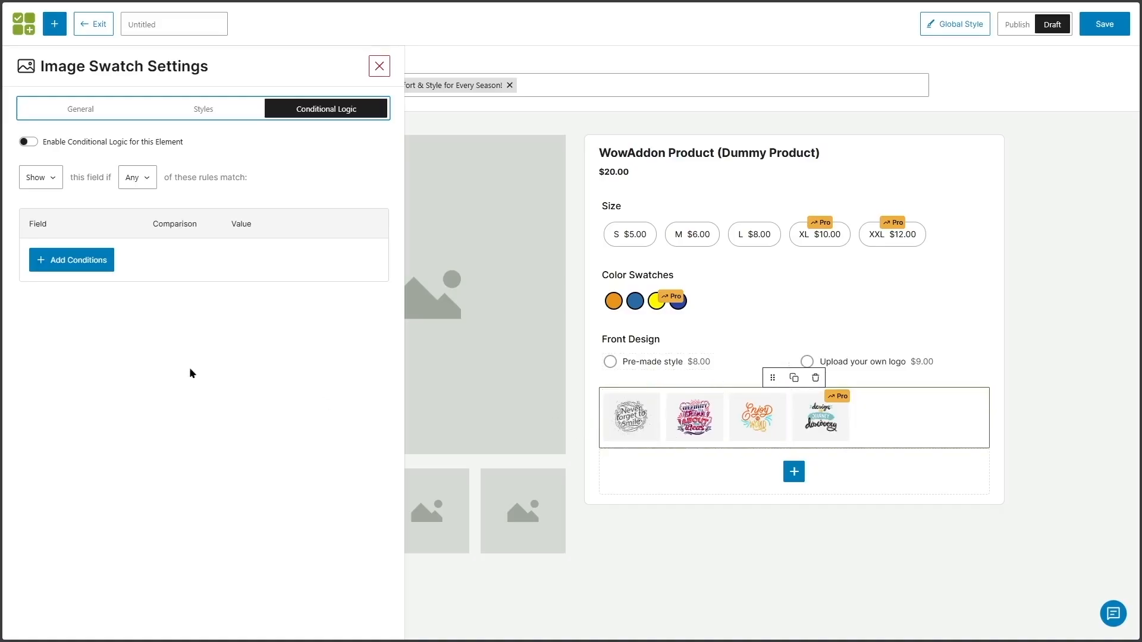
{"action": "left_click", "coordinate": [35, 145]}
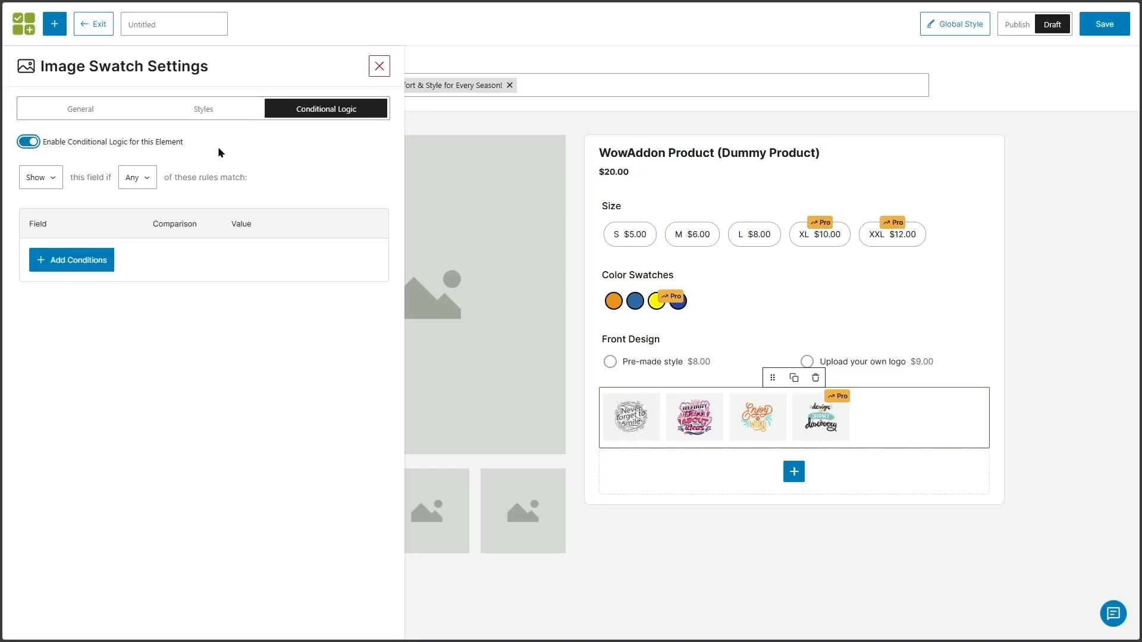
{"action": "left_click", "coordinate": [36, 179]}
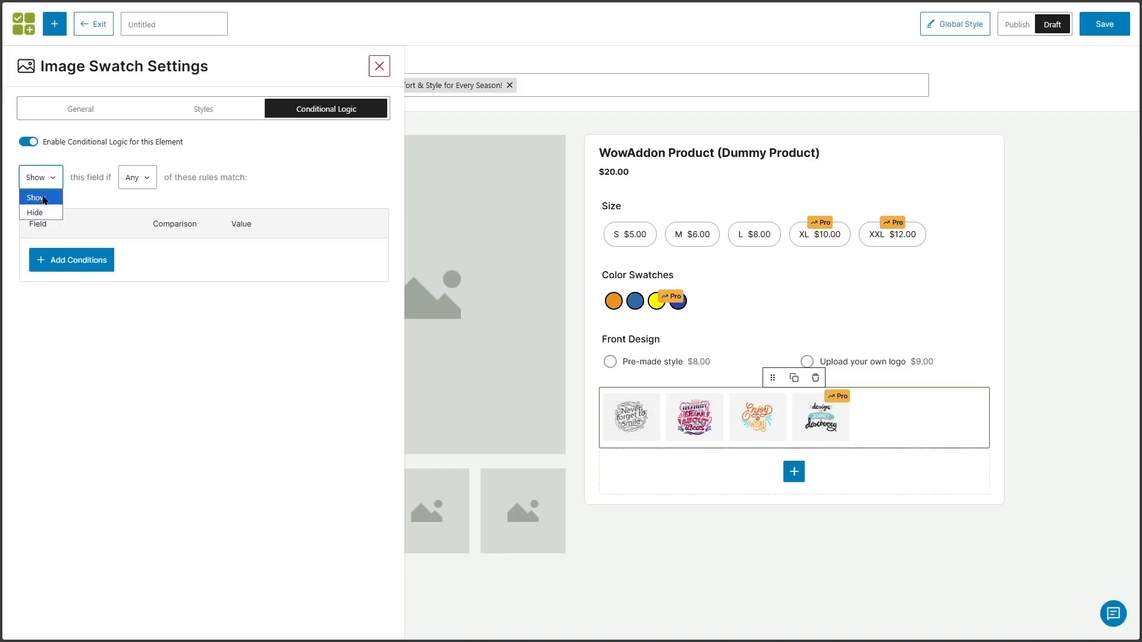
{"action": "left_click", "coordinate": [76, 186]}
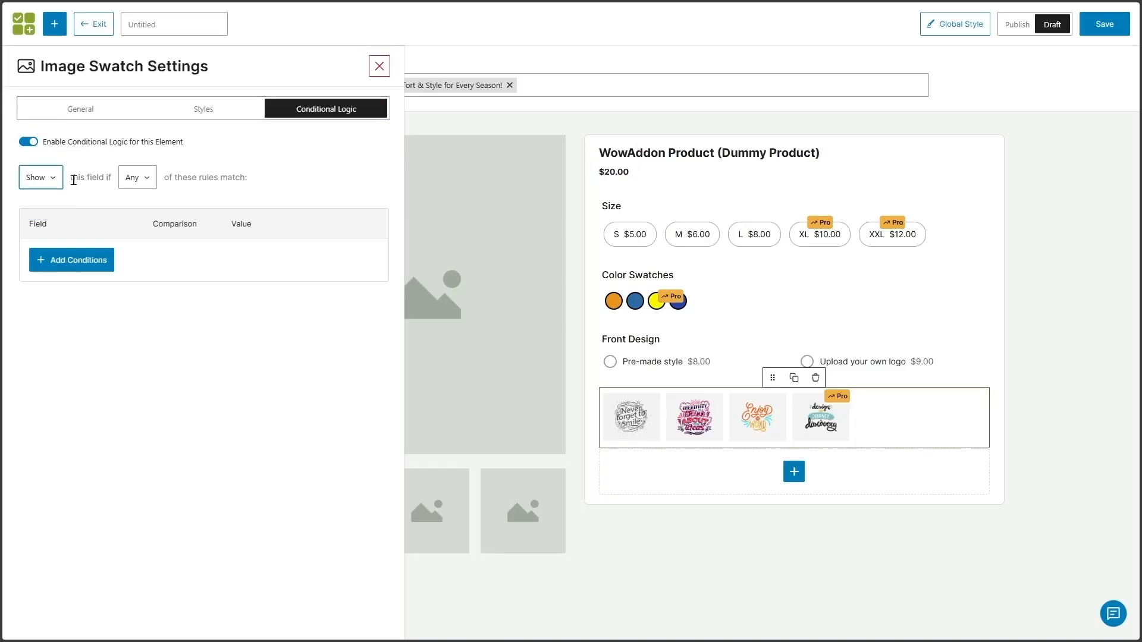
{"action": "left_click", "coordinate": [129, 184]}
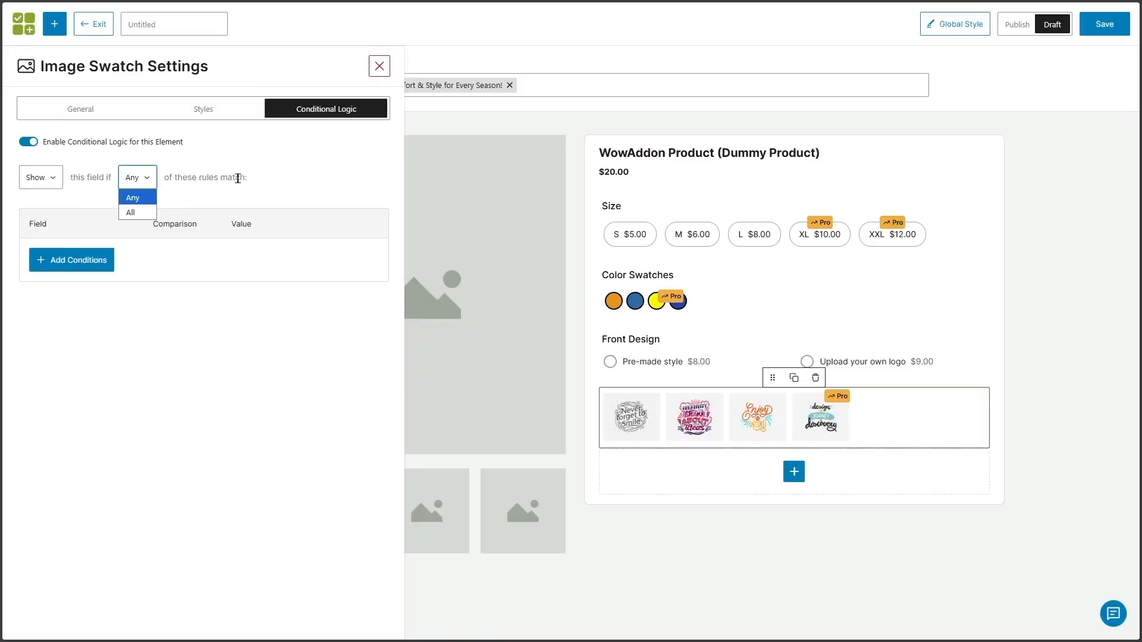
{"action": "left_click", "coordinate": [277, 180]}
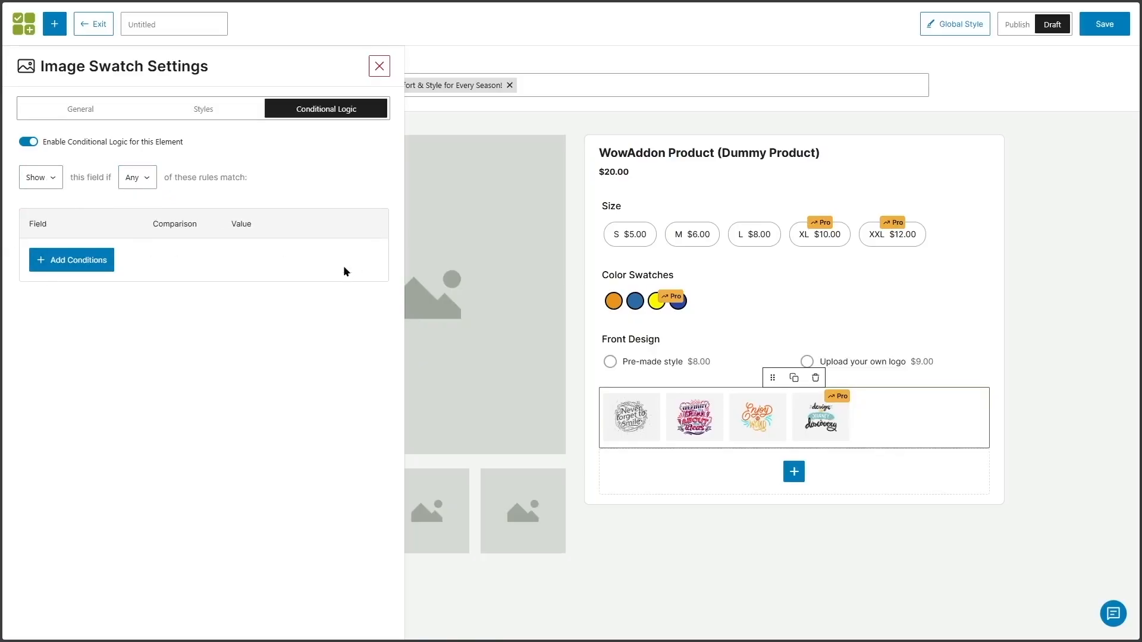
Add a condition to the image swatches requiring that Front Design Is "Pre-made style", and close the settings.
{"action": "left_click", "coordinate": [65, 267]}
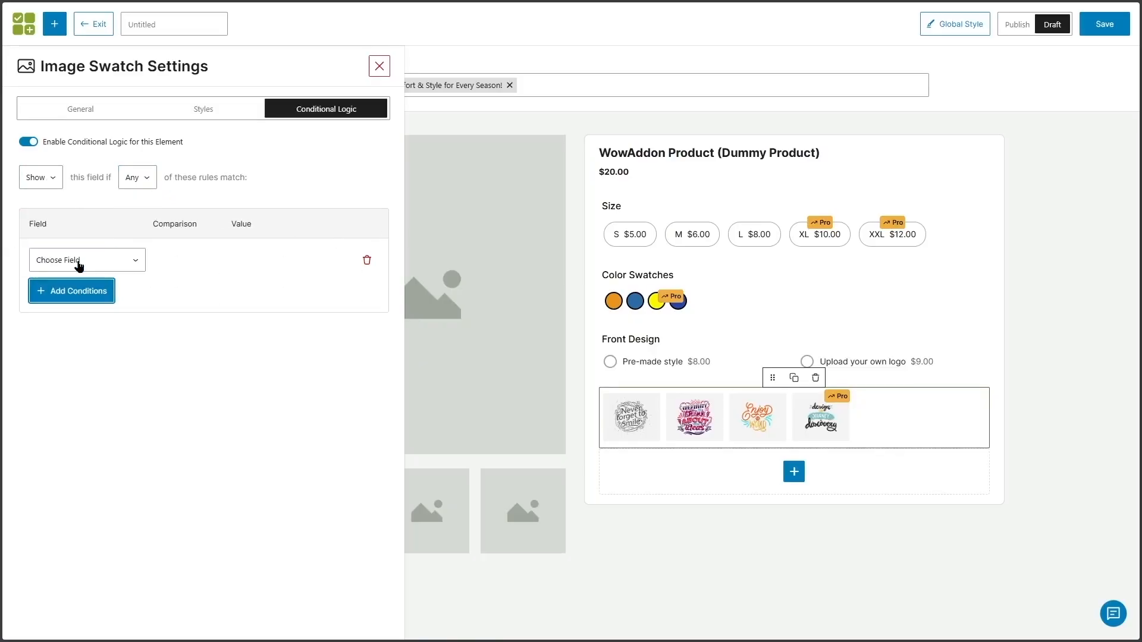
{"action": "left_click", "coordinate": [132, 267]}
{"action": "left_click", "coordinate": [76, 325]}
{"action": "left_click", "coordinate": [181, 262]}
{"action": "left_click", "coordinate": [189, 299]}
{"action": "left_click", "coordinate": [266, 262]}
{"action": "left_click", "coordinate": [291, 300]}
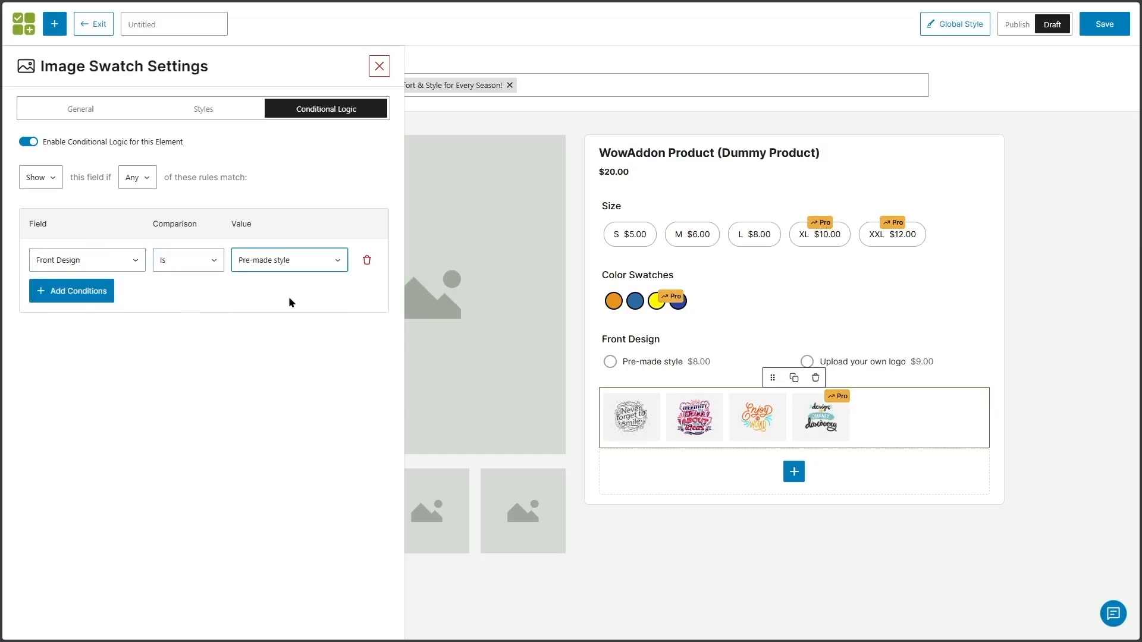
{"action": "left_click", "coordinate": [229, 380]}
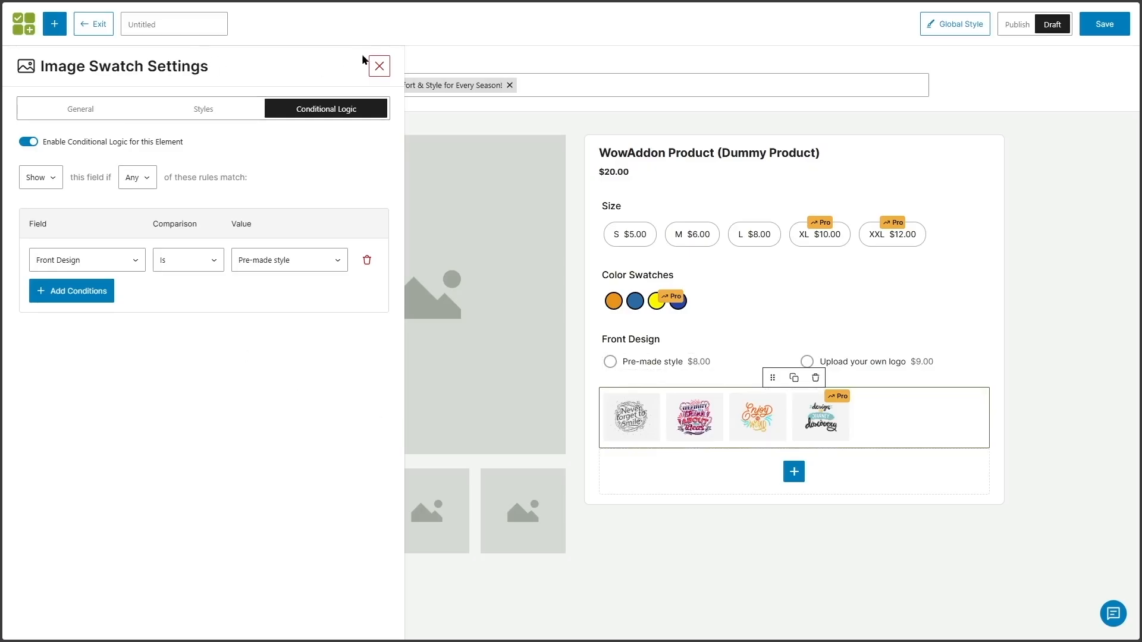
{"action": "left_click", "coordinate": [379, 66]}
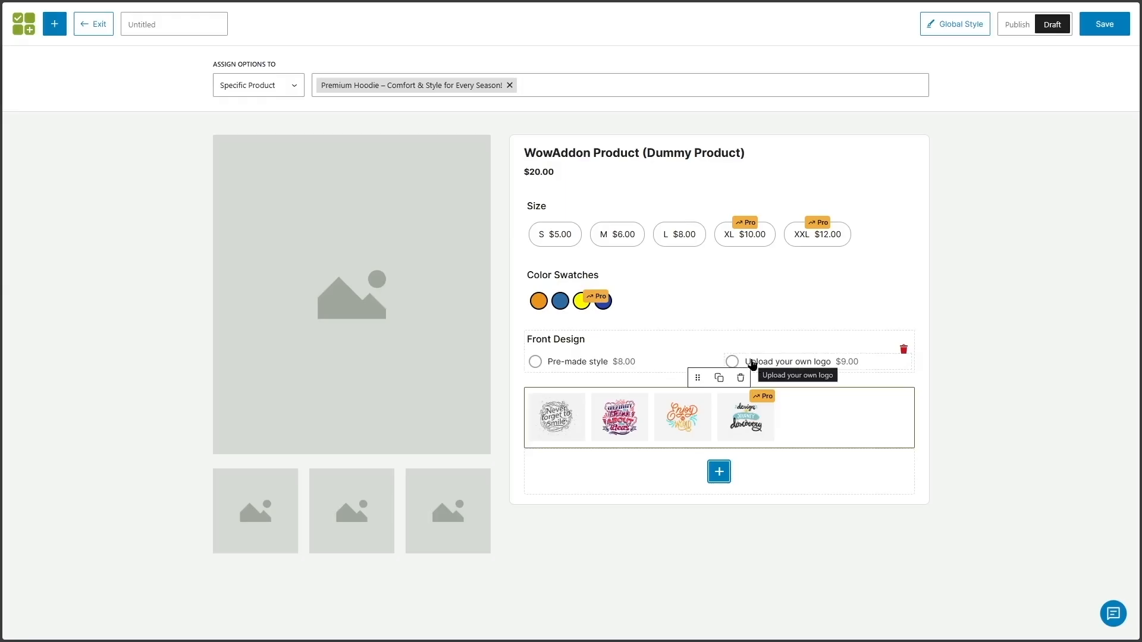
Add an Upload element below the image swatches and hide its title.
{"action": "left_click", "coordinate": [719, 472]}
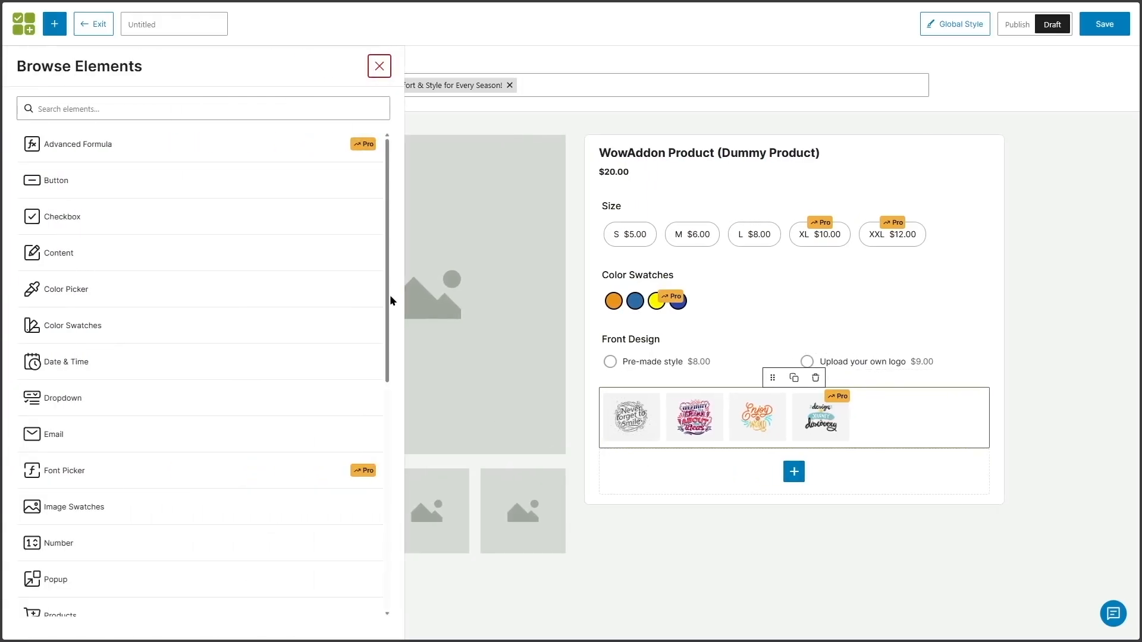
{"action": "left_click_drag", "start_coordinate": [388, 299], "coordinate": [387, 517]}
{"action": "left_click_drag", "start_coordinate": [62, 483], "coordinate": [742, 470]}
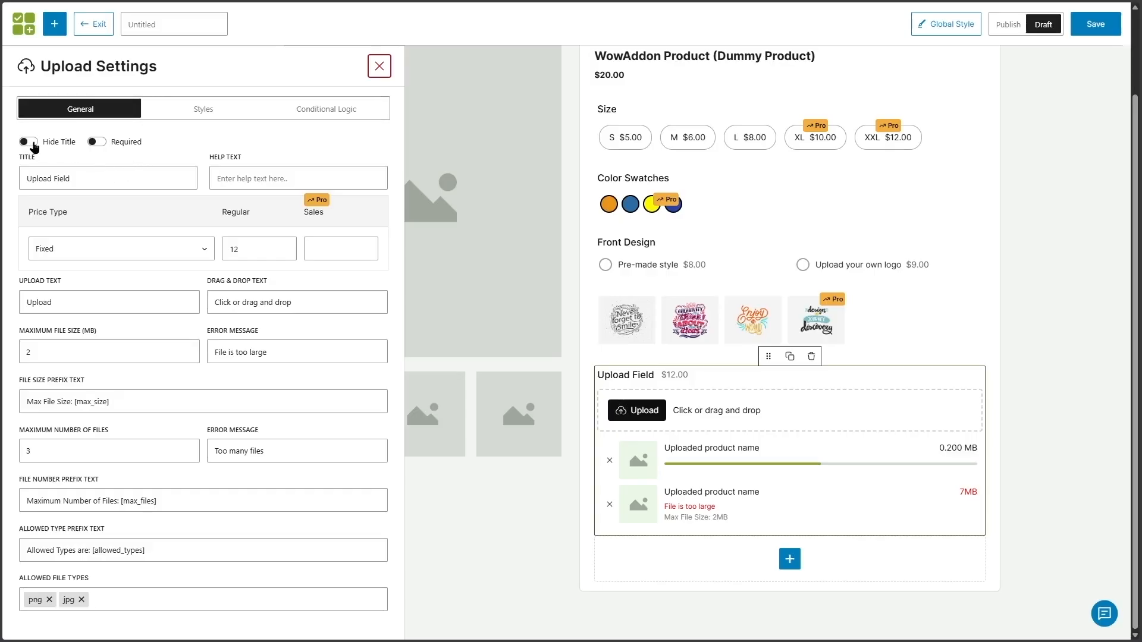
{"action": "left_click", "coordinate": [28, 142]}
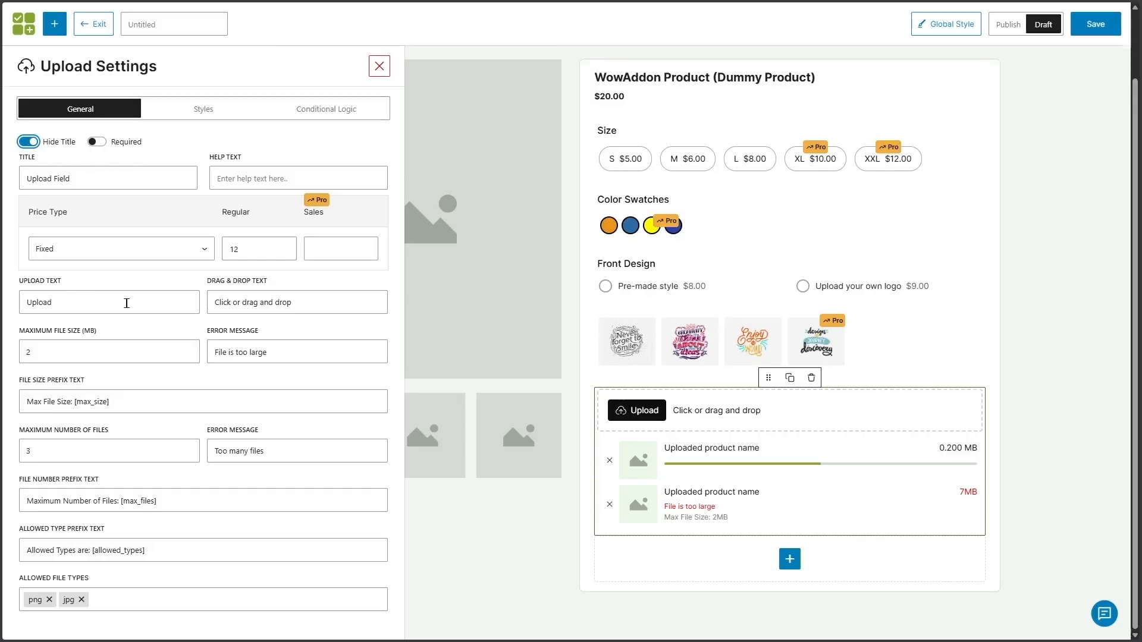
Set the upload field's maximum file size to 100 MB and its maximum number of files to 1.
{"action": "left_click_drag", "start_coordinate": [60, 354], "coordinate": [11, 355]}
{"action": "type", "text": "100"}
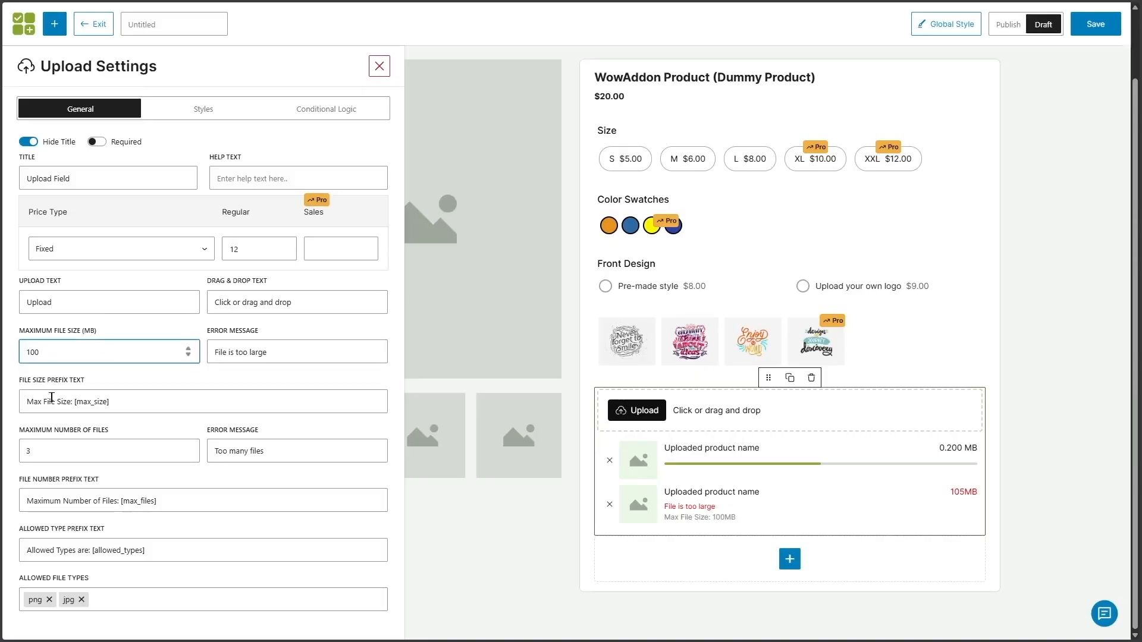
{"action": "double_click", "coordinate": [103, 447]}
{"action": "type", "text": "1"}
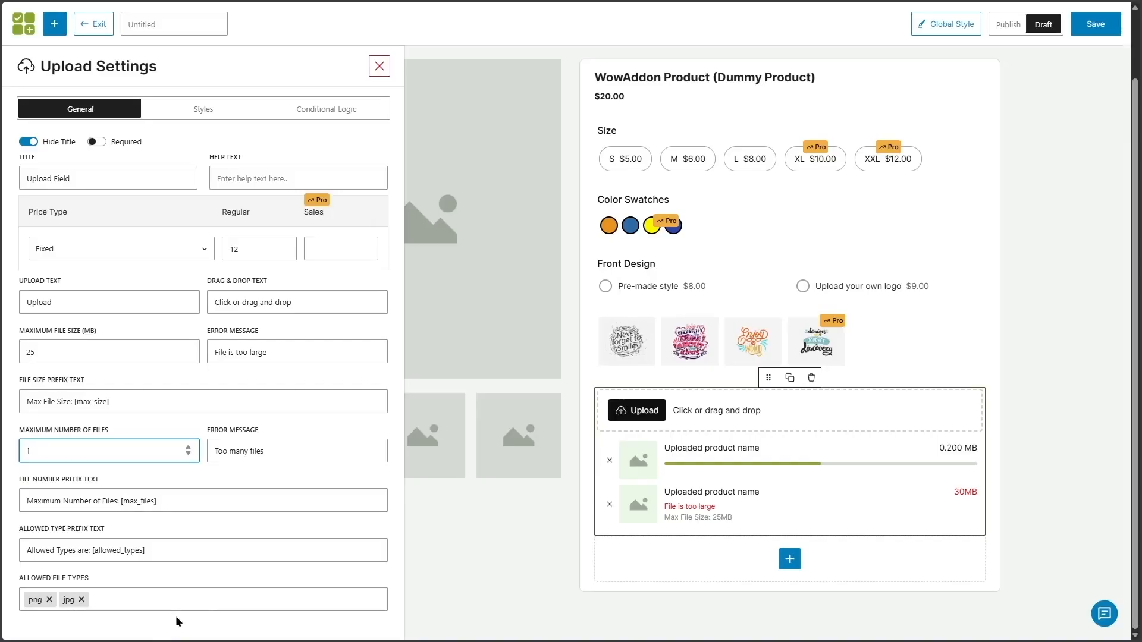
Enable conditional logic for the Upload element and add a rule showing it if Front Design Is "Upload your own logo".
{"action": "left_click", "coordinate": [220, 113]}
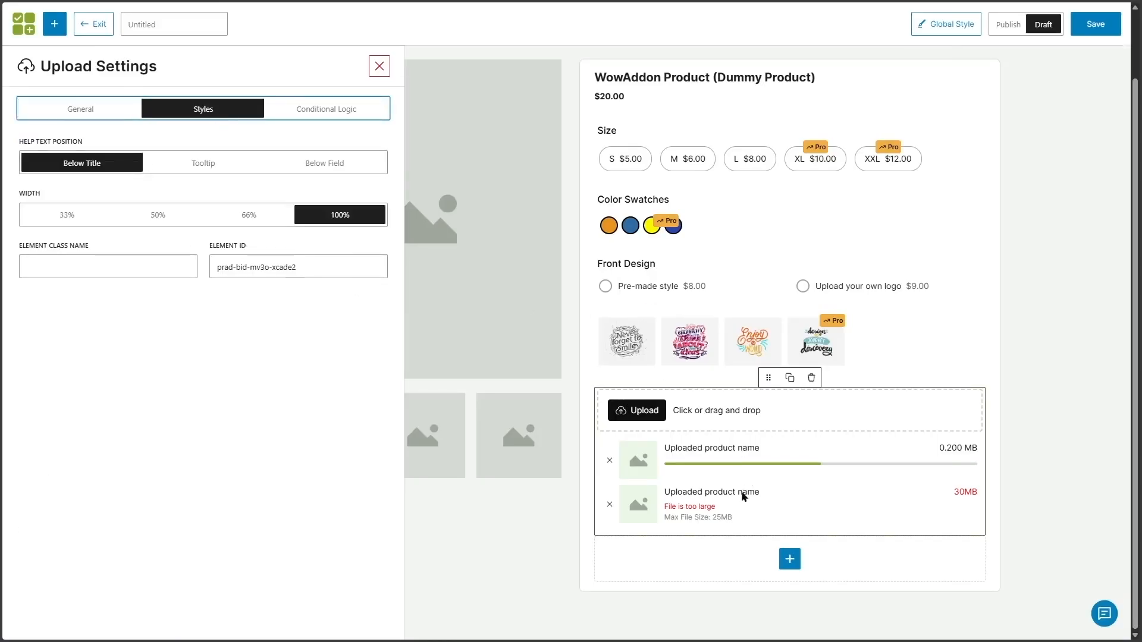
{"action": "left_click", "coordinate": [311, 111]}
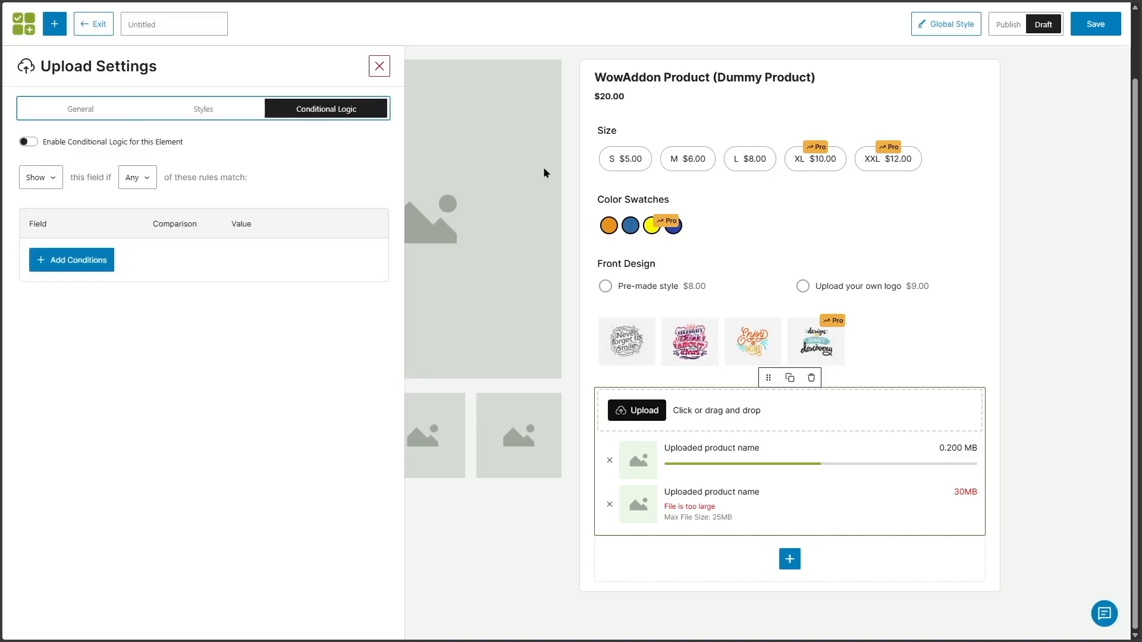
{"action": "left_click", "coordinate": [37, 142]}
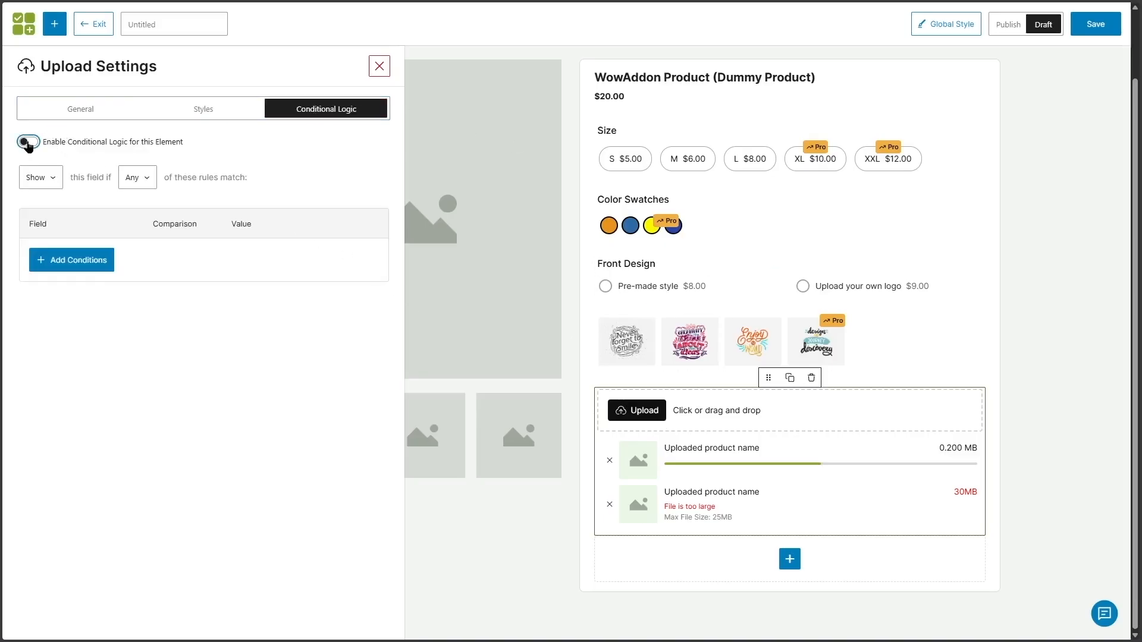
{"action": "left_click", "coordinate": [71, 260]}
{"action": "left_click", "coordinate": [95, 260]}
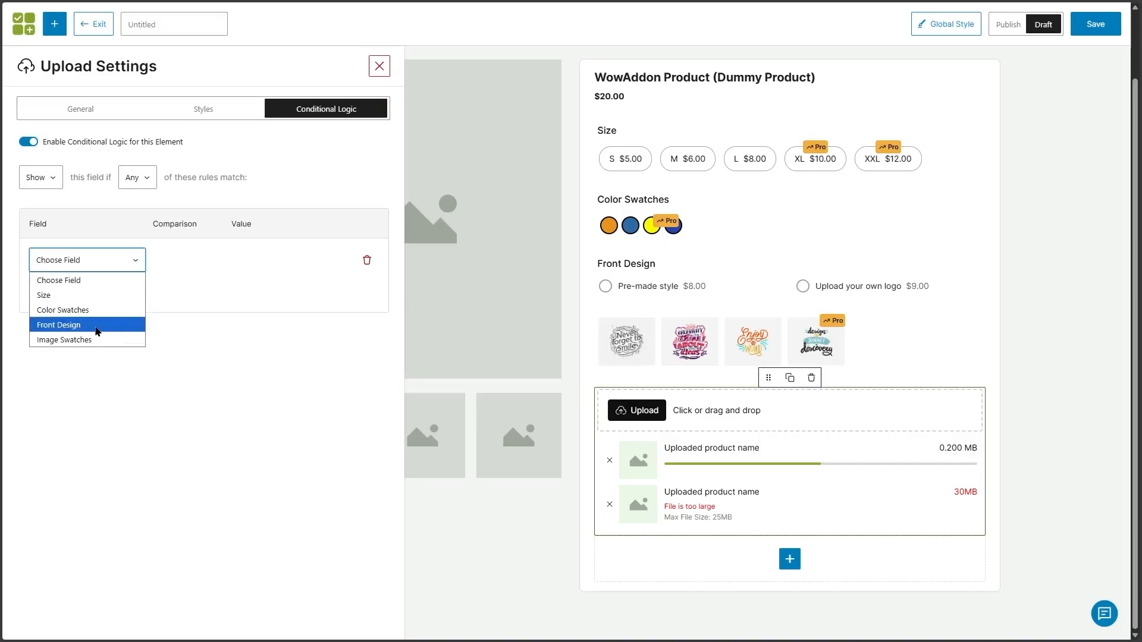
{"action": "left_click", "coordinate": [93, 325]}
{"action": "left_click", "coordinate": [184, 260]}
{"action": "left_click", "coordinate": [172, 295]}
{"action": "left_click", "coordinate": [279, 274]}
{"action": "left_click", "coordinate": [283, 312]}
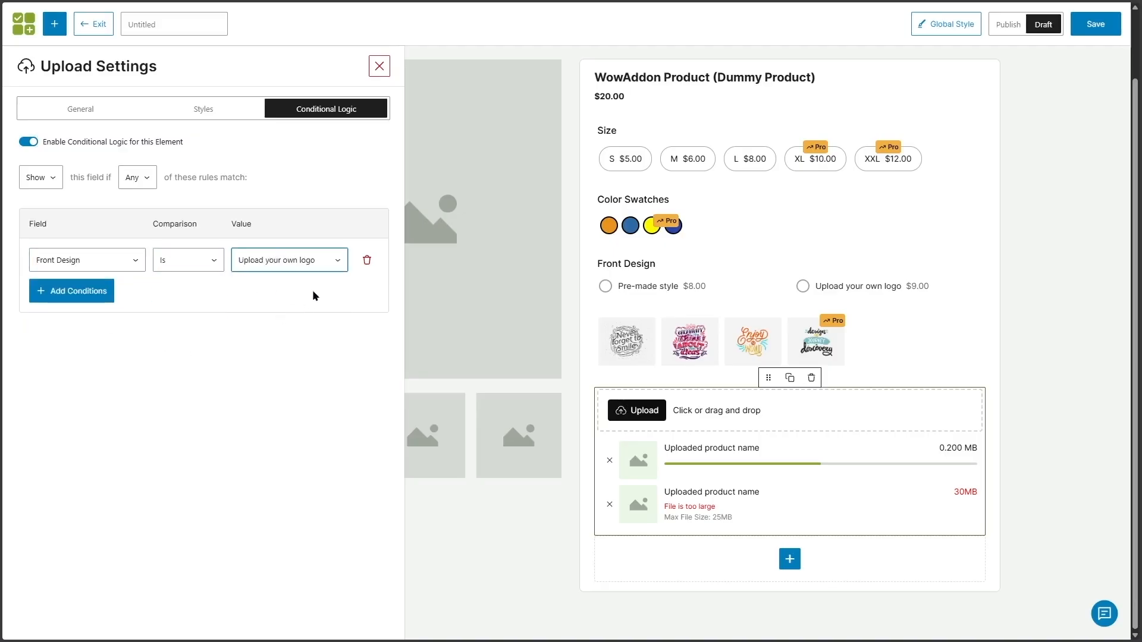
Close the upload settings, save the option list, switch its status from Draft to Publish and save again.
{"action": "left_click", "coordinate": [380, 67]}
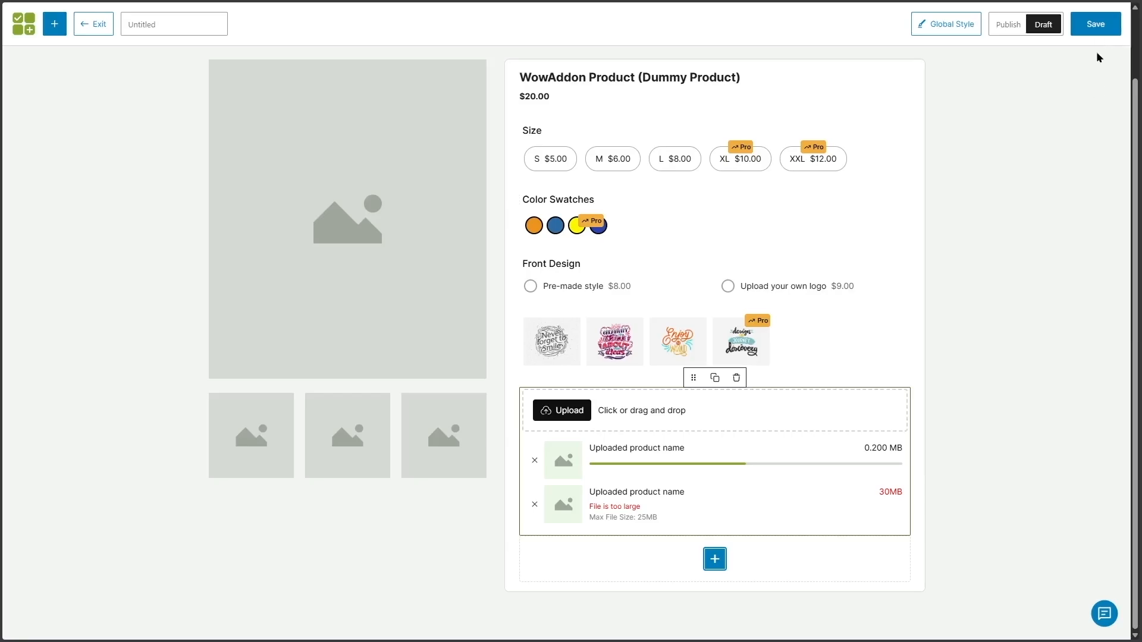
{"action": "left_click", "coordinate": [1097, 27]}
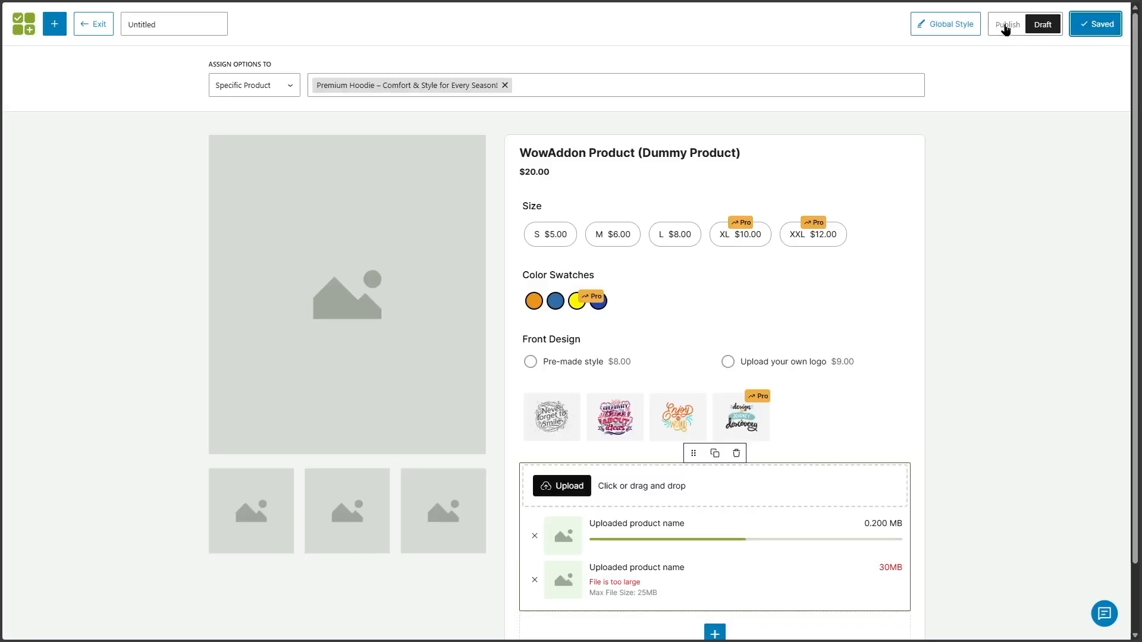
{"action": "left_click", "coordinate": [1006, 26]}
{"action": "left_click", "coordinate": [1095, 24]}
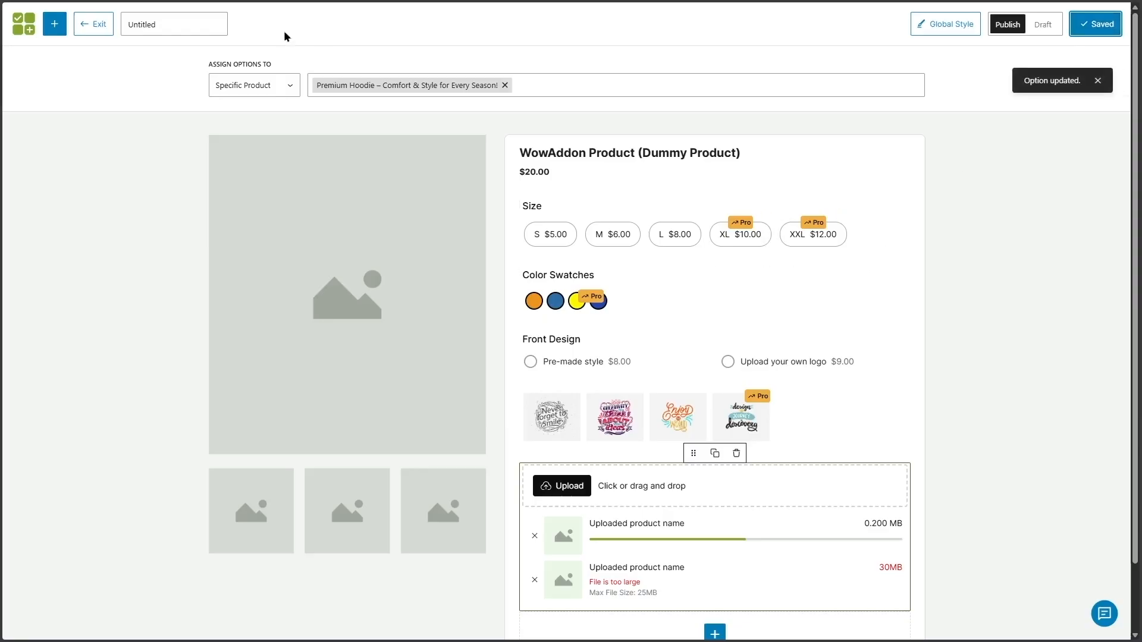
Reopen the untitled option list from the list overview, rename it "Hoody Options" and save it.
{"action": "left_click", "coordinate": [75, 29]}
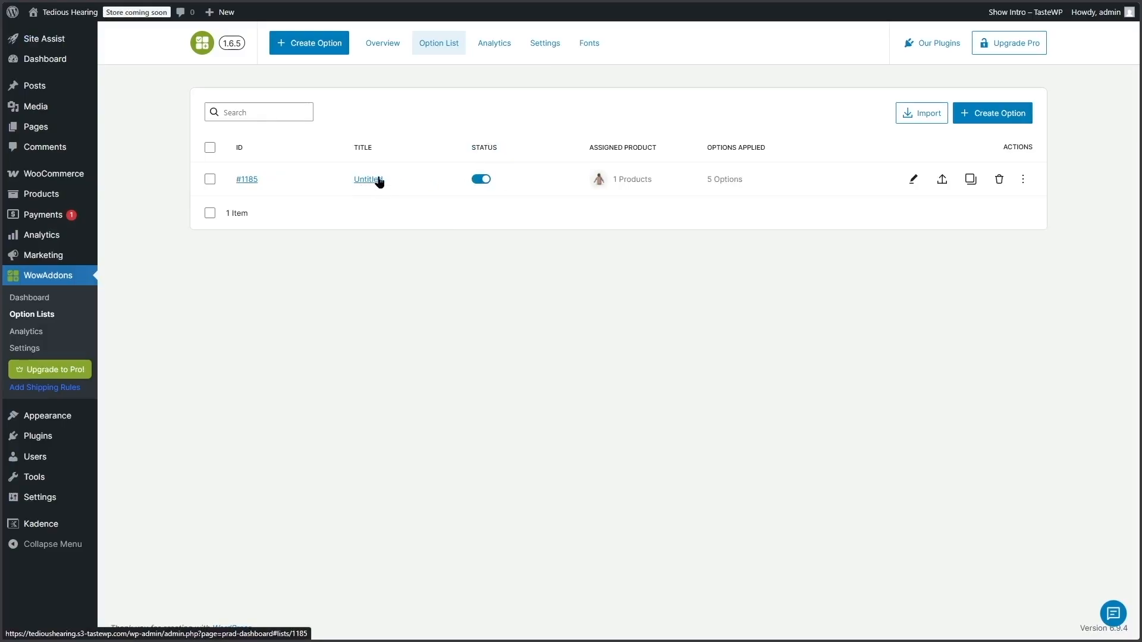
{"action": "left_click", "coordinate": [926, 182]}
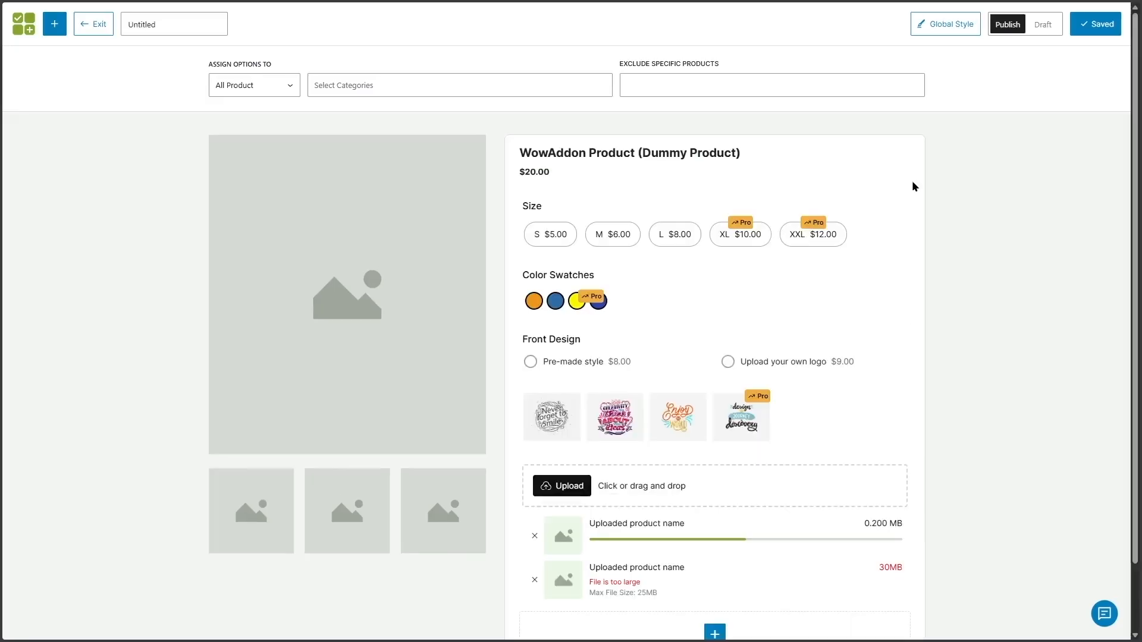
{"action": "double_click", "coordinate": [174, 28]}
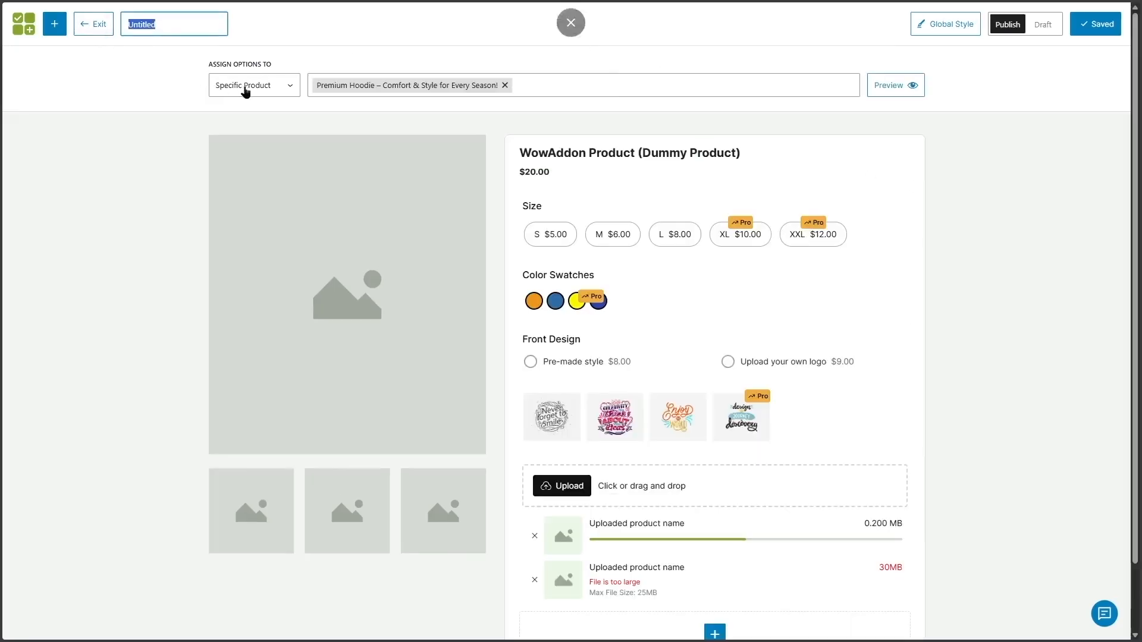
{"action": "type", "text": "Hoody Options"}
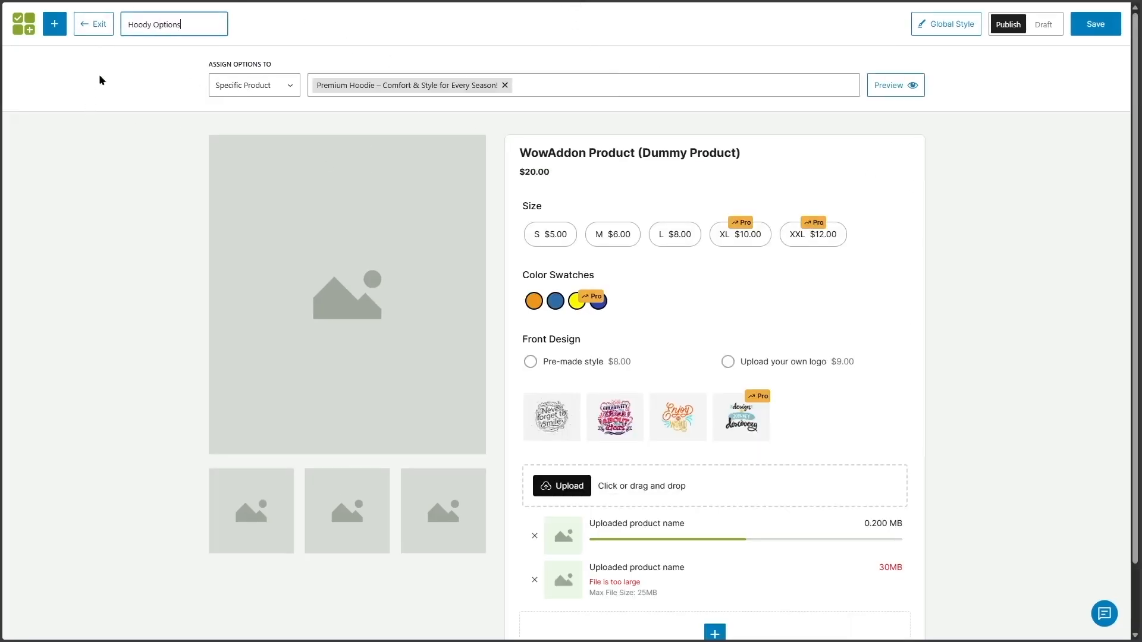
{"action": "left_click", "coordinate": [1094, 30]}
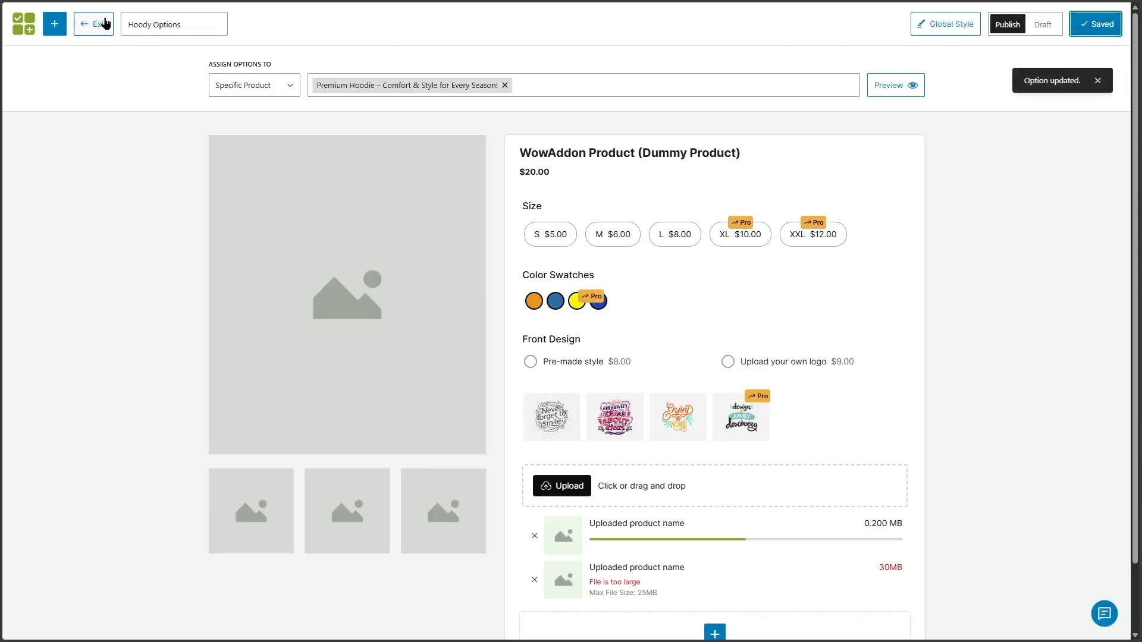
Exit the option editor, visit the storefront and open the Premium Hoodie product page at its options.
{"action": "left_click", "coordinate": [94, 23]}
{"action": "mouse_move", "coordinate": [74, 35]}
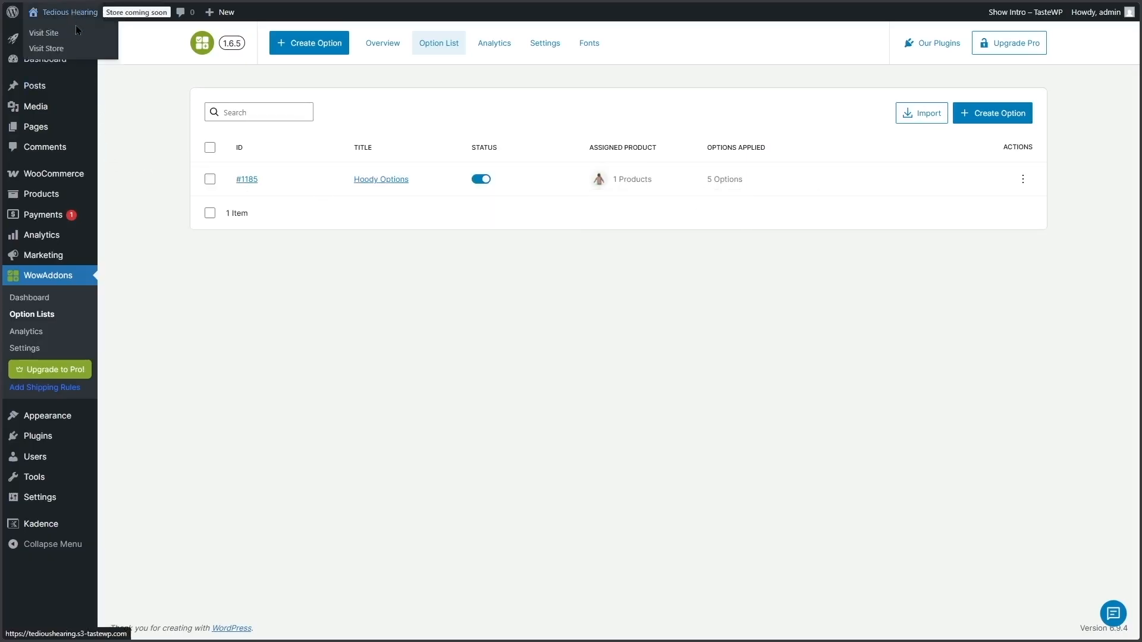
{"action": "left_click", "coordinate": [73, 34]}
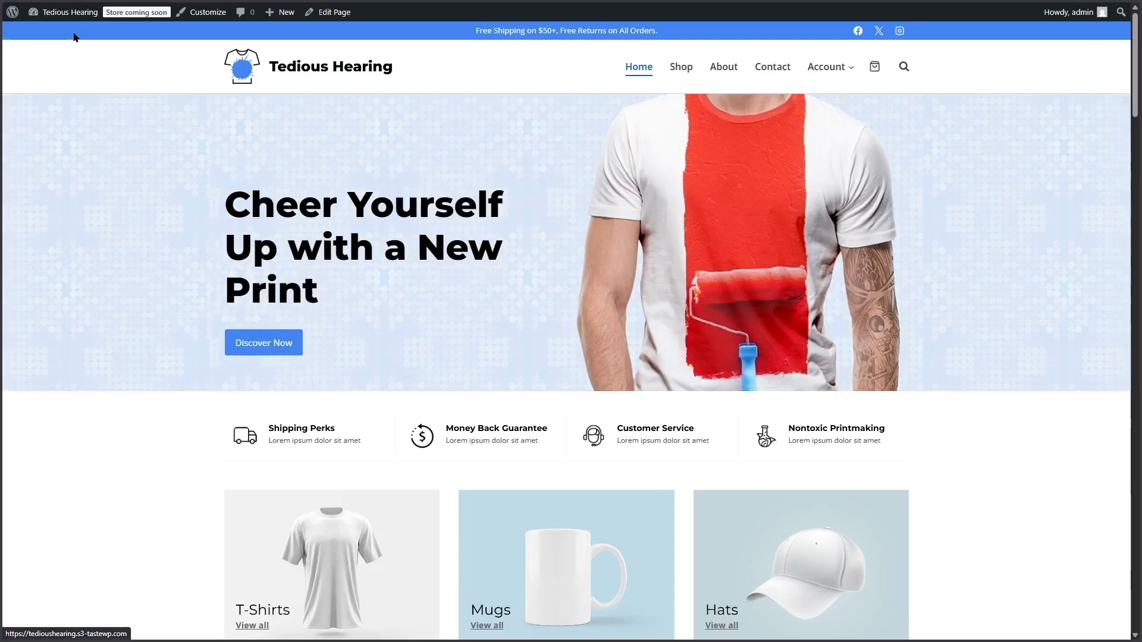
{"action": "scroll", "coordinate": [571, 322], "scroll_direction": "down", "scroll_amount": 15}
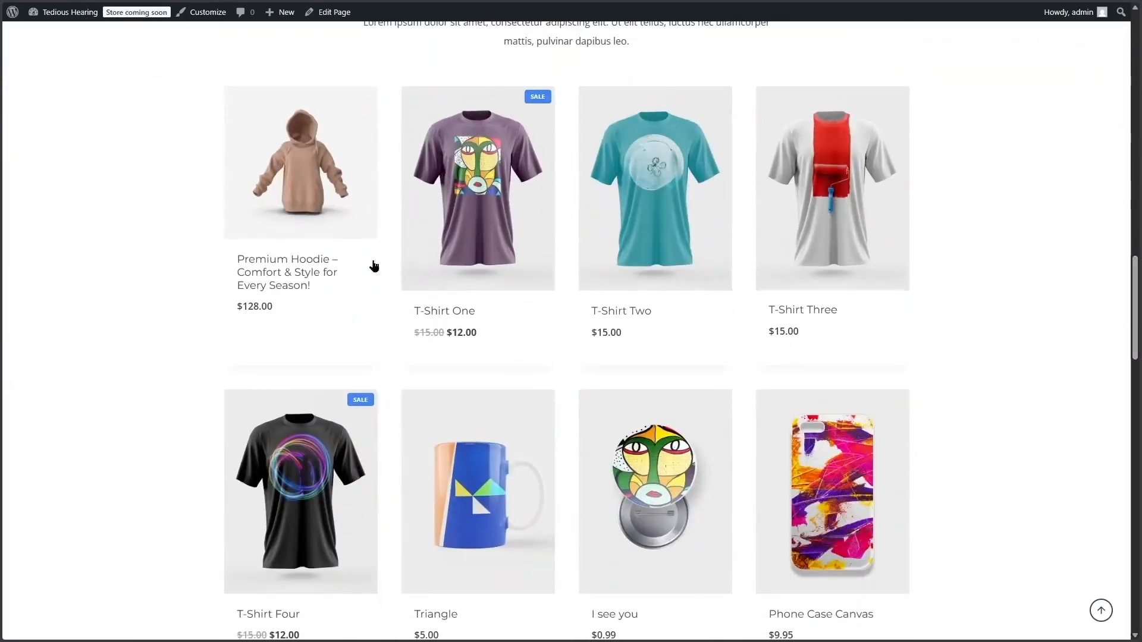
{"action": "left_click", "coordinate": [310, 172]}
{"action": "scroll", "coordinate": [894, 213], "scroll_direction": "down", "scroll_amount": 1}
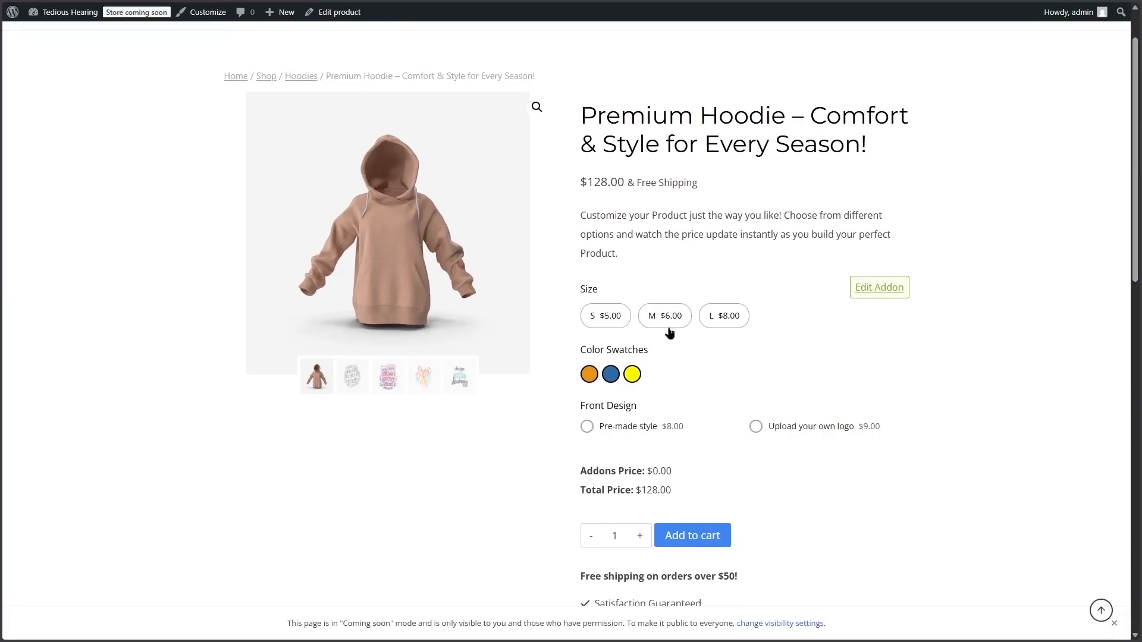
Test the hoodie options by choosing size L, the orange color and the Pre-made style front design.
{"action": "left_click", "coordinate": [724, 320]}
{"action": "left_click", "coordinate": [590, 377]}
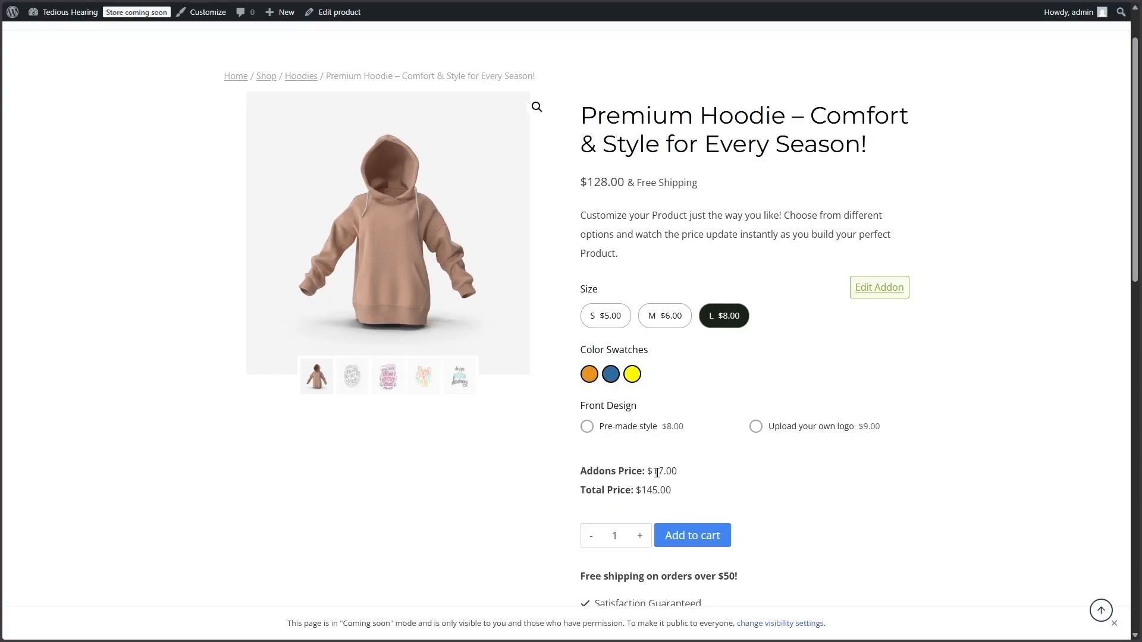
{"action": "left_click", "coordinate": [602, 433]}
{"action": "scroll", "coordinate": [1140, 257], "scroll_direction": "down", "scroll_amount": 4}
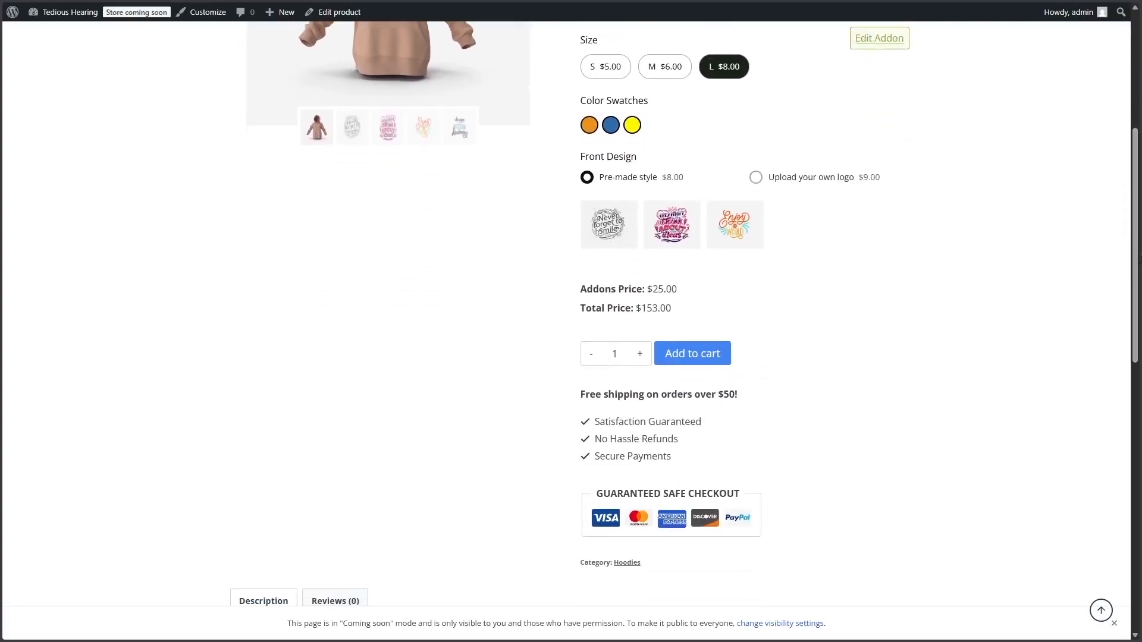
{"action": "scroll", "coordinate": [1140, 257], "scroll_direction": "up", "scroll_amount": 3}
Try the three pre-made design swatches, then switch Front Design to Upload your own logo and back to Pre-made style.
{"action": "left_click", "coordinate": [615, 418]}
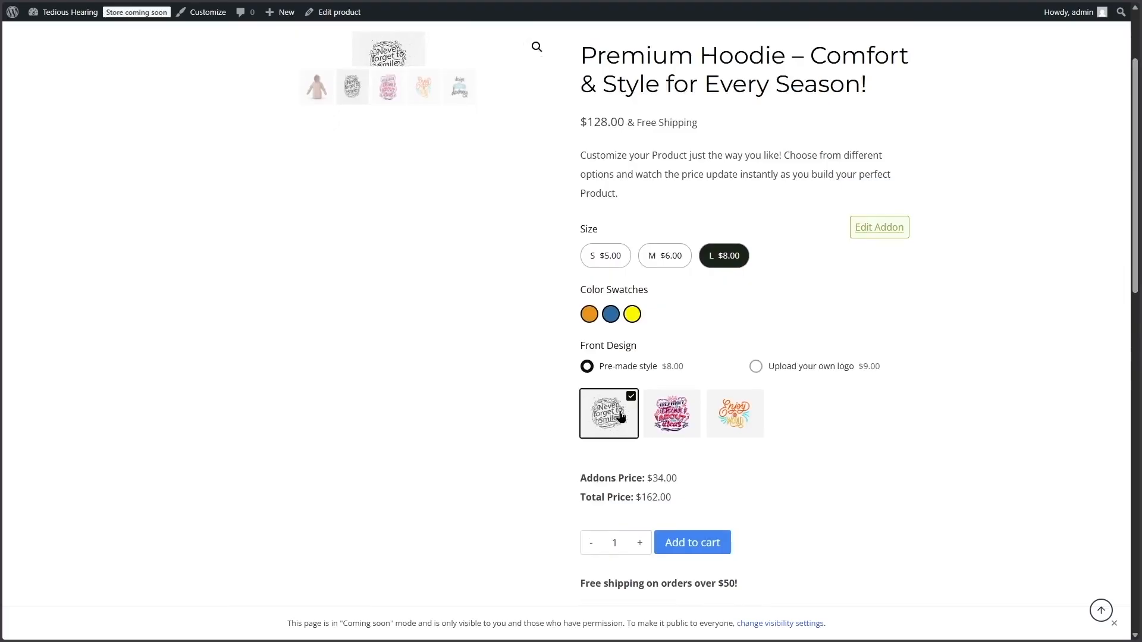
{"action": "left_click", "coordinate": [672, 417]}
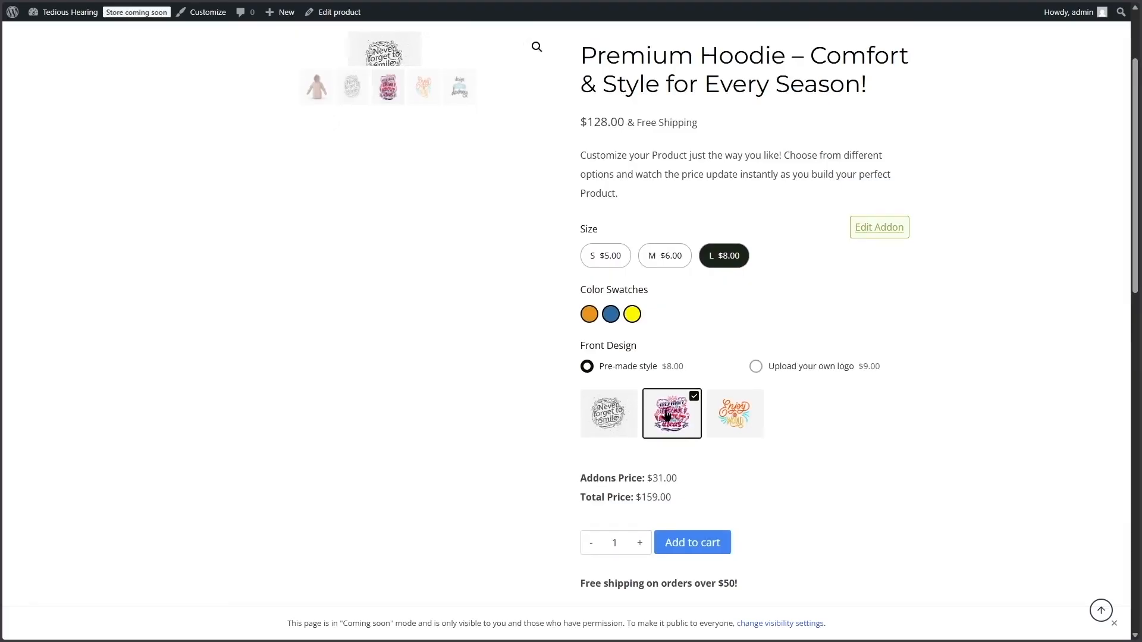
{"action": "left_click", "coordinate": [714, 414]}
{"action": "left_click", "coordinate": [621, 415]}
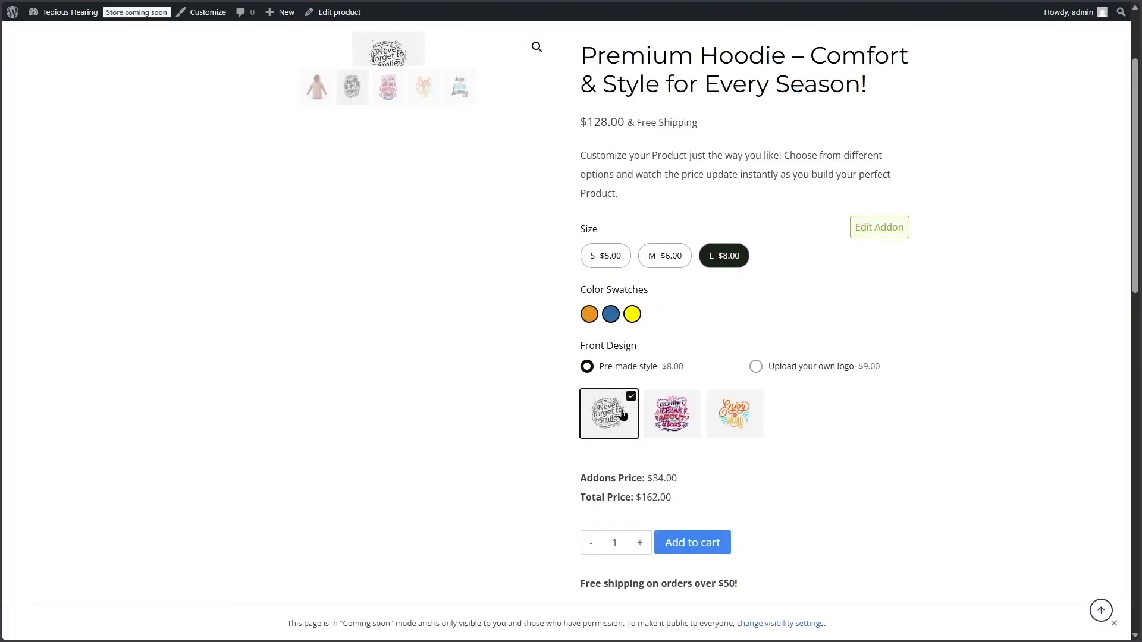
{"action": "left_click", "coordinate": [788, 367]}
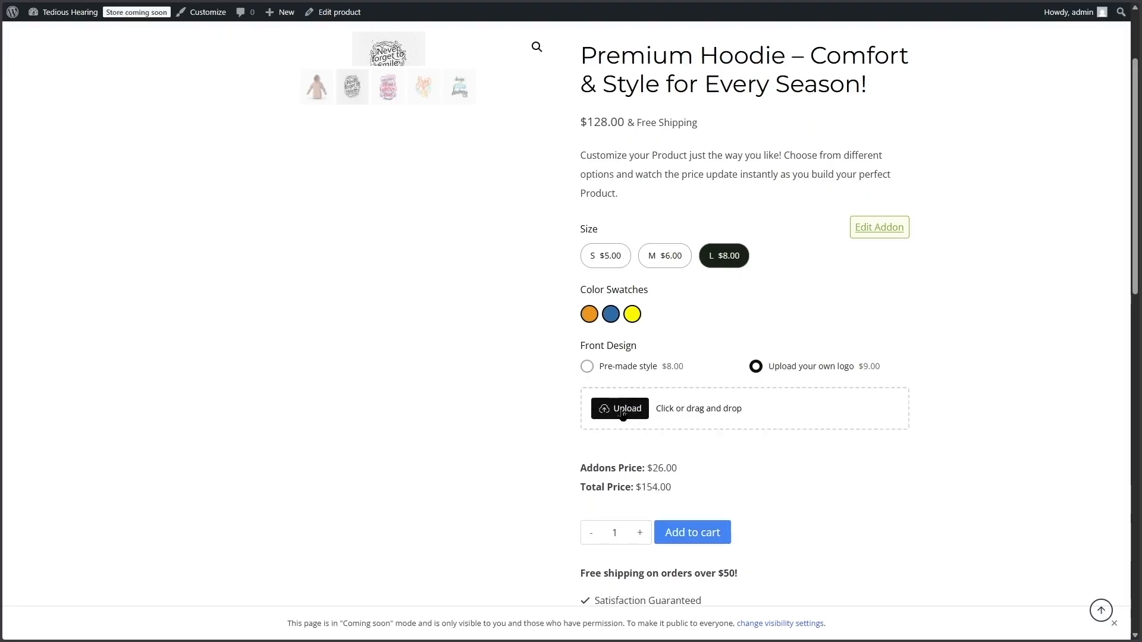
{"action": "left_click", "coordinate": [628, 370]}
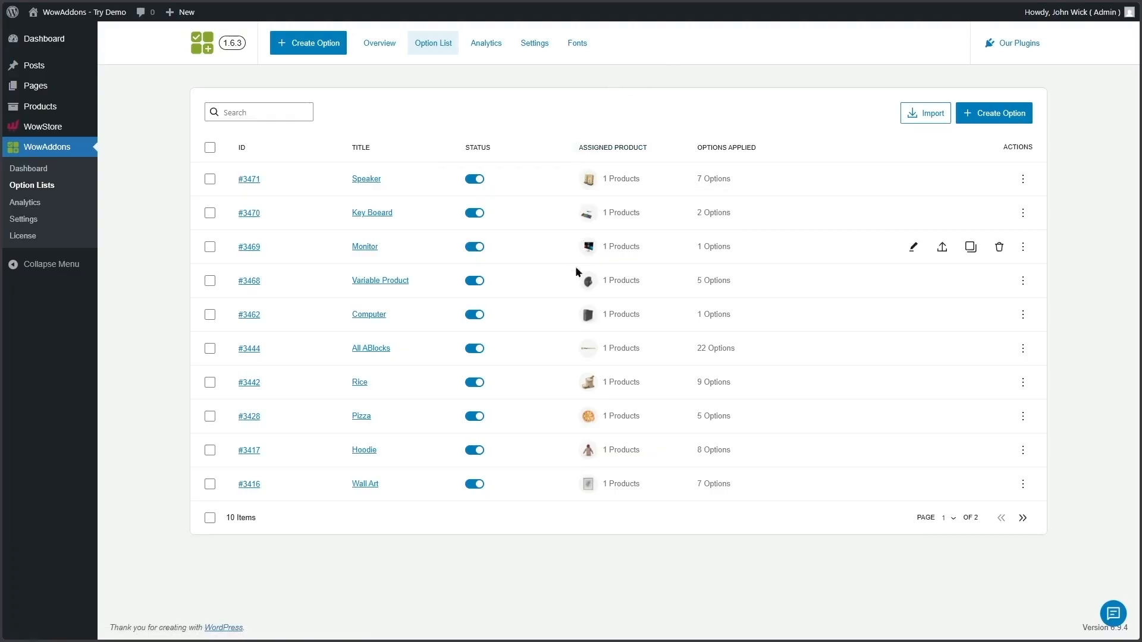
Open the Hoodie option list on the WowAddons demo site for editing and examine its Size button settings.
{"action": "mouse_move", "coordinate": [585, 450]}
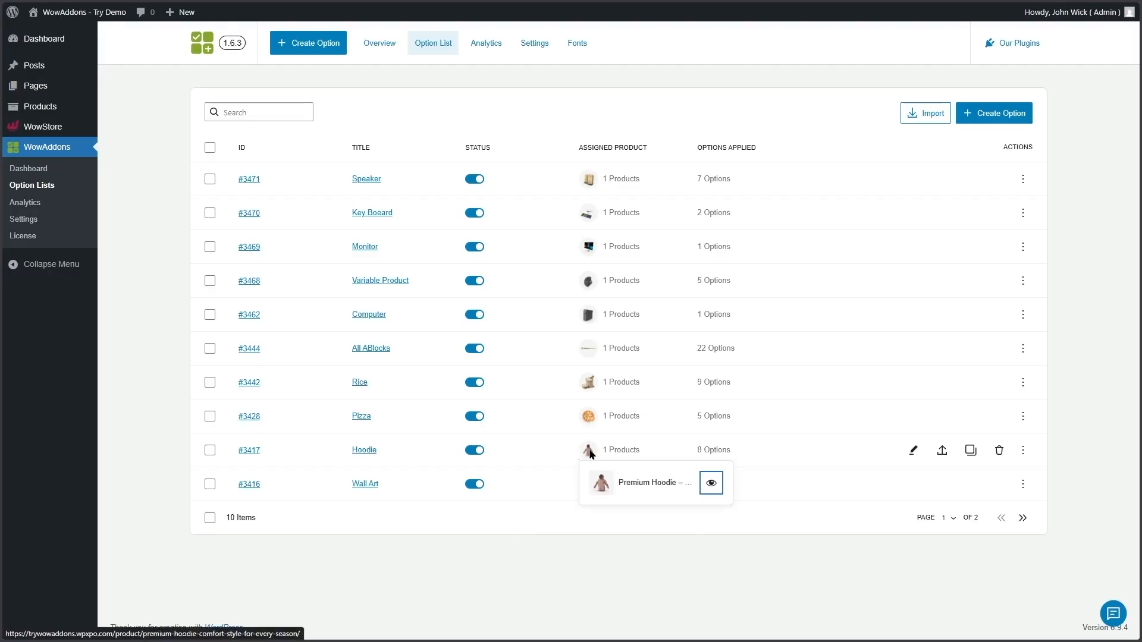
{"action": "left_click", "coordinate": [910, 453]}
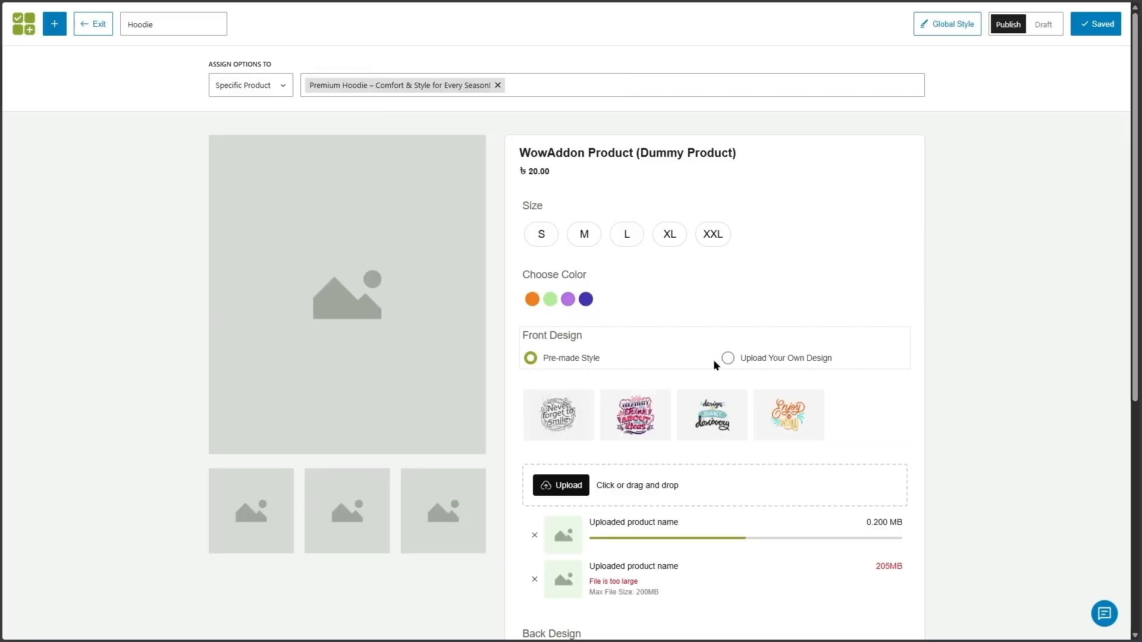
{"action": "left_click", "coordinate": [632, 206]}
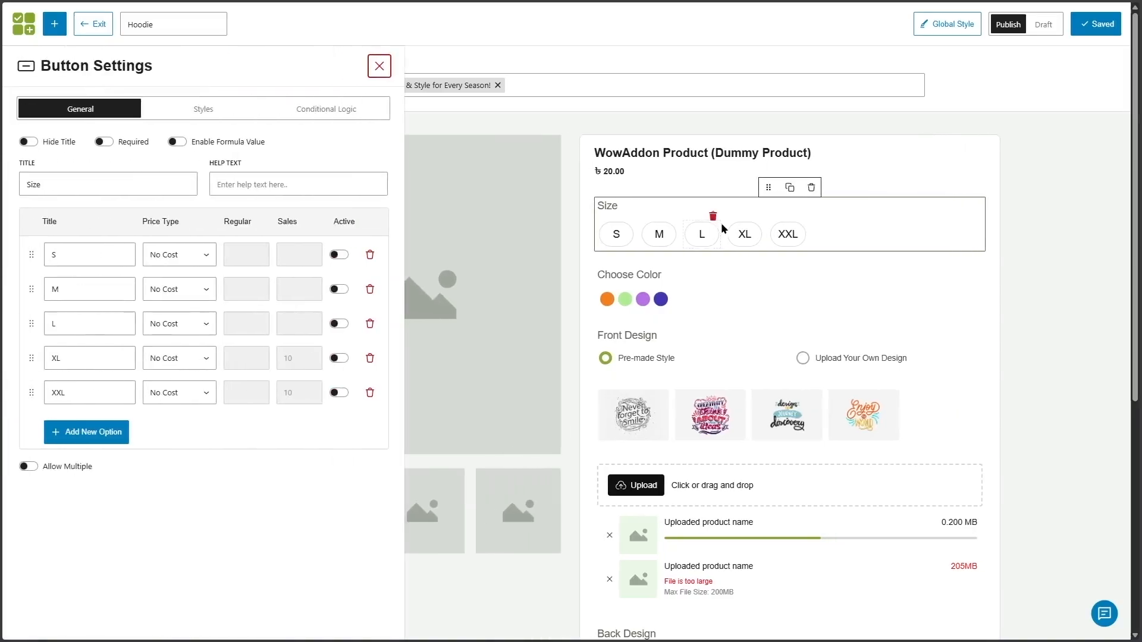
{"action": "left_click", "coordinate": [740, 234]}
Examine the settings of the Choose Color swatches, the front design elements and the Upload field.
{"action": "left_click", "coordinate": [799, 277]}
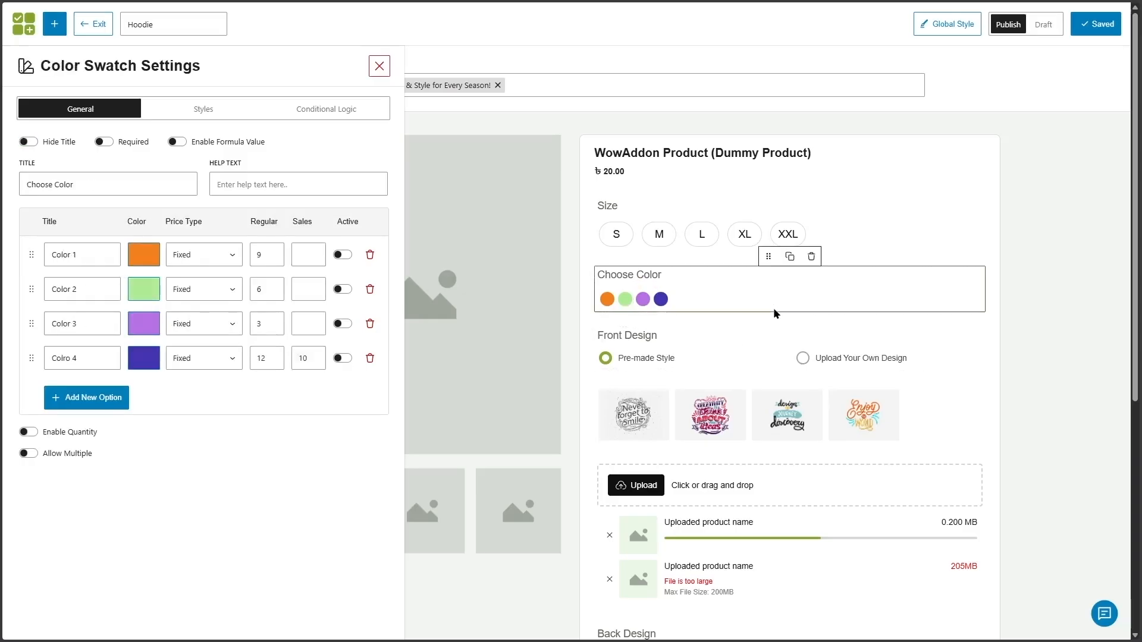
{"action": "left_click", "coordinate": [935, 413]}
{"action": "left_click_drag", "start_coordinate": [1133, 336], "coordinate": [1136, 467]}
{"action": "left_click", "coordinate": [894, 364]}
{"action": "left_click_drag", "start_coordinate": [1136, 384], "coordinate": [1139, 304]}
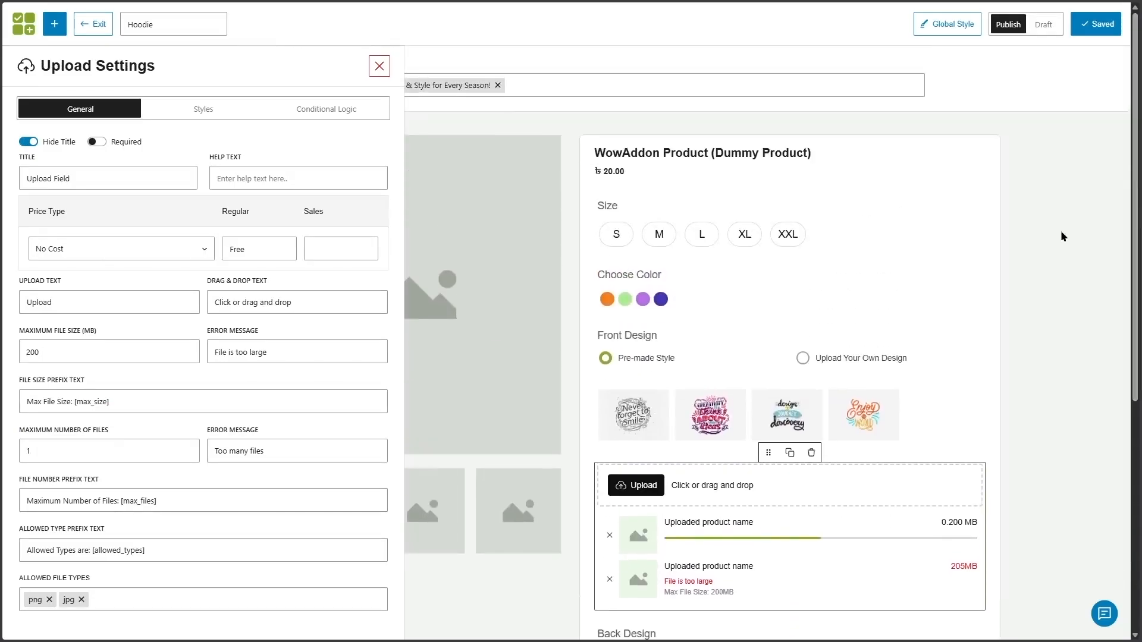
Leave the option editor and open the Premium Hoodie product page in the demo shop.
{"action": "left_click", "coordinate": [90, 24]}
{"action": "left_click_drag", "start_coordinate": [1135, 131], "coordinate": [1117, 351]}
{"action": "scroll", "coordinate": [1117, 354], "scroll_direction": "down", "scroll_amount": 3}
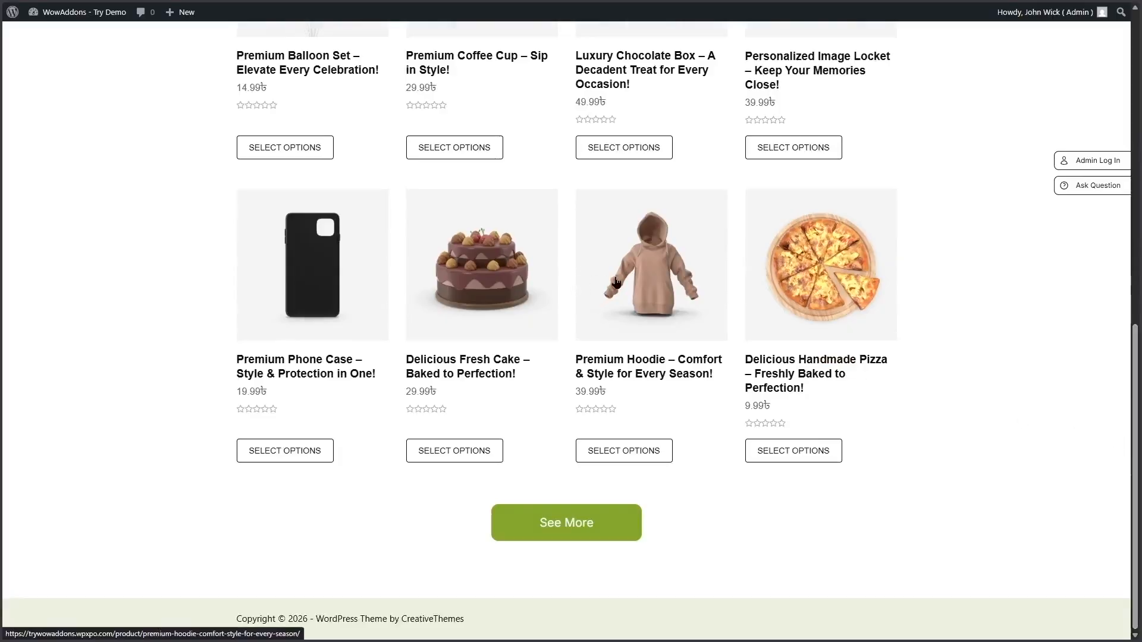
{"action": "left_click", "coordinate": [616, 282]}
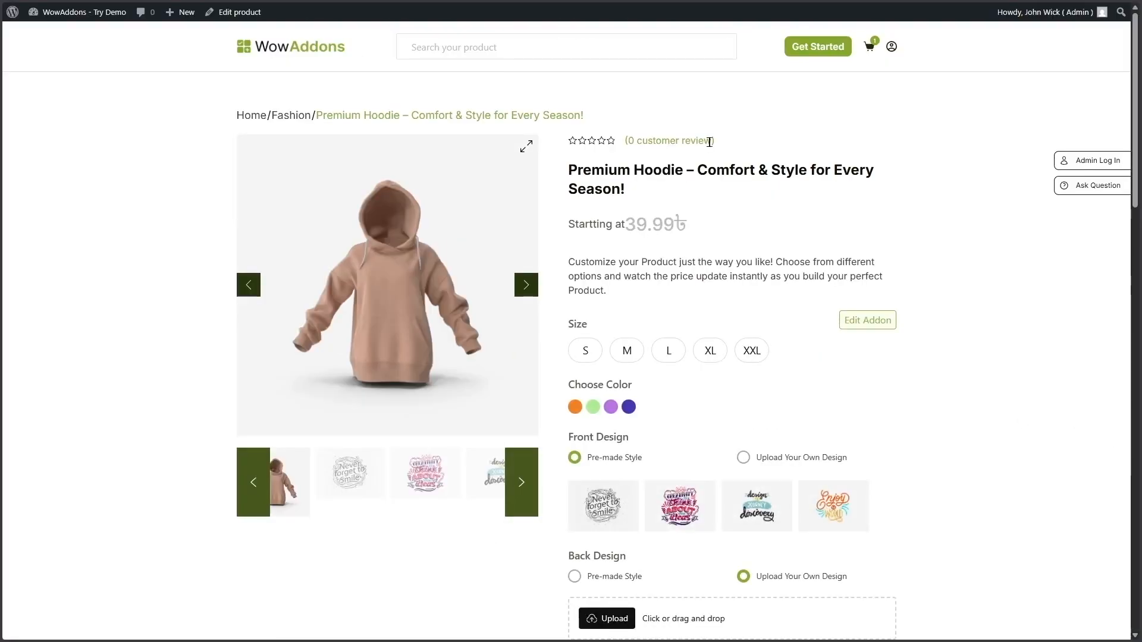
Try sizes M, XL and XXL on the demo hoodie, then choose the purple color.
{"action": "left_click", "coordinate": [620, 354]}
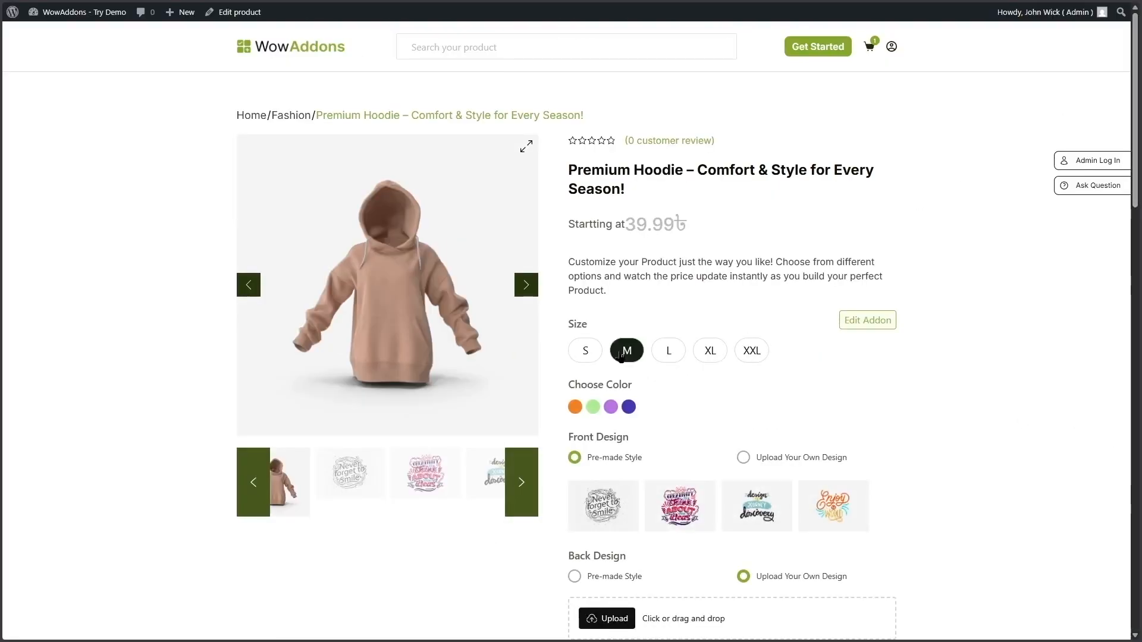
{"action": "left_click", "coordinate": [710, 352]}
{"action": "left_click", "coordinate": [757, 356]}
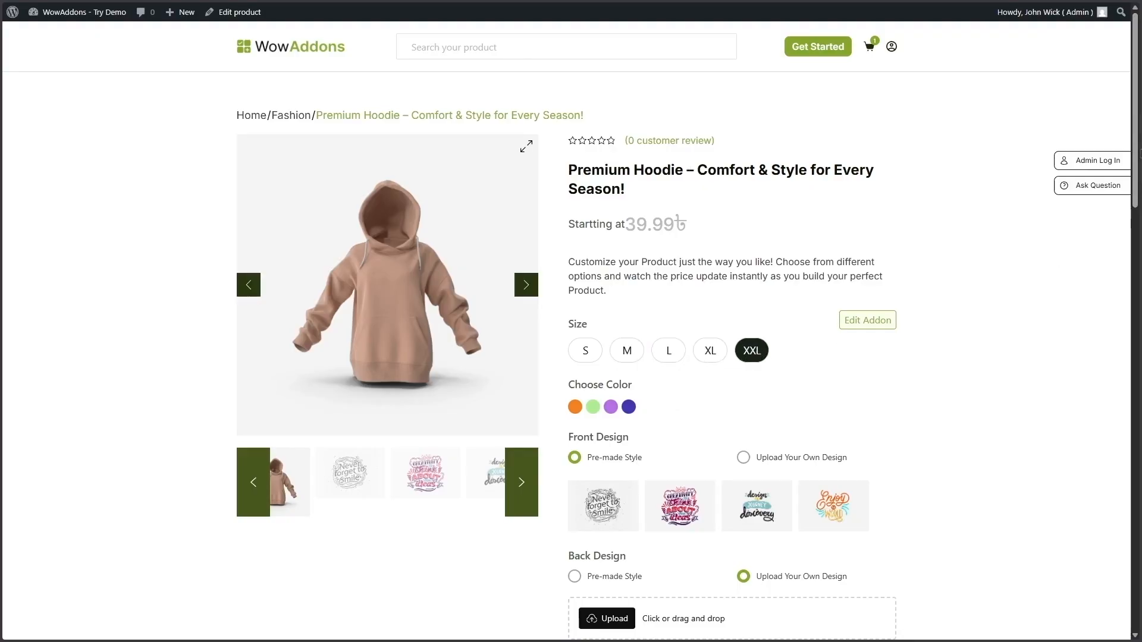
{"action": "left_click_drag", "start_coordinate": [1138, 131], "coordinate": [1137, 195]}
{"action": "left_click", "coordinate": [609, 196]}
Try each of the four pre-made Front Design image swatches in turn.
{"action": "left_click", "coordinate": [619, 288]}
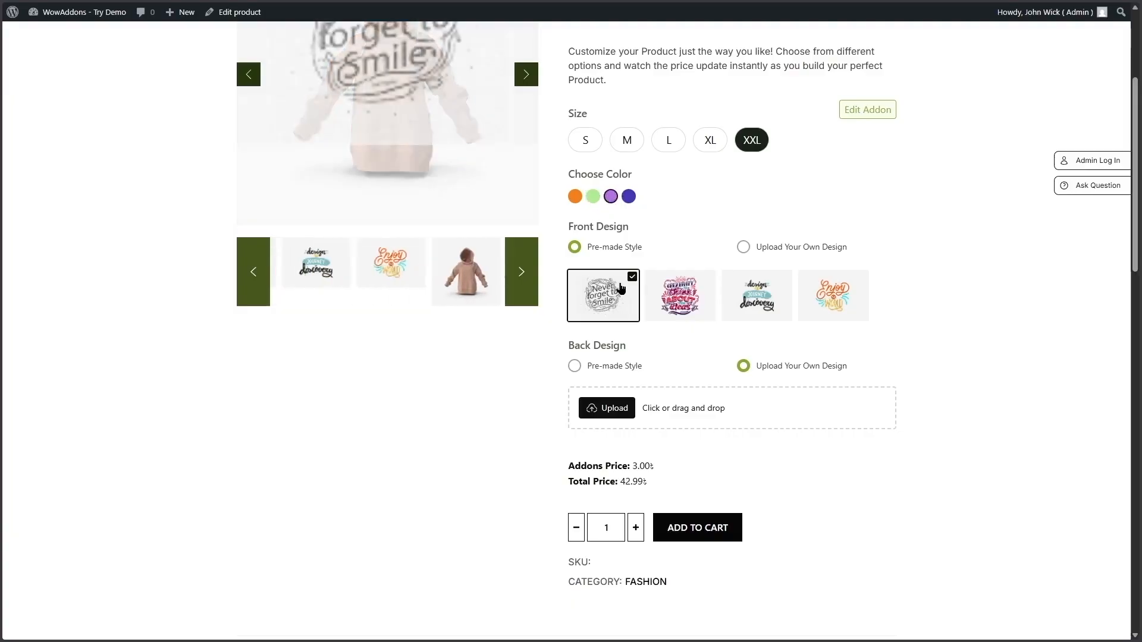
{"action": "left_click", "coordinate": [684, 291]}
{"action": "left_click", "coordinate": [773, 291]}
{"action": "left_click", "coordinate": [832, 295]}
Toggle both Front Design and Back Design between Pre-made Style and Upload Your Own Design to check their conditional fields.
{"action": "left_click", "coordinate": [771, 254]}
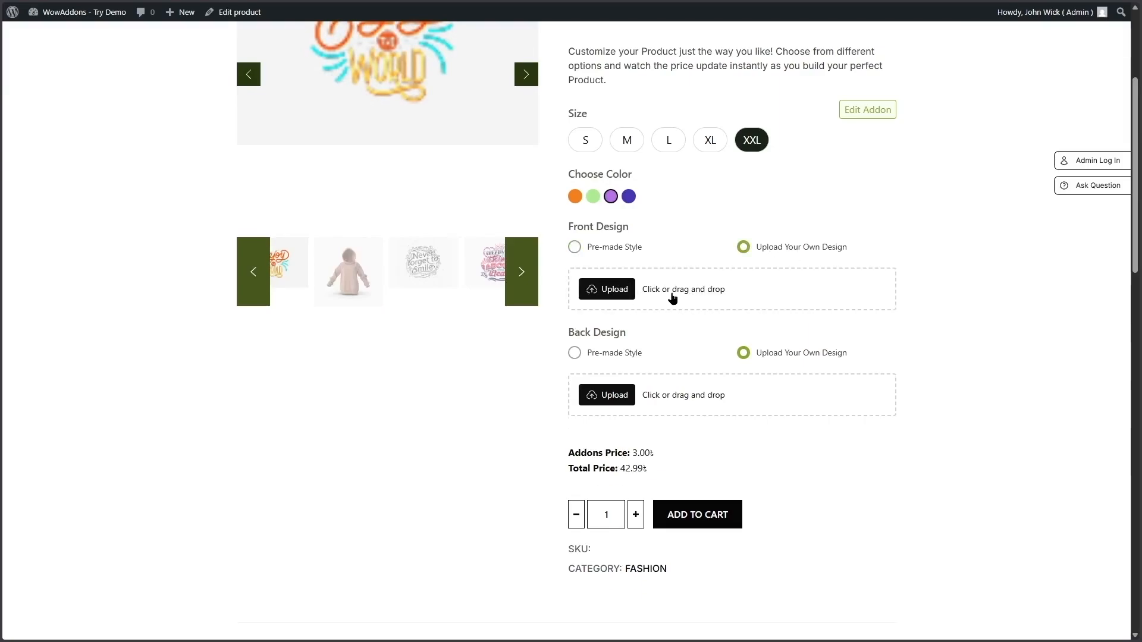
{"action": "left_click", "coordinate": [630, 250]}
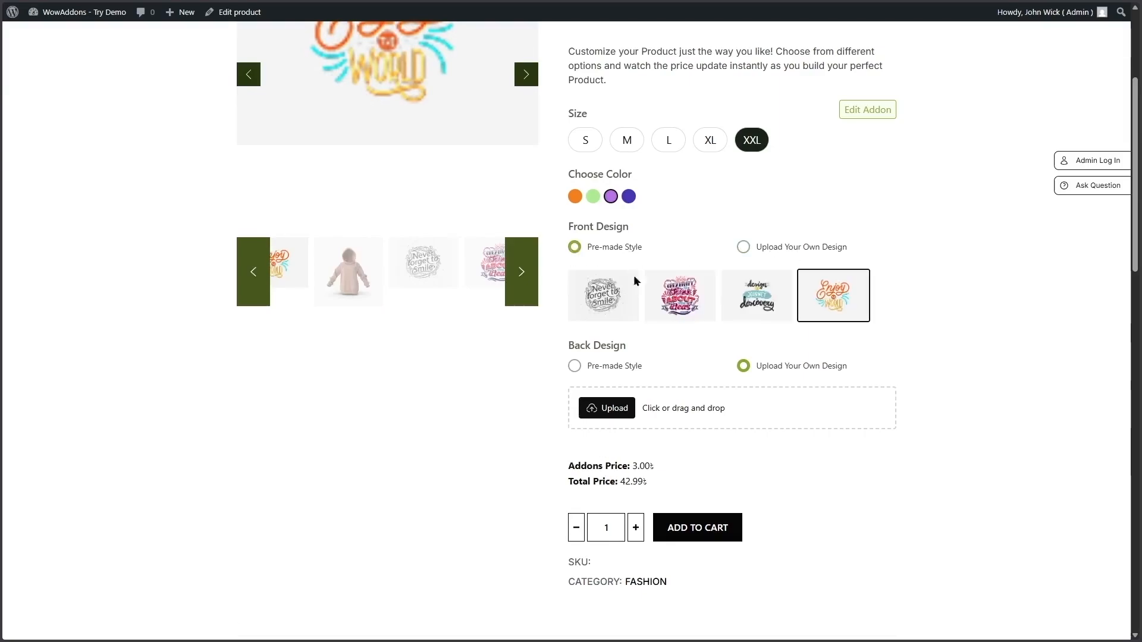
{"action": "left_click", "coordinate": [624, 370]}
{"action": "left_click", "coordinate": [785, 367]}
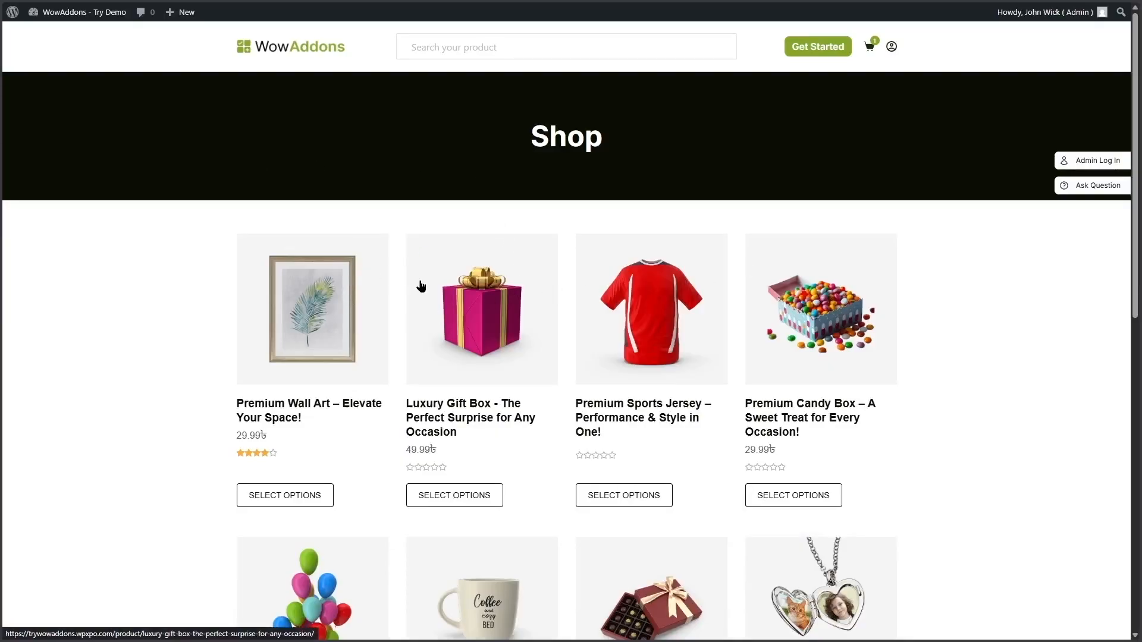
Open the Premium Wall Art product from the shop, turn on Custom Size and check its Width and Height fields.
{"action": "left_click", "coordinate": [348, 334]}
{"action": "mouse_move", "coordinate": [1135, 68]}
{"action": "left_mouse_down"}
{"action": "mouse_move", "coordinate": [1134, 107]}
{"action": "mouse_move", "coordinate": [1135, 88]}
{"action": "left_mouse_up"}
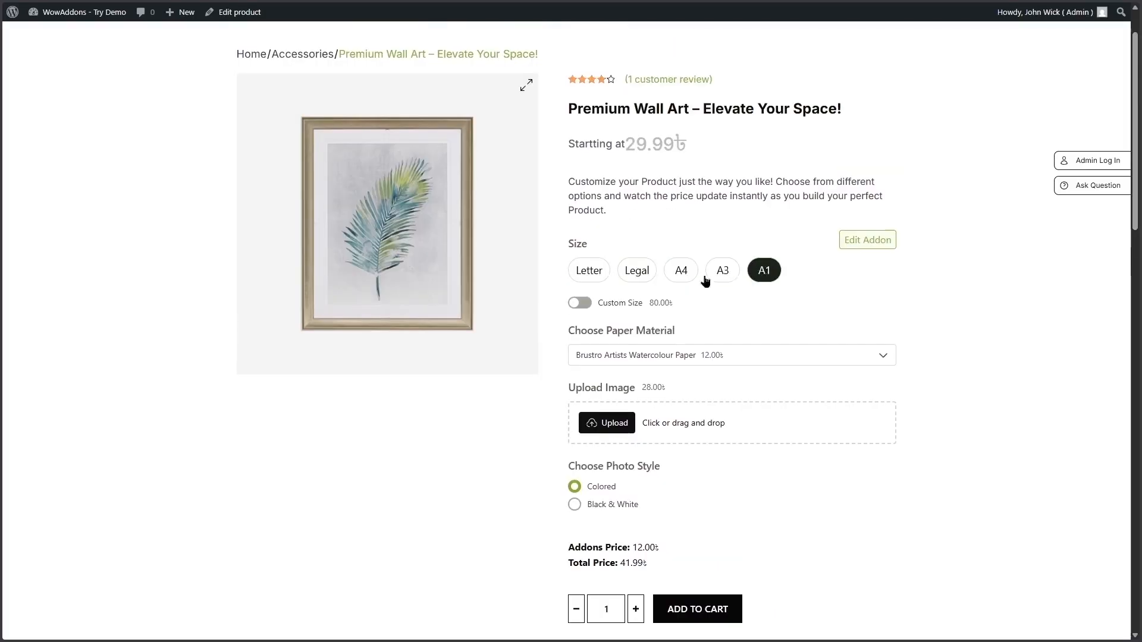
{"action": "left_click", "coordinate": [577, 304]}
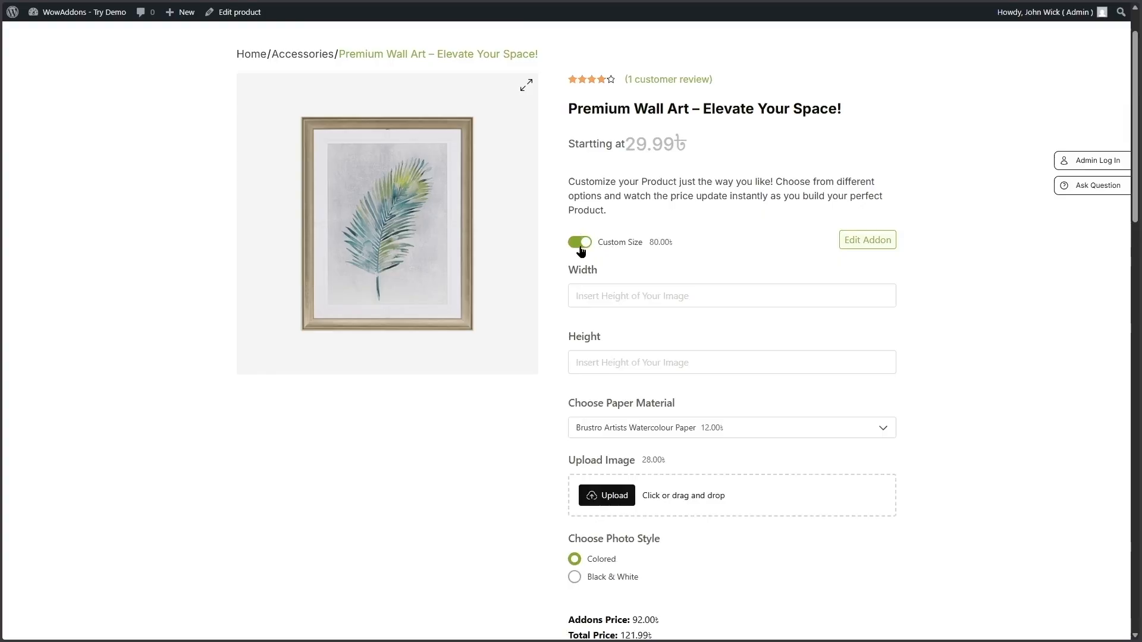
{"action": "left_click", "coordinate": [598, 298]}
{"action": "left_click", "coordinate": [601, 356]}
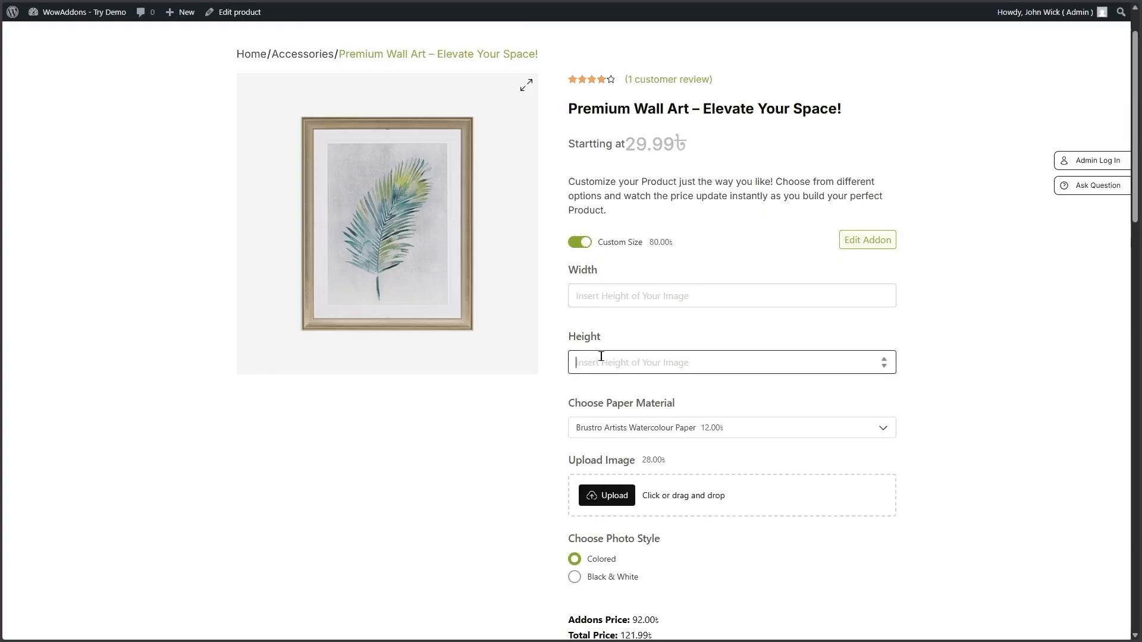
Choose PaperTree Premium Water Colour Paper with Cotton Texture as the wall art's paper material and add the product to the cart.
{"action": "scroll", "coordinate": [741, 268], "scroll_direction": "down", "scroll_amount": 3}
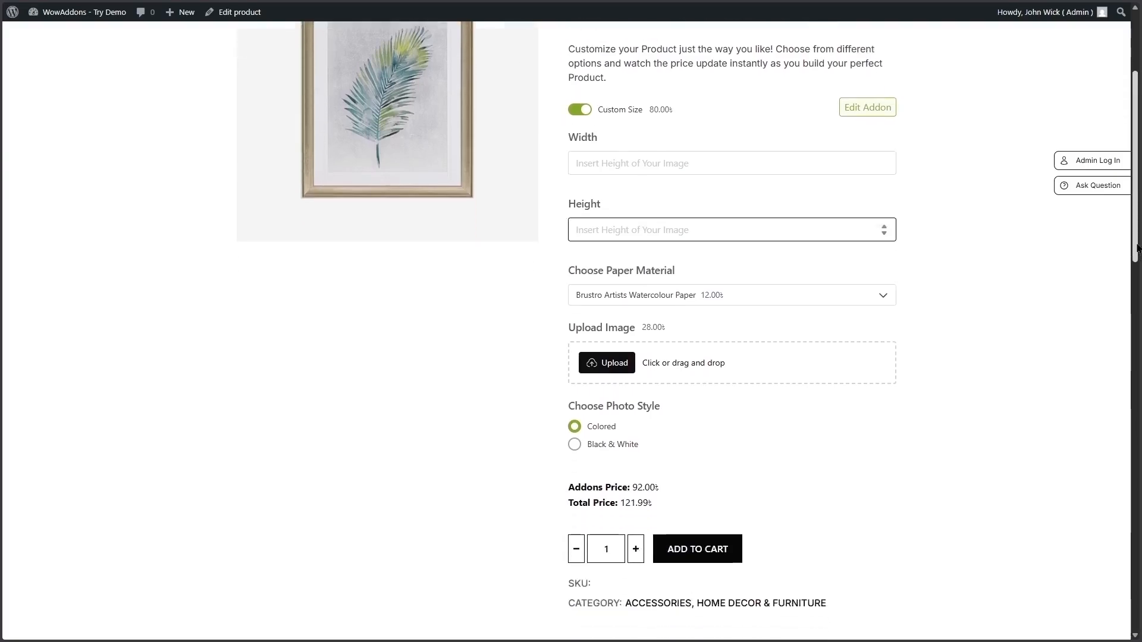
{"action": "left_click", "coordinate": [736, 248]}
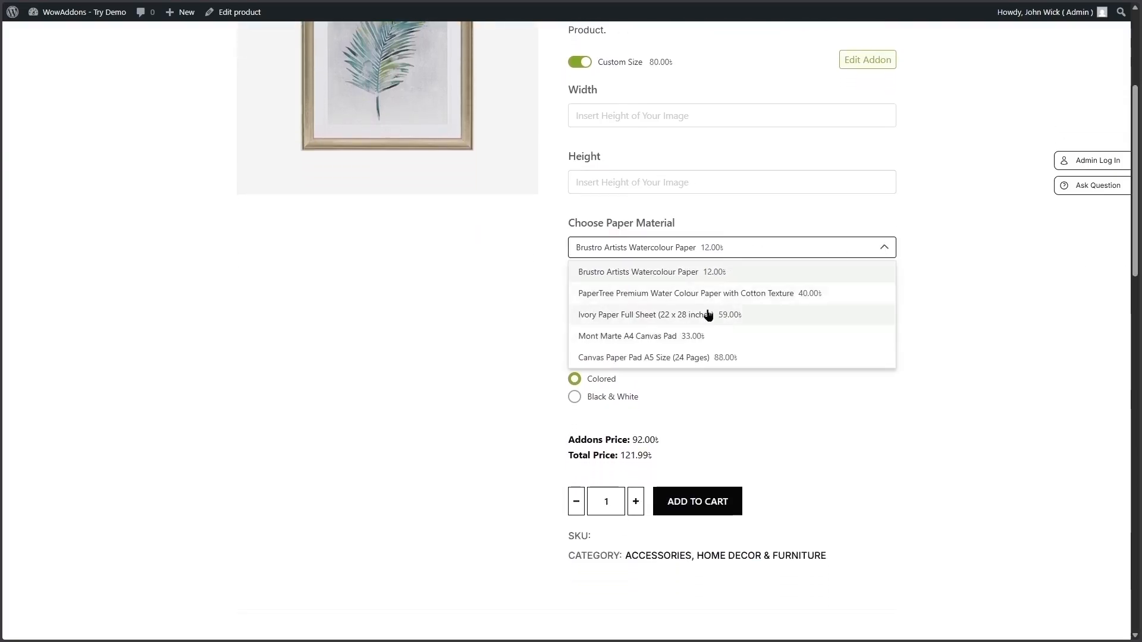
{"action": "left_click", "coordinate": [611, 293]}
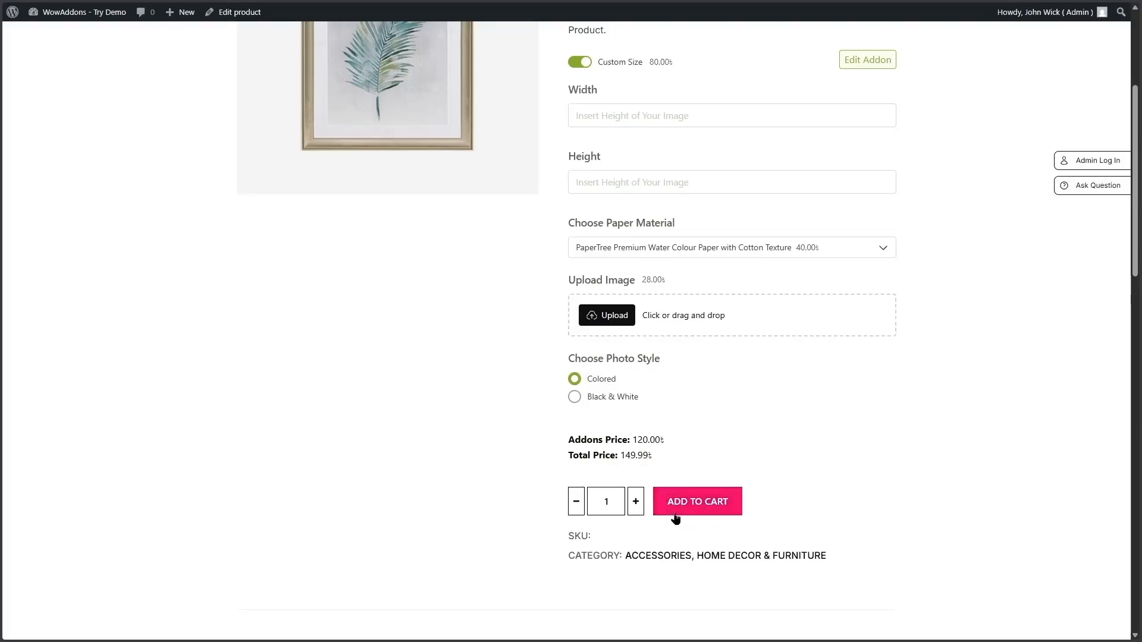
{"action": "left_click", "coordinate": [696, 509]}
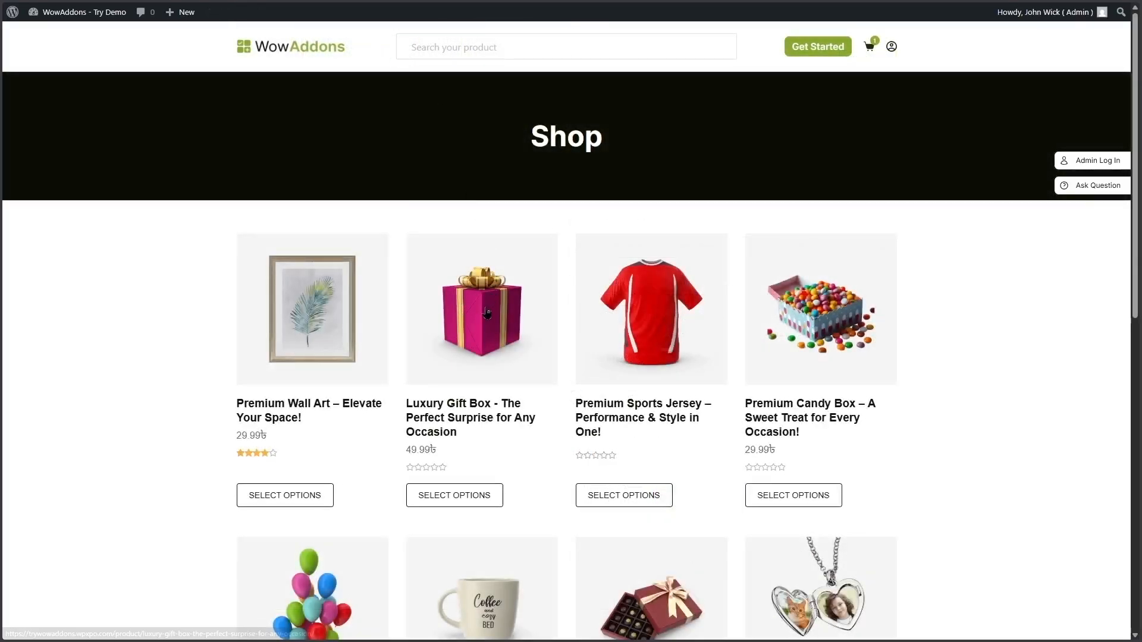
Open the Luxury Gift Box product from the shop and select the wallet, earrings and watch as gifts.
{"action": "left_click", "coordinate": [443, 320]}
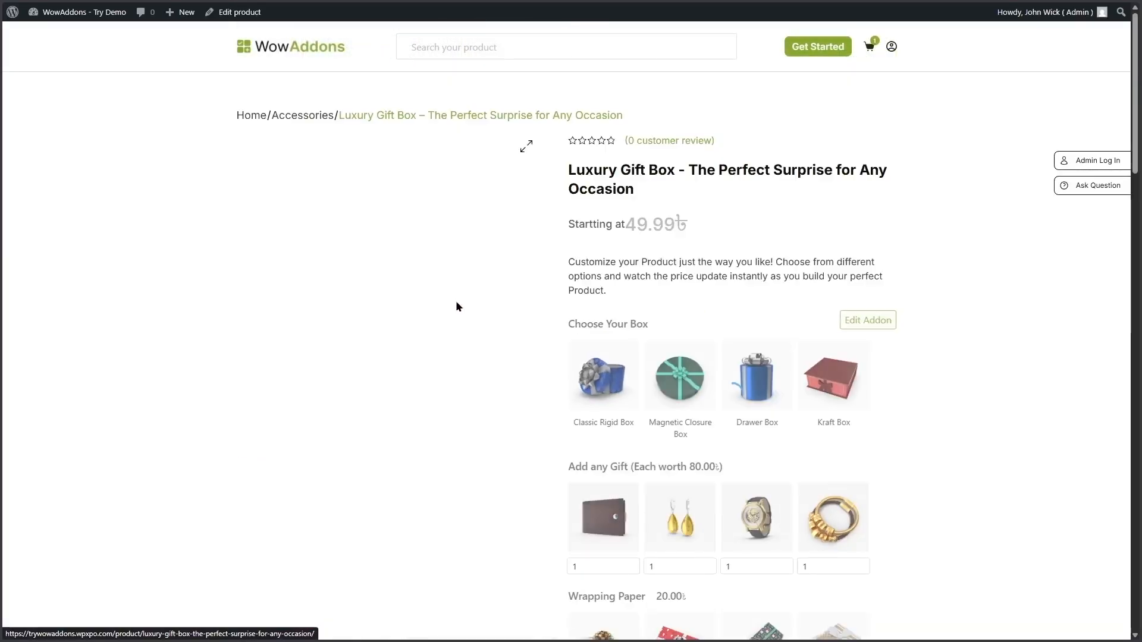
{"action": "left_click_drag", "start_coordinate": [1137, 108], "coordinate": [1137, 136]}
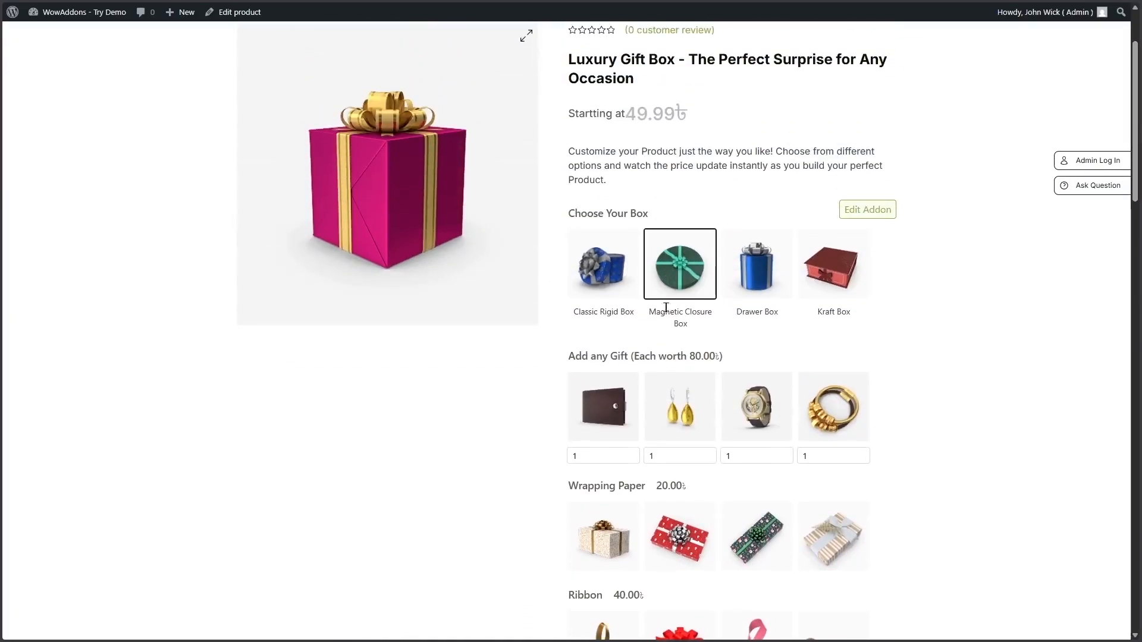
{"action": "left_click", "coordinate": [598, 410]}
{"action": "left_click", "coordinate": [678, 410]}
{"action": "left_click", "coordinate": [749, 406]}
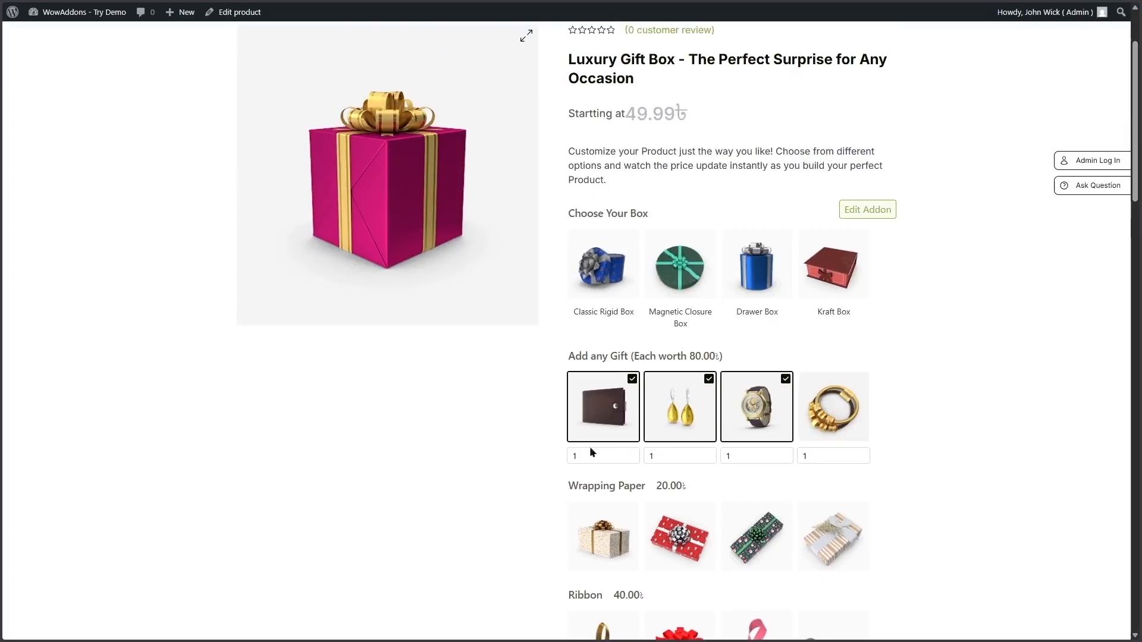
Set the wallet gift's quantity to 3 and look over the gift box's wrapping paper, ribbon, card and sticker options.
{"action": "left_click", "coordinate": [630, 453]}
{"action": "left_click", "coordinate": [630, 453]}
{"action": "left_click_drag", "start_coordinate": [1138, 144], "coordinate": [1140, 209]}
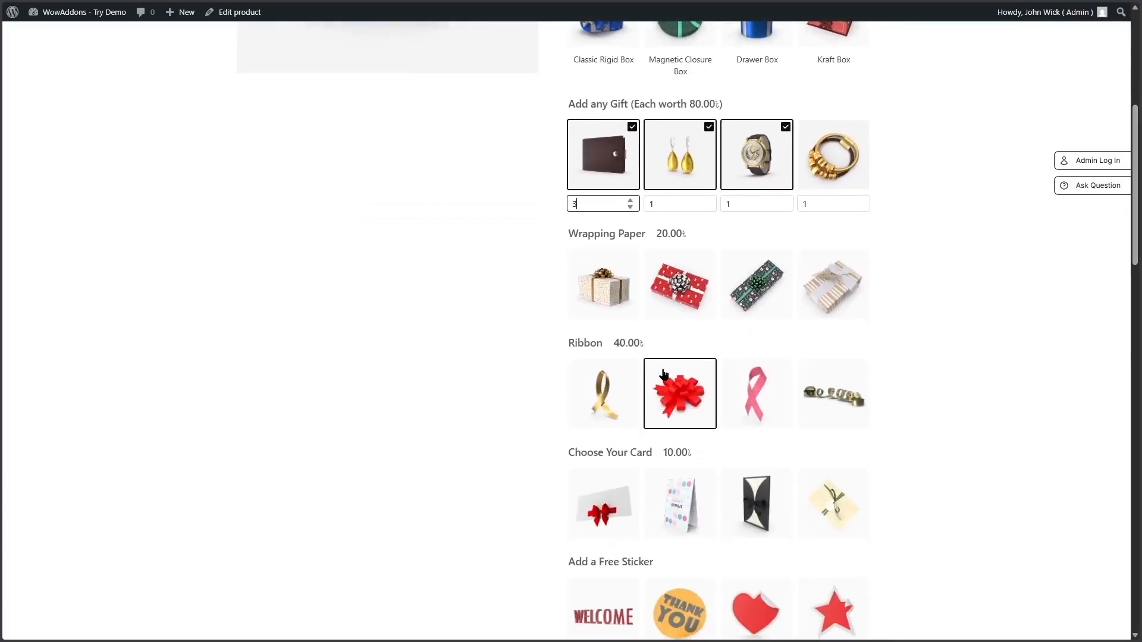
{"action": "left_click_drag", "start_coordinate": [1135, 186], "coordinate": [1139, 93]}
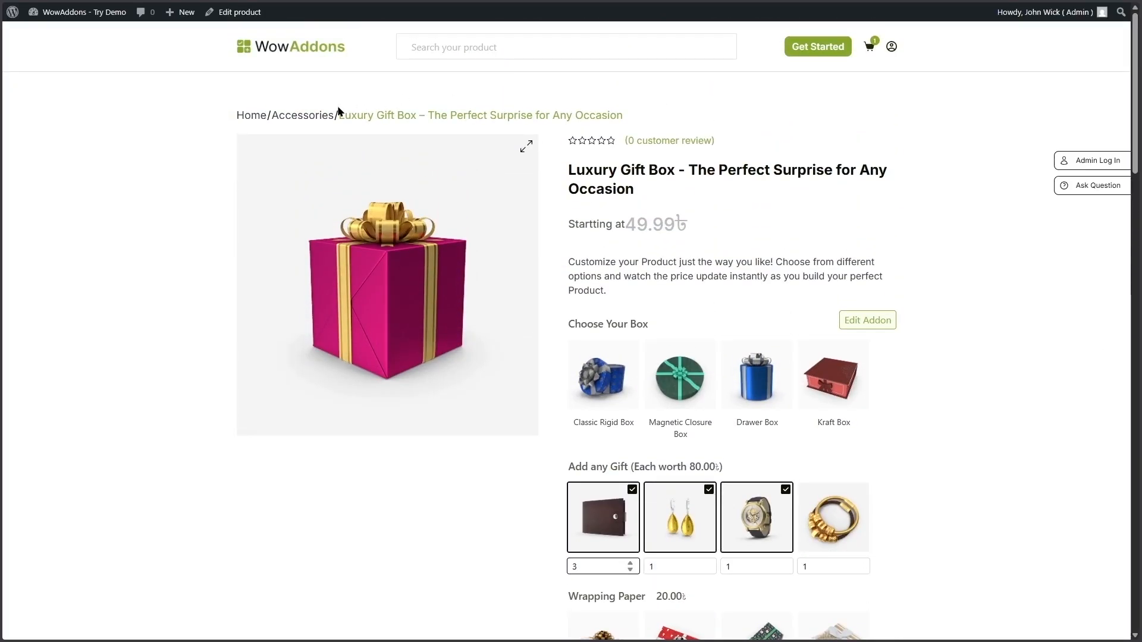
Open the Delicious Fresh Cake product from the shop and check its size, flavour, design, tier, text and image upload options.
{"action": "key", "text": "alt+Left"}
{"action": "left_click", "coordinate": [512, 316]}
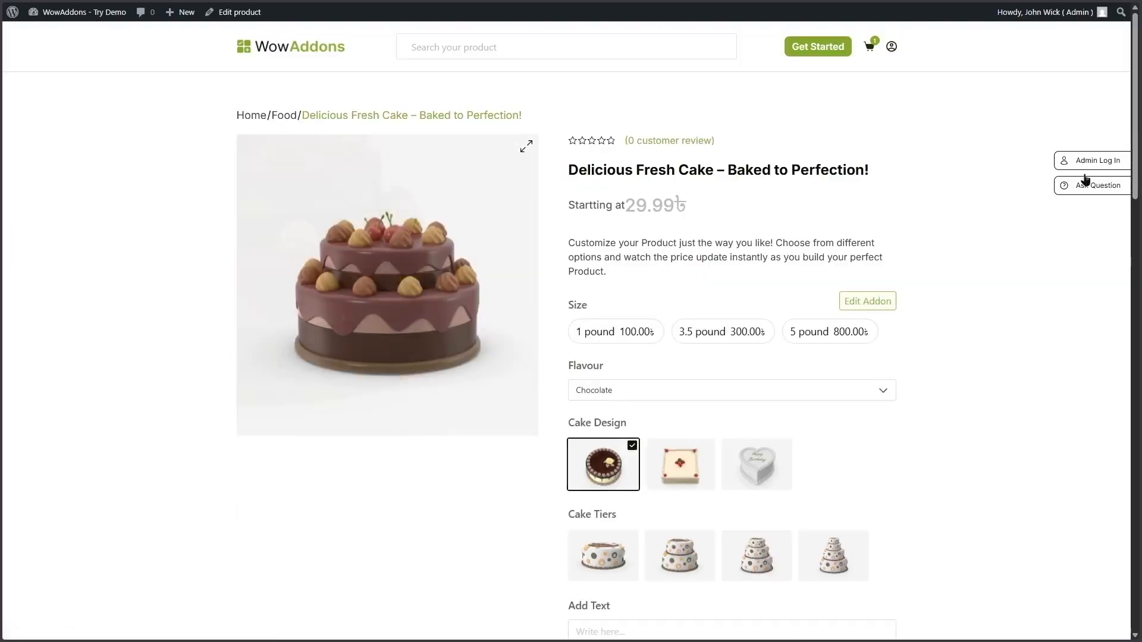
{"action": "left_click", "coordinate": [594, 332]}
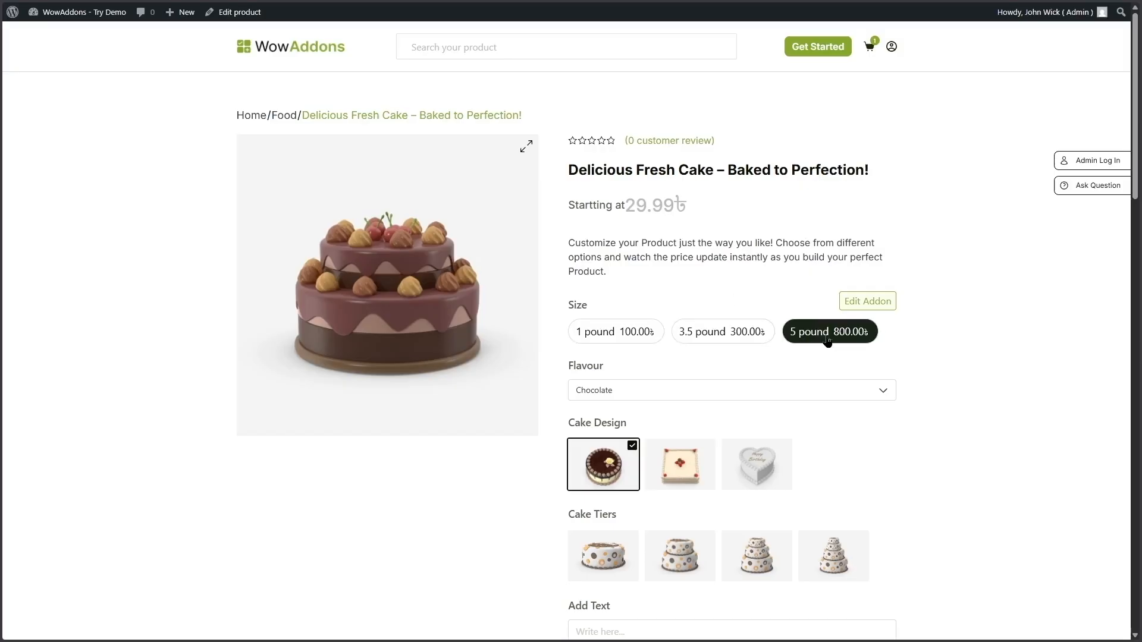
{"action": "left_click", "coordinate": [787, 389]}
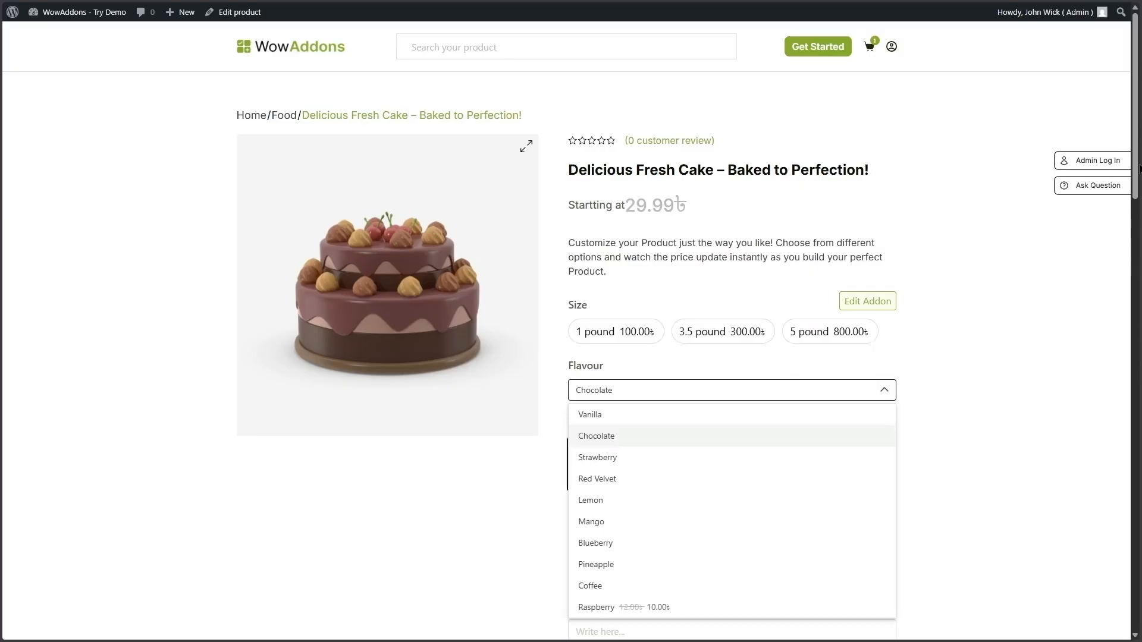
{"action": "scroll", "coordinate": [1030, 276], "scroll_direction": "down", "scroll_amount": 4}
{"action": "left_click", "coordinate": [1028, 272]}
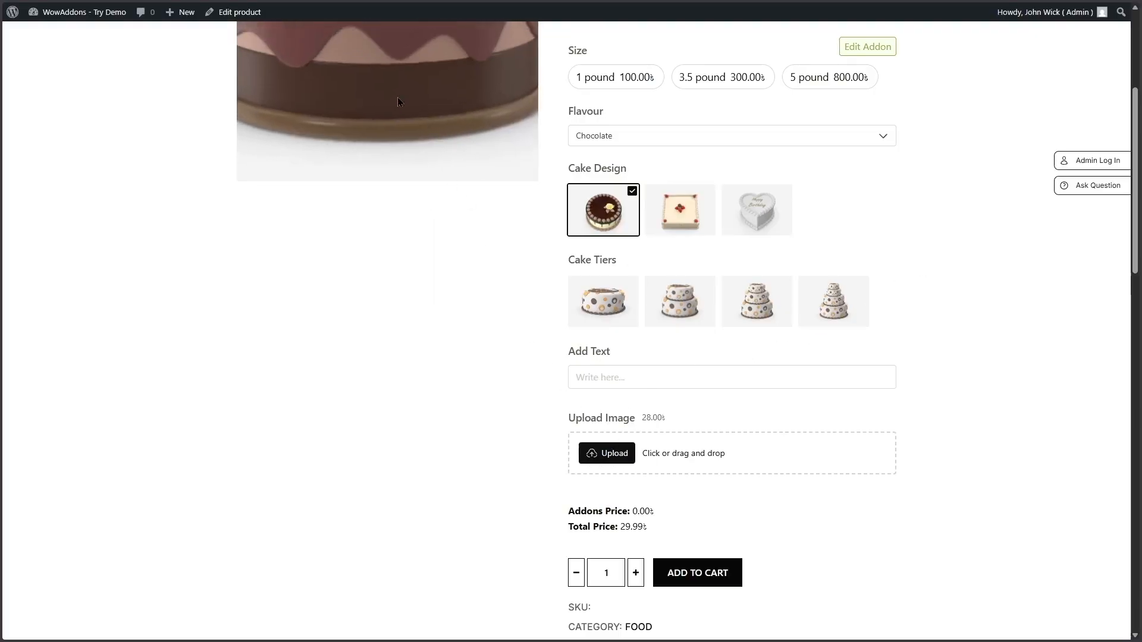
{"action": "left_click_drag", "start_coordinate": [1134, 144], "coordinate": [1135, 68]}
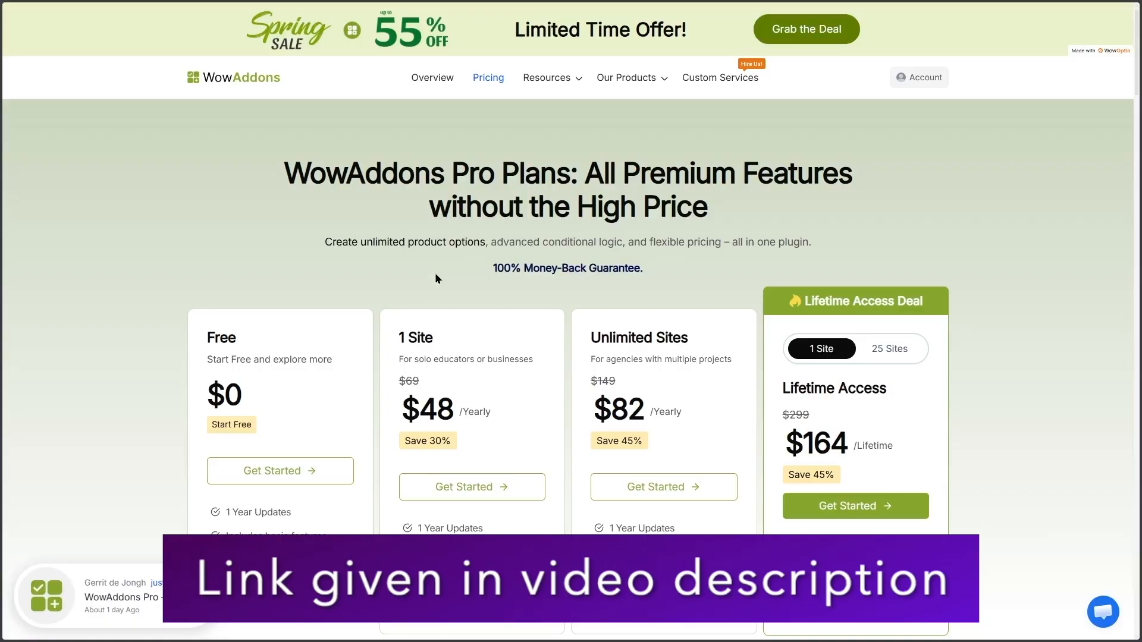
Review the WowAddons pricing plans, follow the Free plan's full feature list and examine the Free vs Pro comparison table.
{"action": "scroll", "coordinate": [280, 288], "scroll_direction": "down", "scroll_amount": 2}
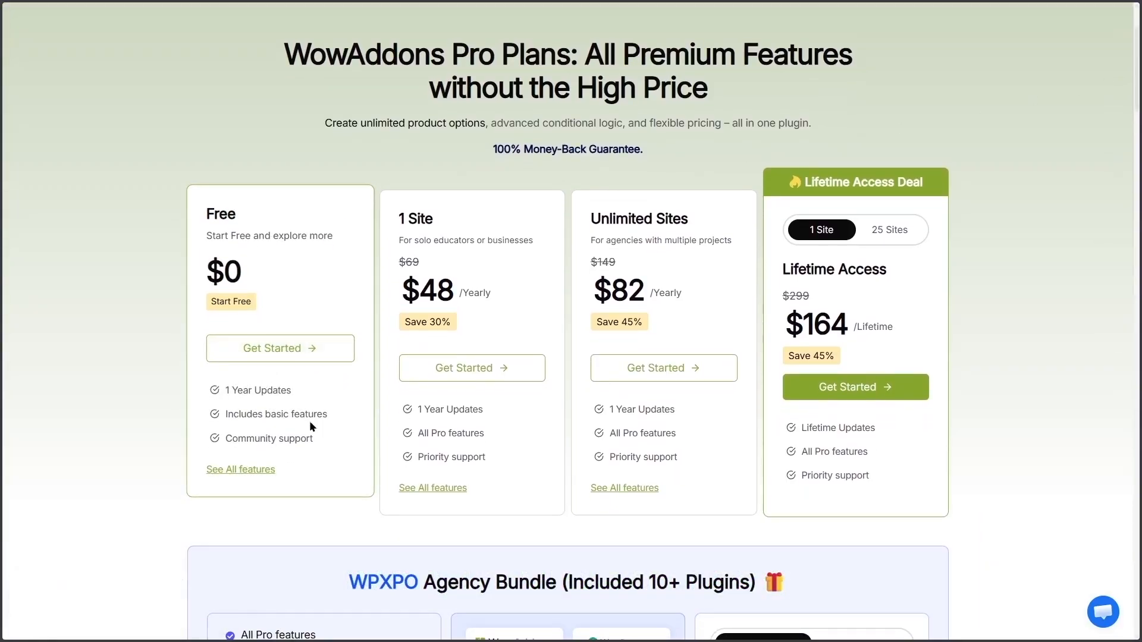
{"action": "left_click", "coordinate": [272, 471]}
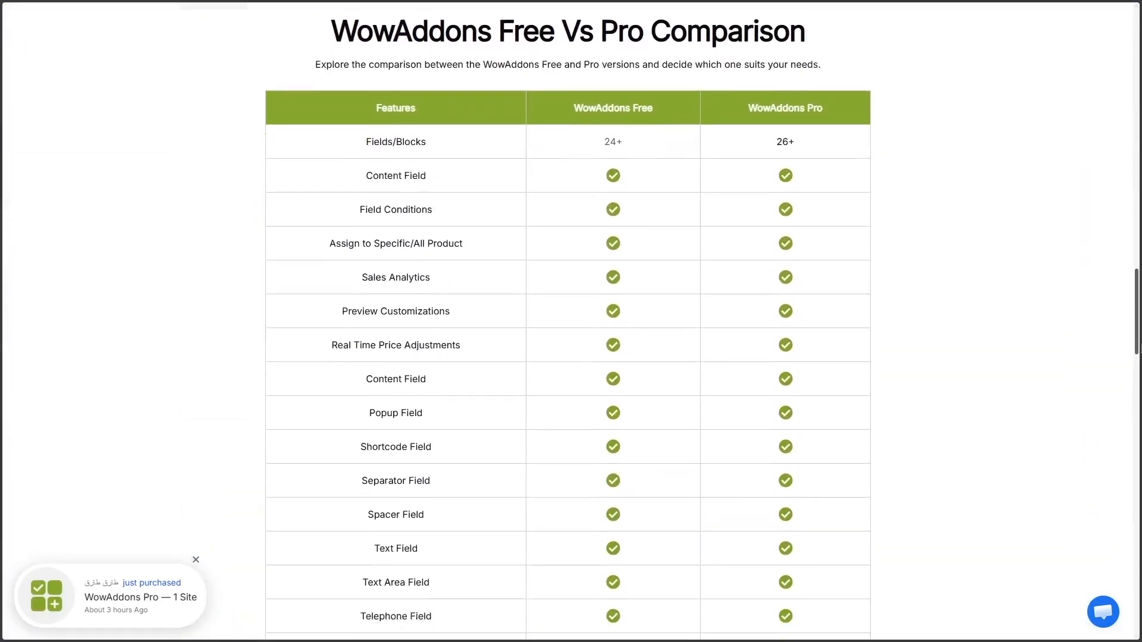
{"action": "scroll", "coordinate": [568, 321], "scroll_direction": "down", "scroll_amount": 4}
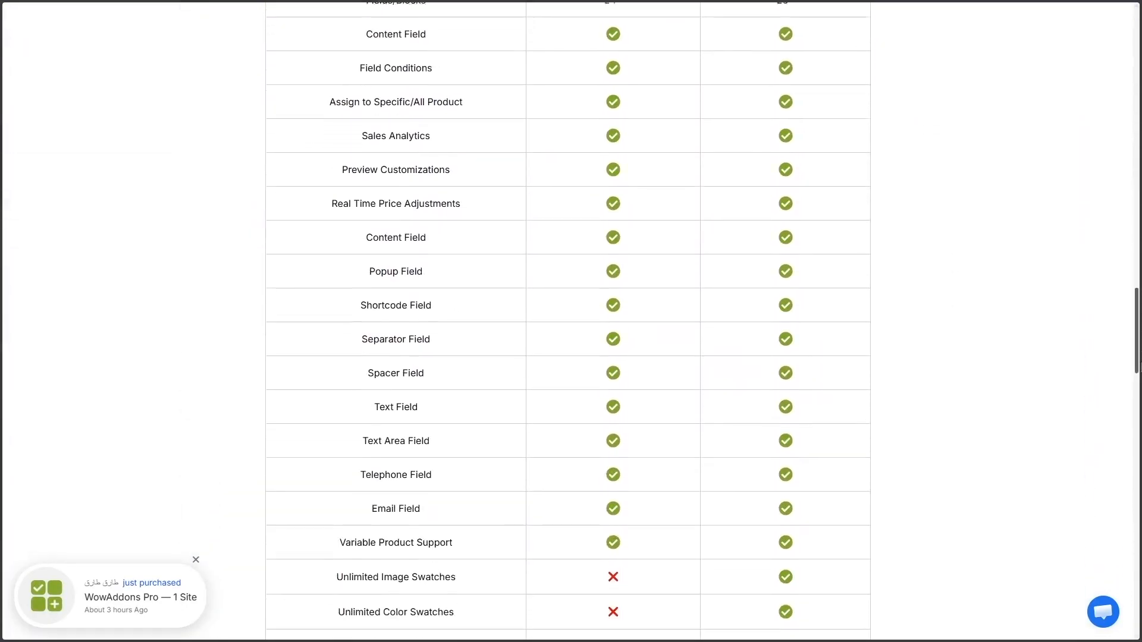
{"action": "scroll", "coordinate": [568, 321], "scroll_direction": "up", "scroll_amount": 3}
{"action": "scroll", "coordinate": [1086, 332], "scroll_direction": "up", "scroll_amount": 2}
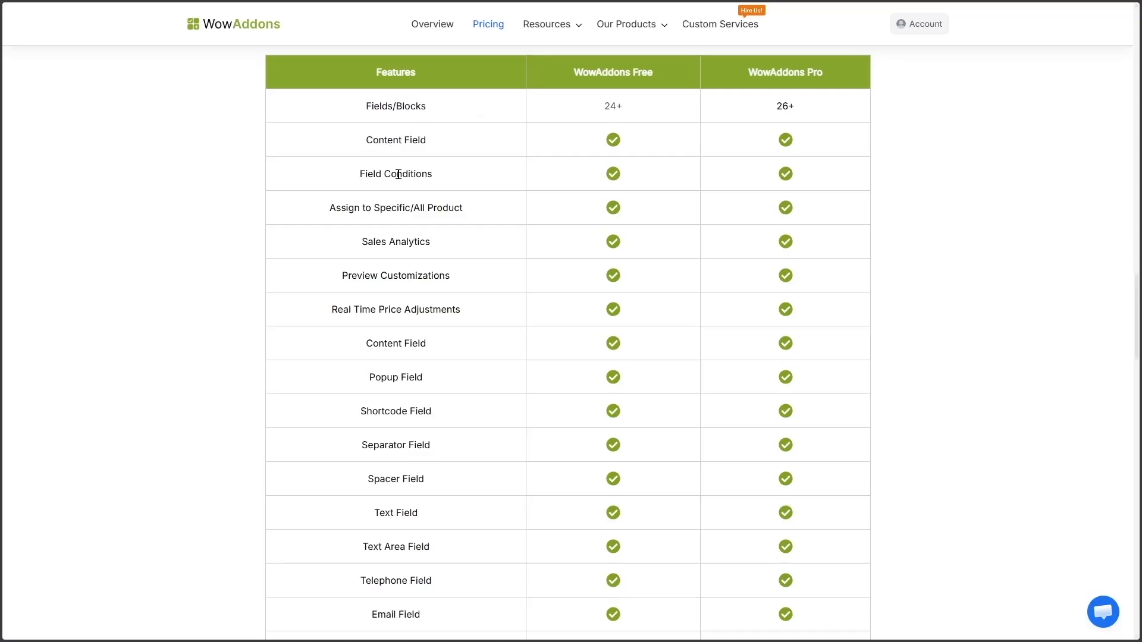
{"action": "scroll", "coordinate": [420, 189], "scroll_direction": "down", "scroll_amount": 8}
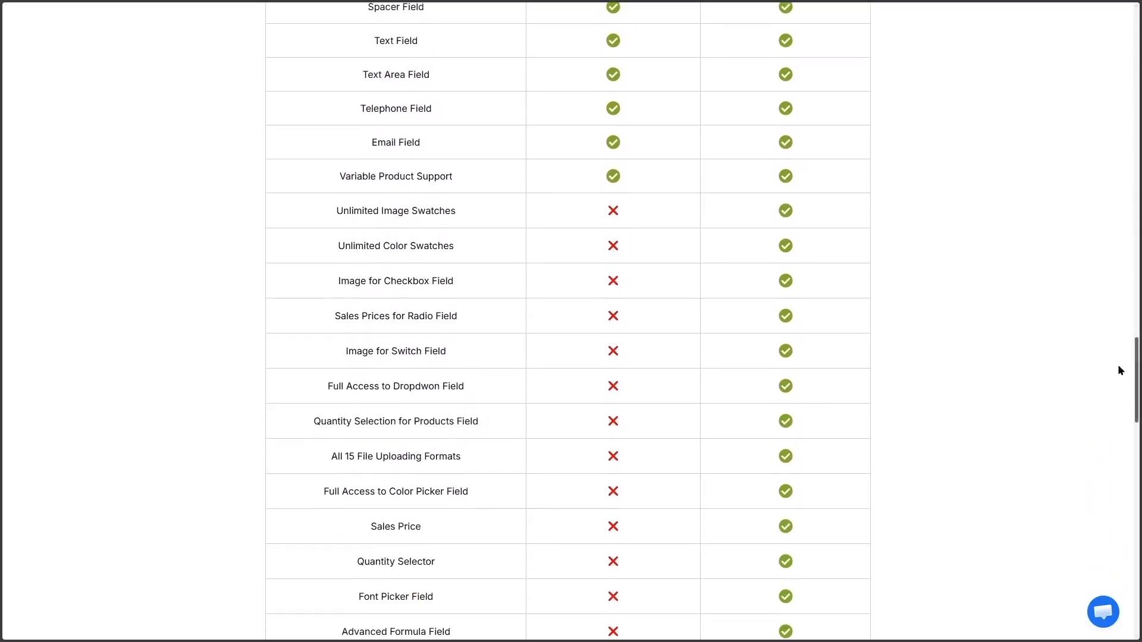